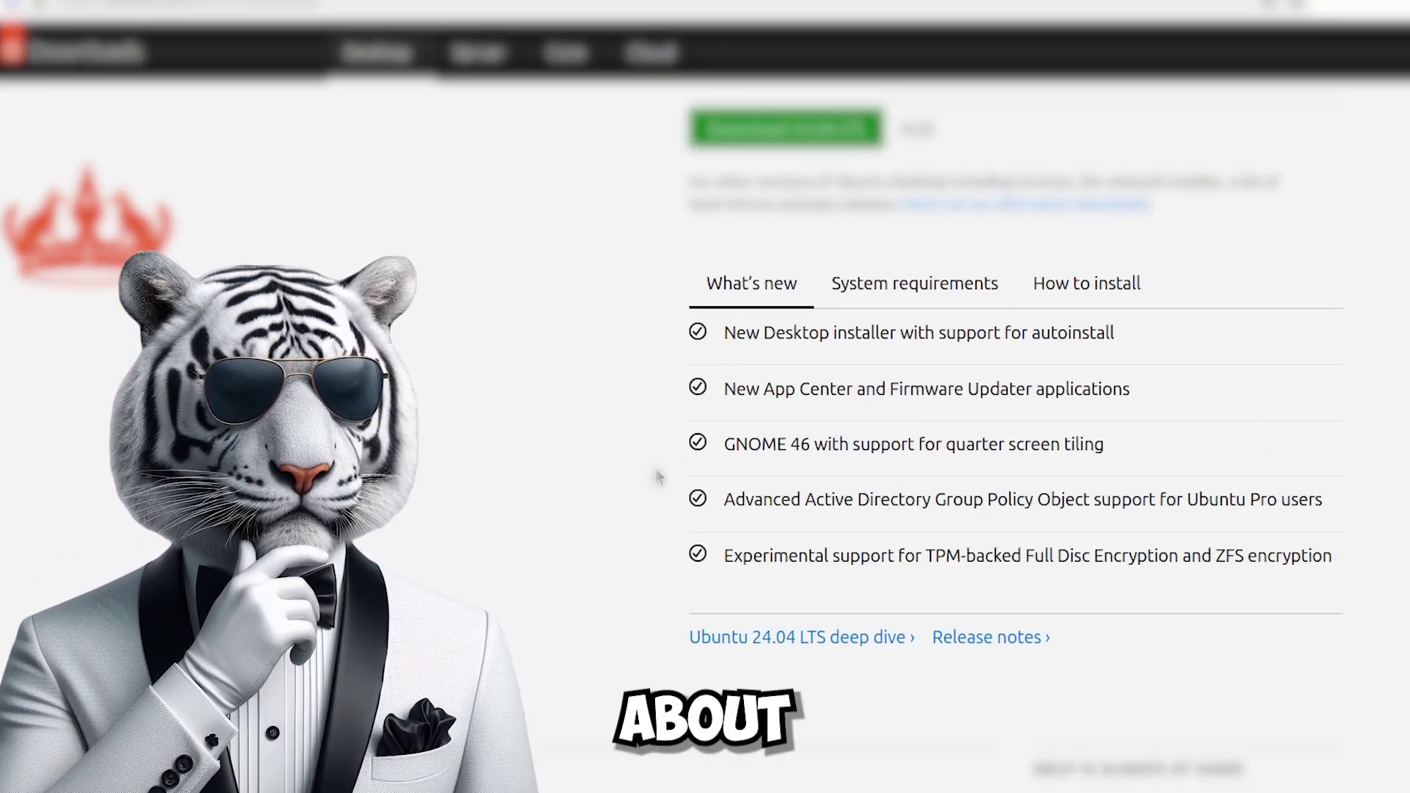
Browse the System requirements, How to install and What's new tabs, then download Ubuntu 24.04 LTS.
{"action": "left_click", "coordinate": [870, 297]}
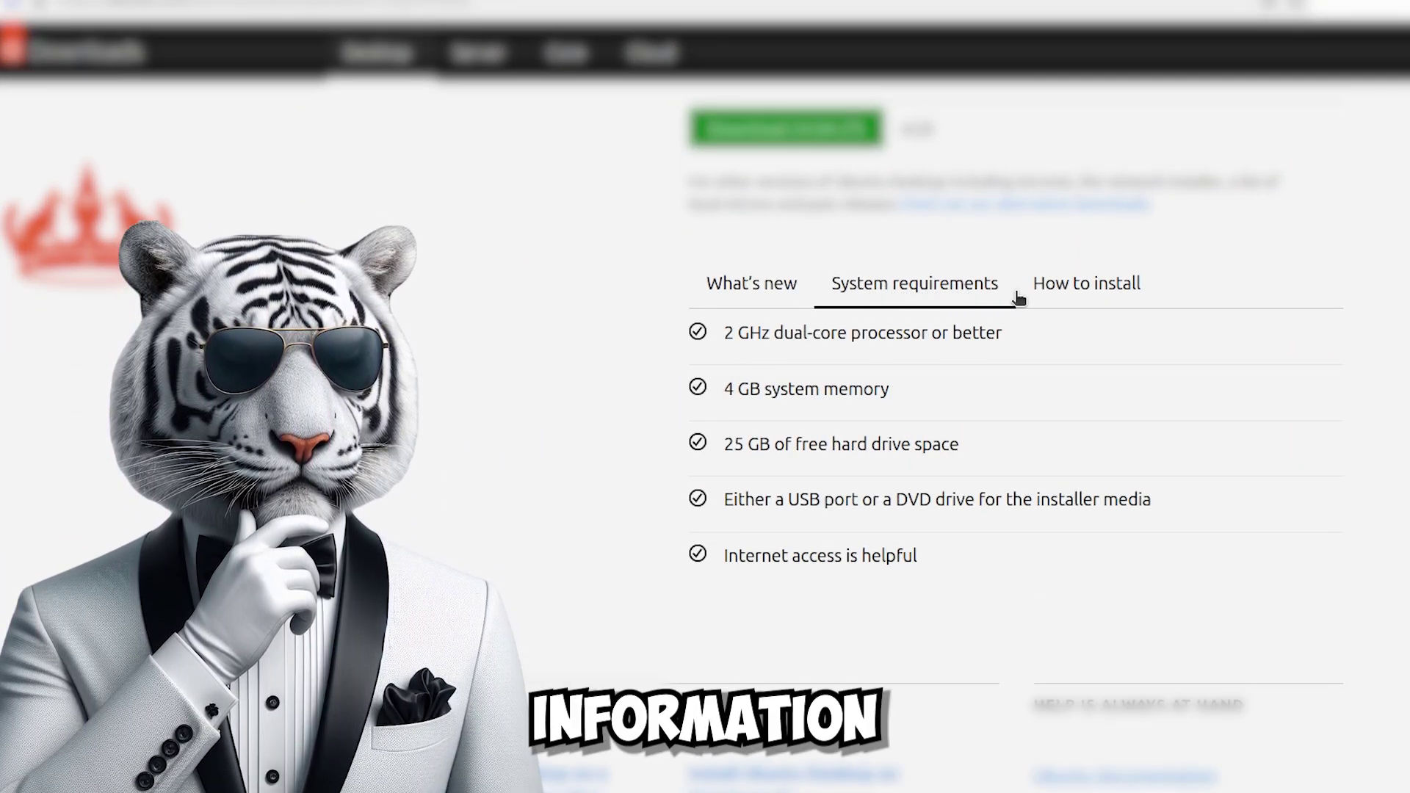
{"action": "left_click", "coordinate": [1058, 298]}
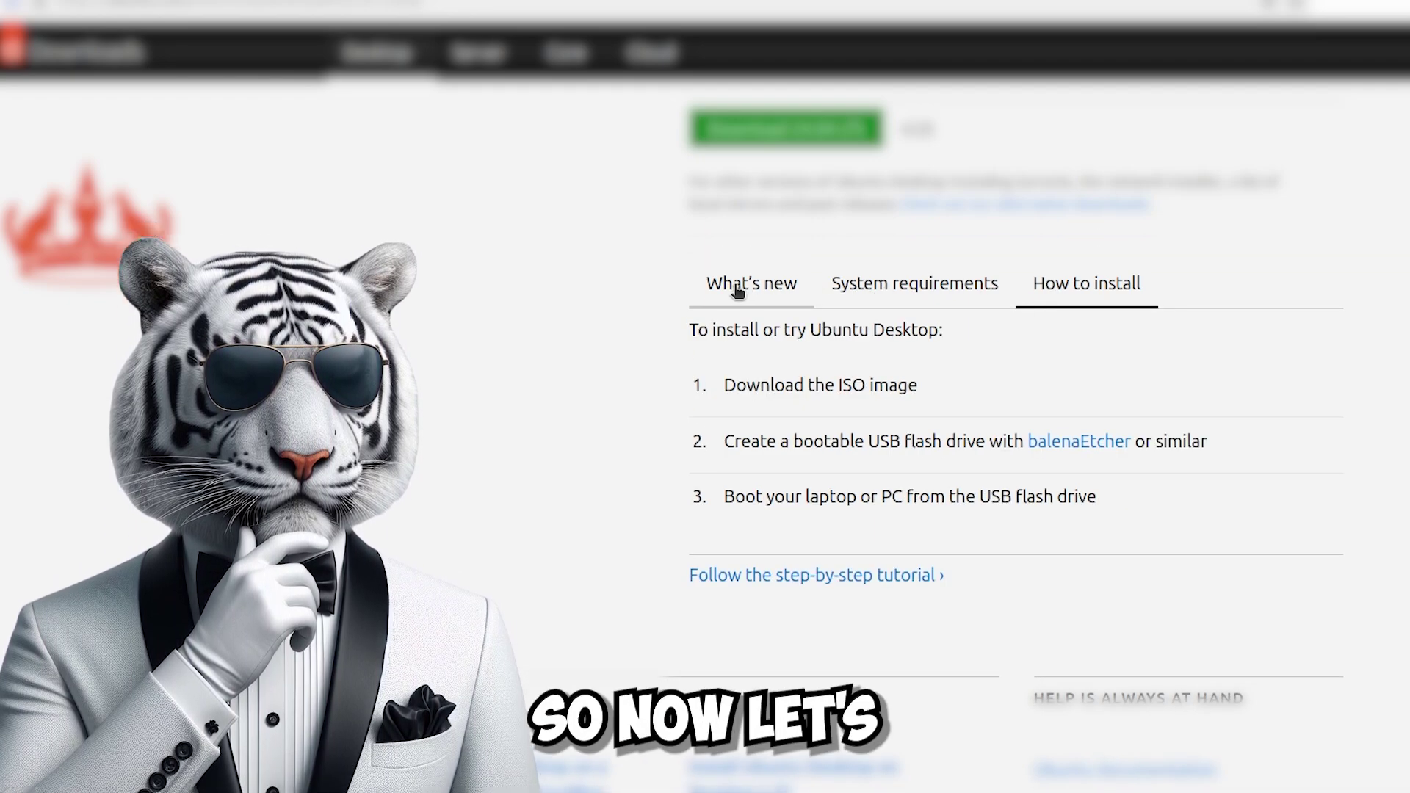
{"action": "left_click", "coordinate": [734, 285]}
{"action": "scroll", "coordinate": [734, 440], "scroll_direction": "up", "scroll_amount": 5}
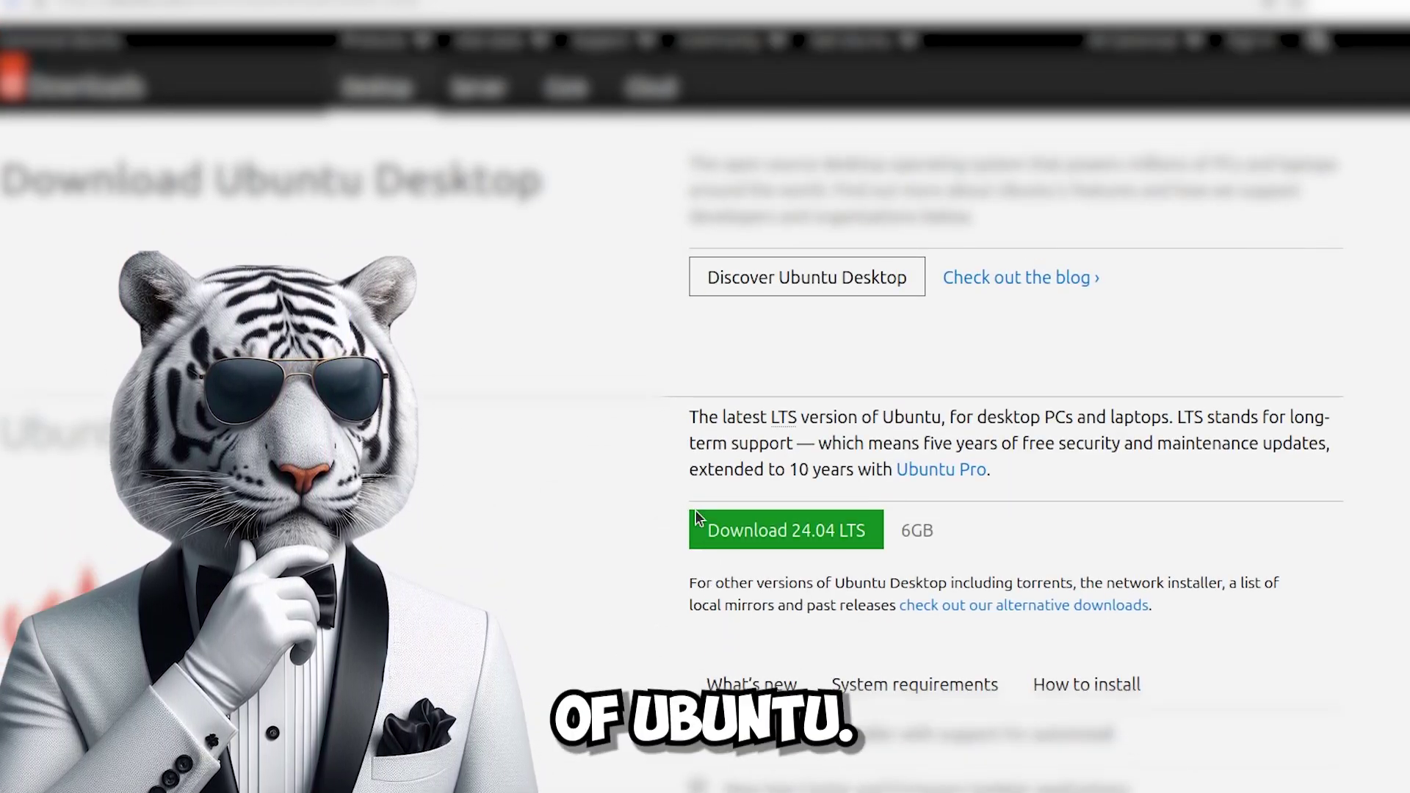
{"action": "left_click", "coordinate": [757, 533]}
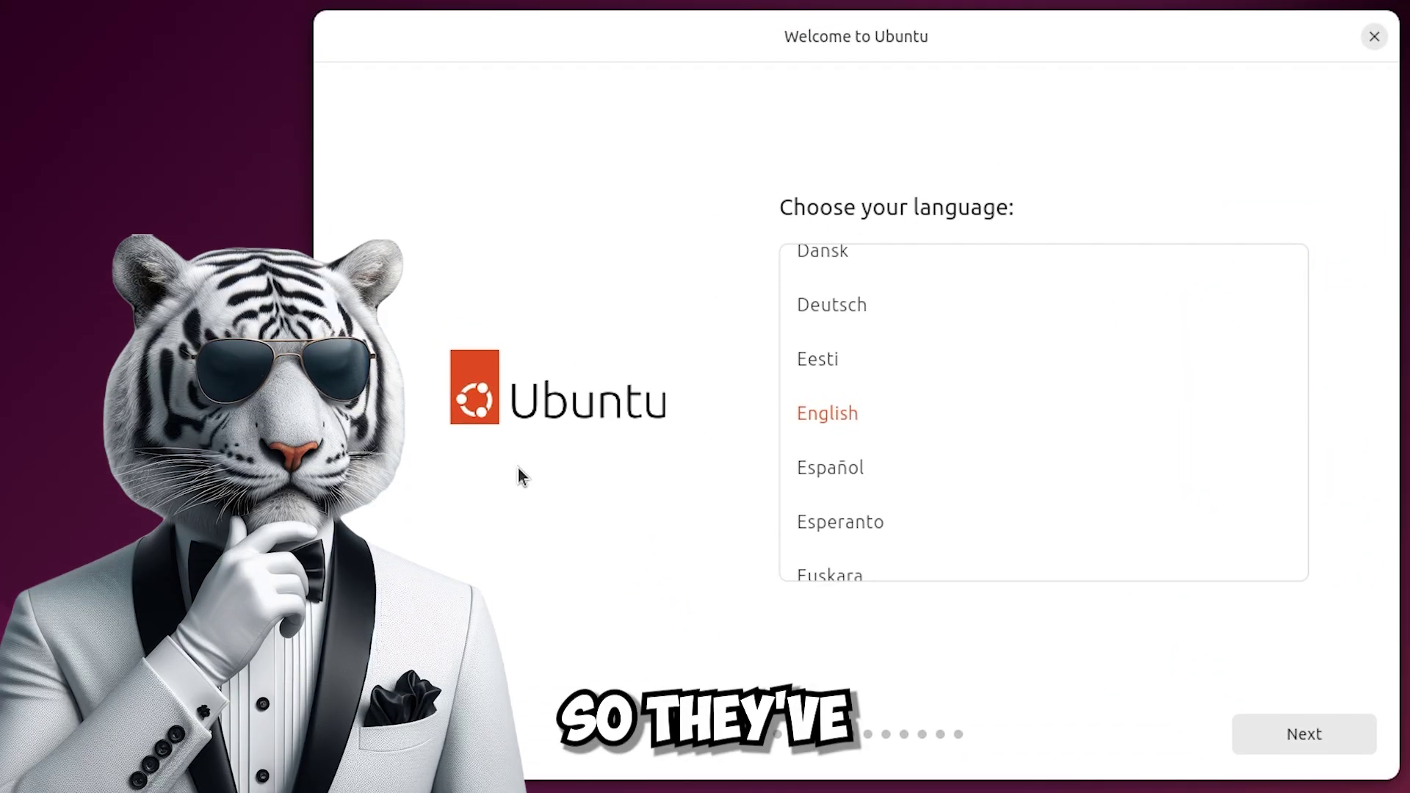
Keep English as the language and review the Seeing accessibility options without changing them.
{"action": "left_click", "coordinate": [1302, 731]}
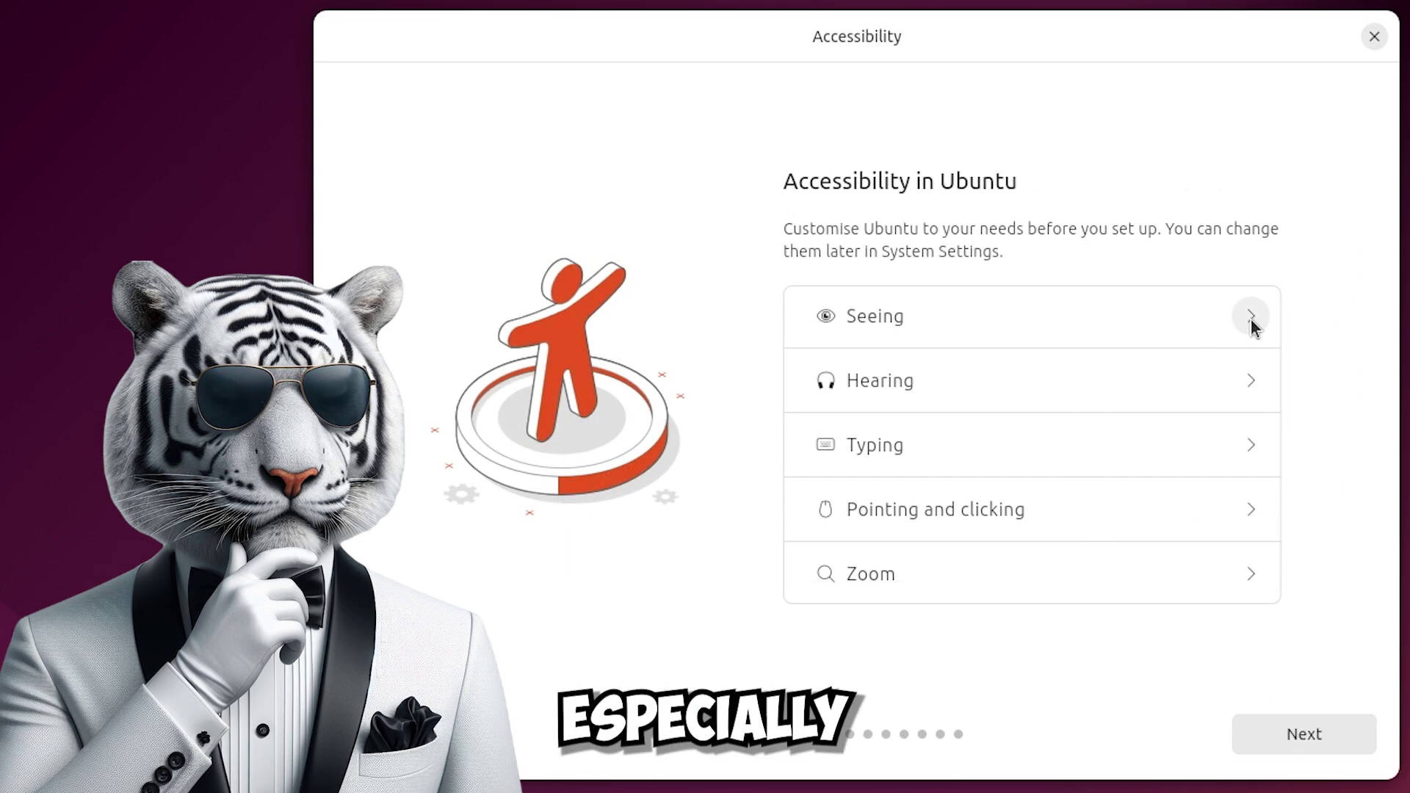
{"action": "left_click", "coordinate": [1252, 317]}
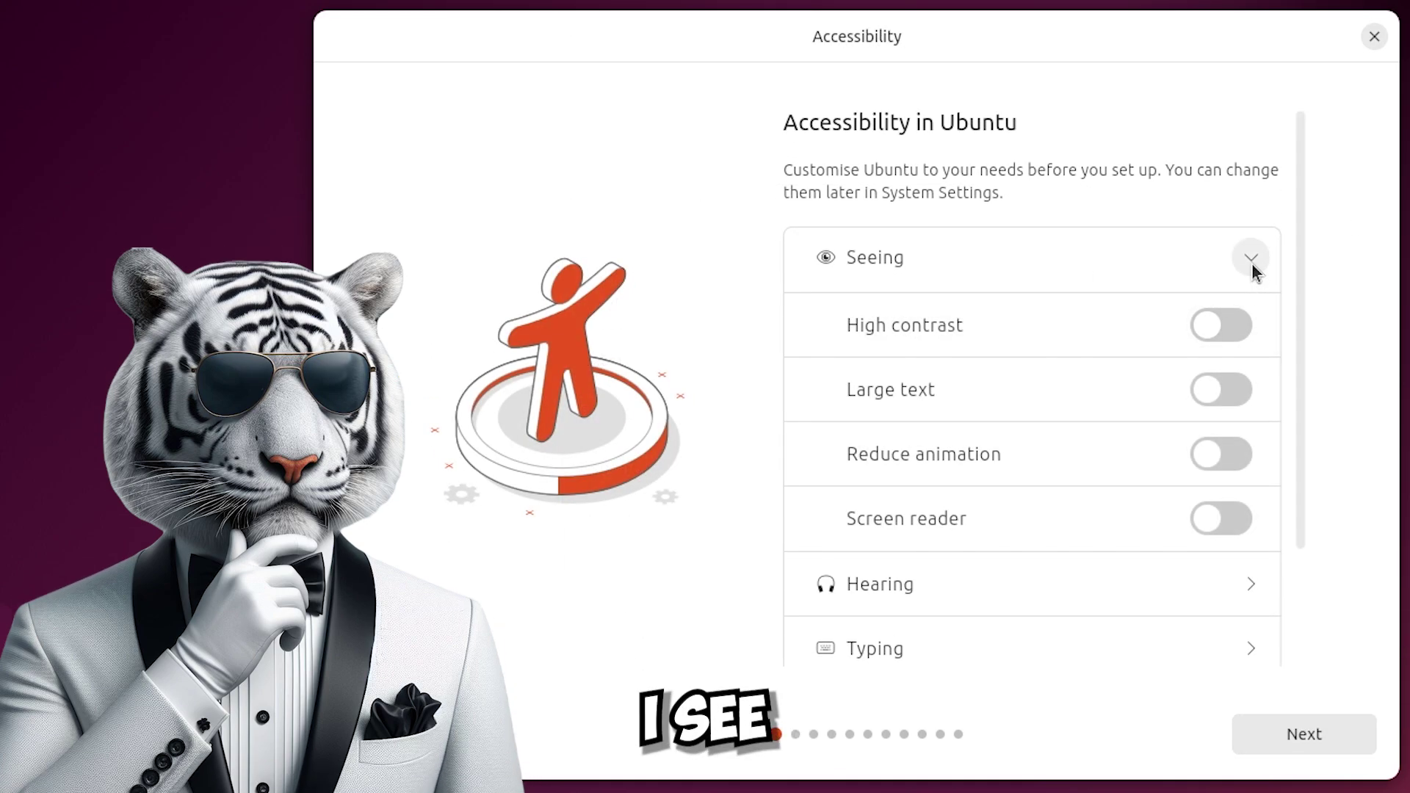
{"action": "left_click", "coordinate": [1252, 268]}
{"action": "left_click", "coordinate": [1249, 314]}
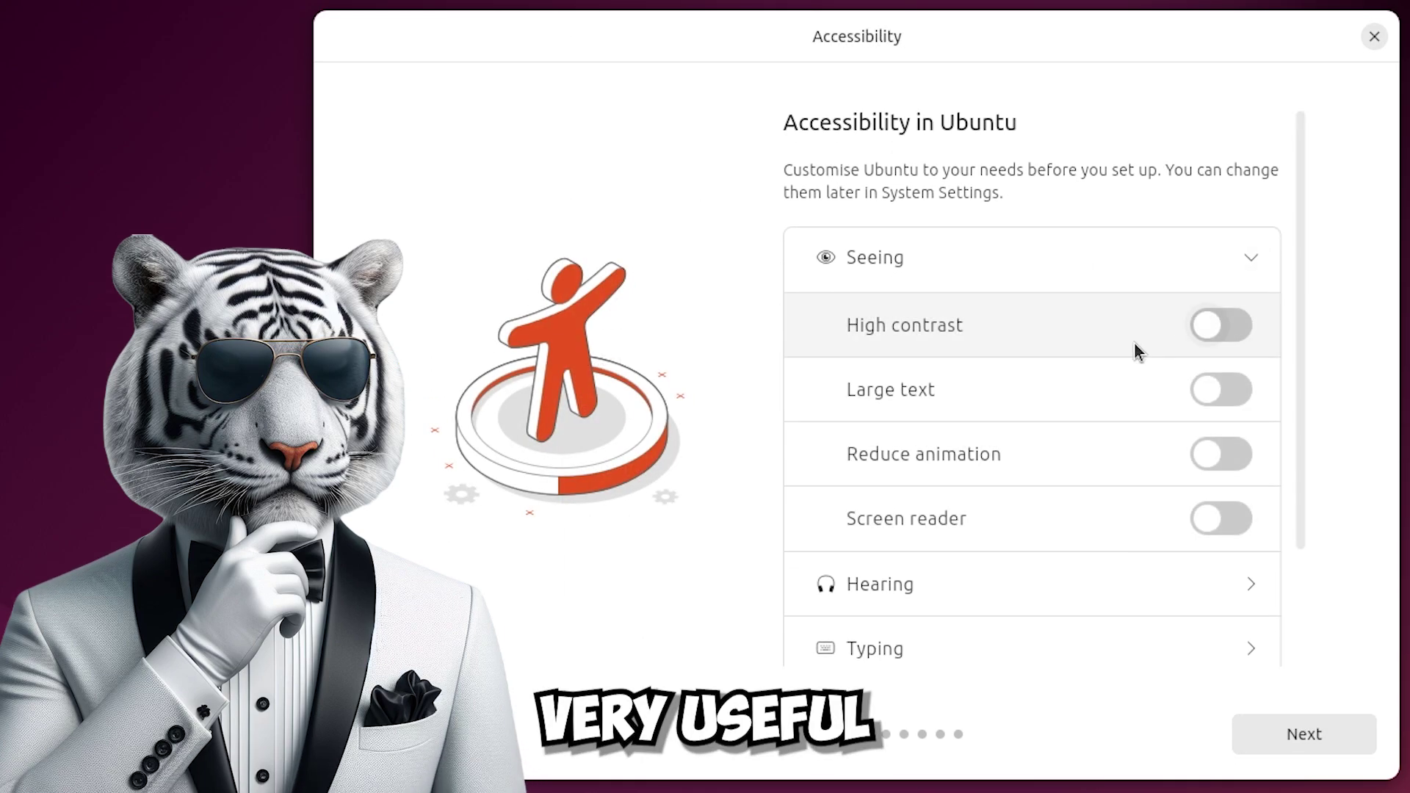
{"action": "scroll", "coordinate": [1122, 342], "scroll_direction": "down", "scroll_amount": 4}
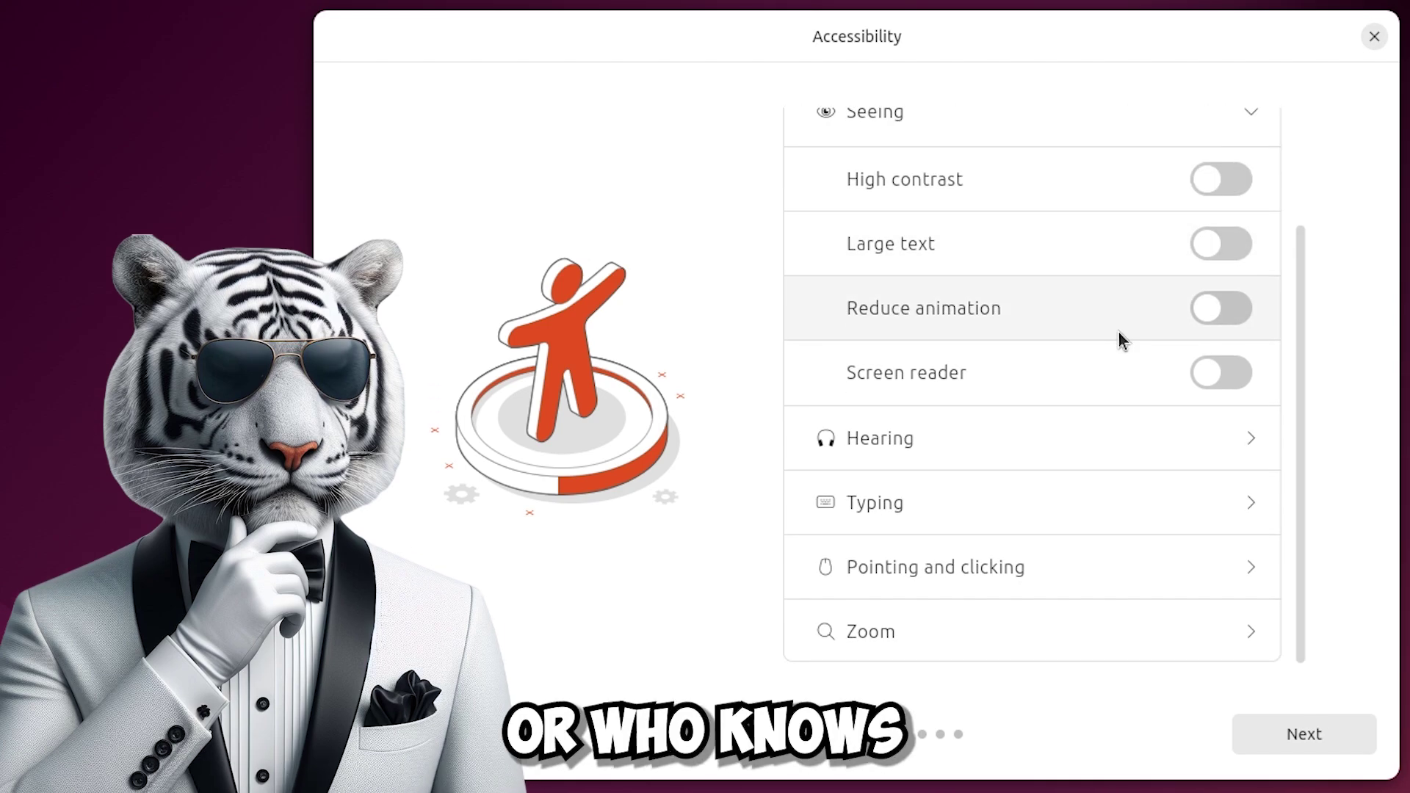
{"action": "scroll", "coordinate": [1253, 290], "scroll_direction": "up", "scroll_amount": 4}
{"action": "left_click", "coordinate": [1252, 260]}
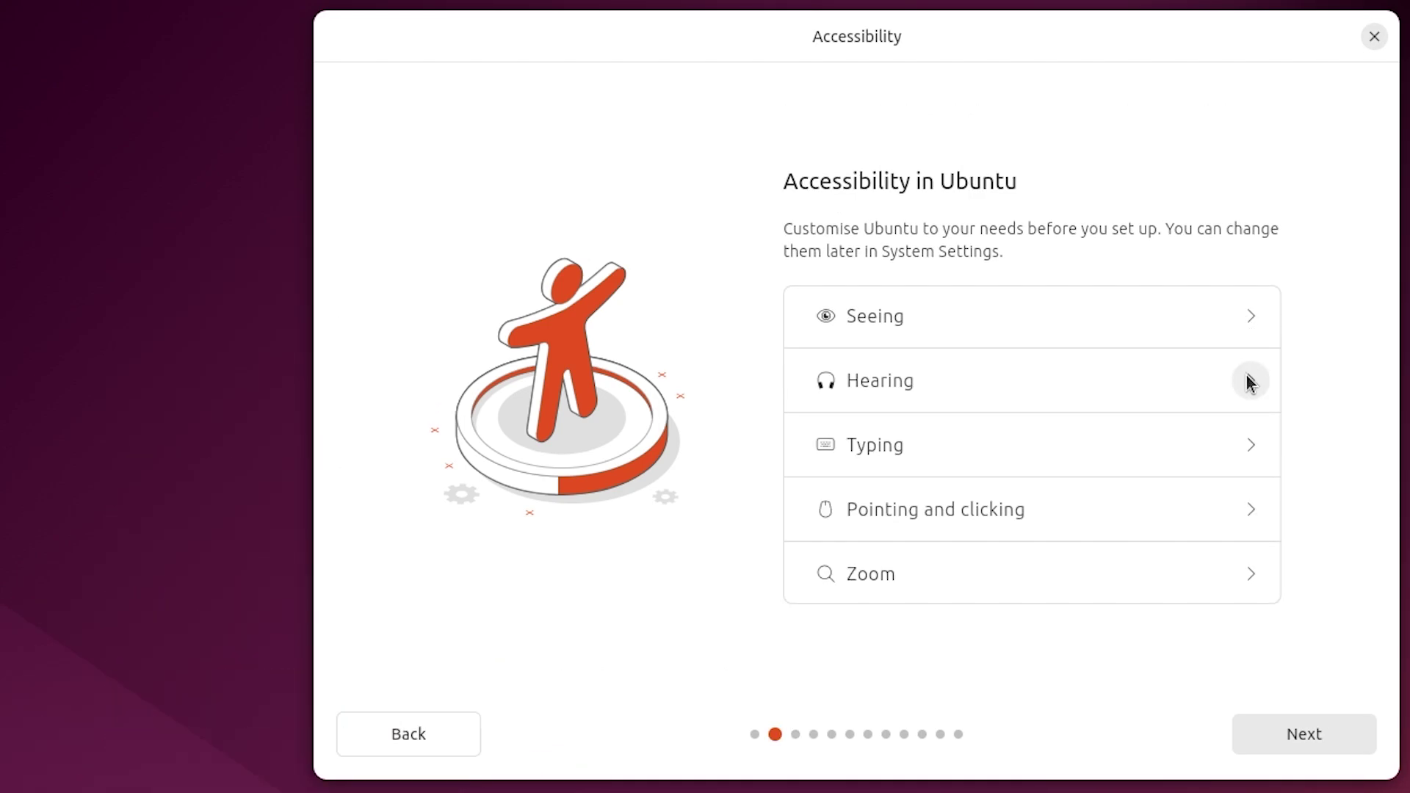
Review the Hearing, Typing, Pointing and clicking, and Zoom options, leaving everything off.
{"action": "left_click", "coordinate": [1249, 379]}
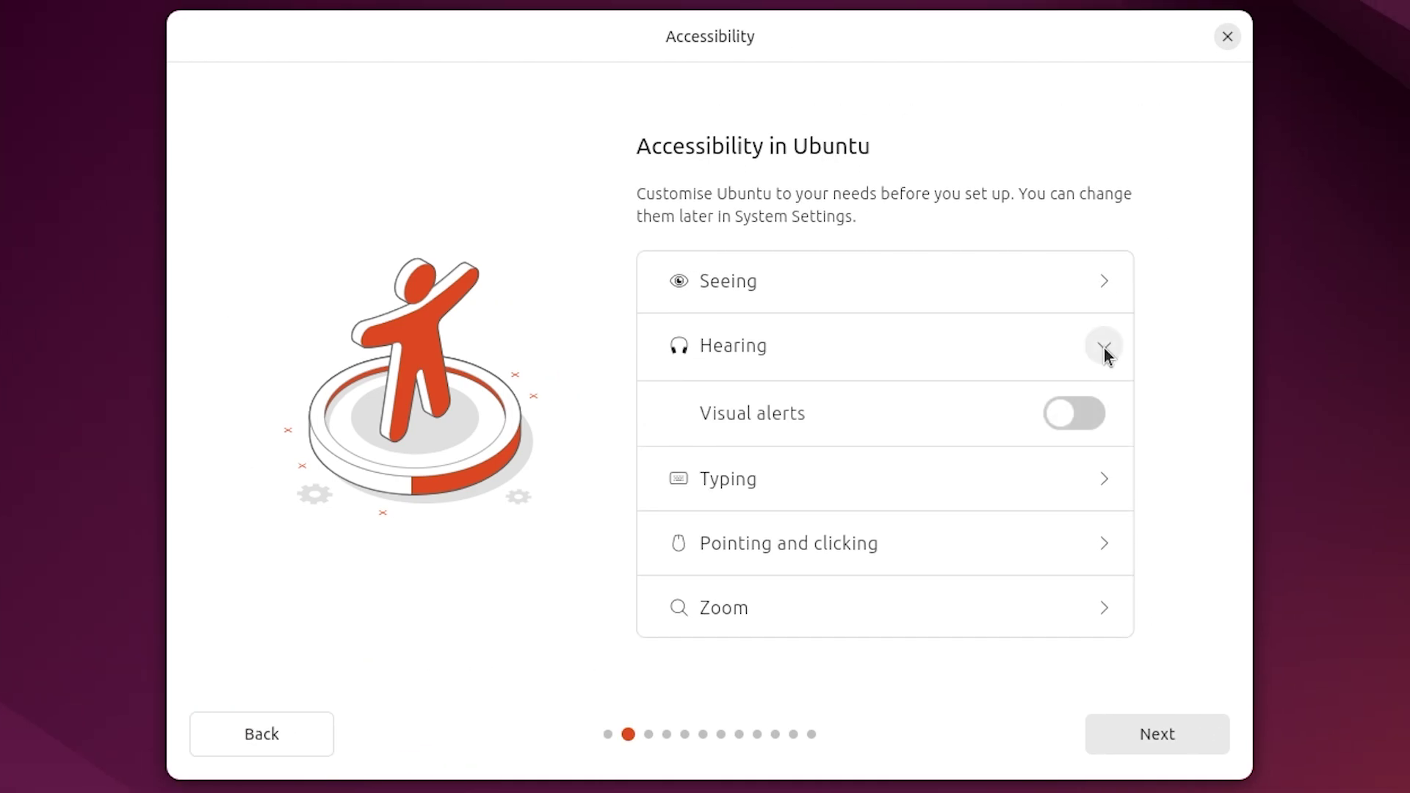
{"action": "left_click", "coordinate": [1104, 351]}
{"action": "left_click", "coordinate": [1103, 438]}
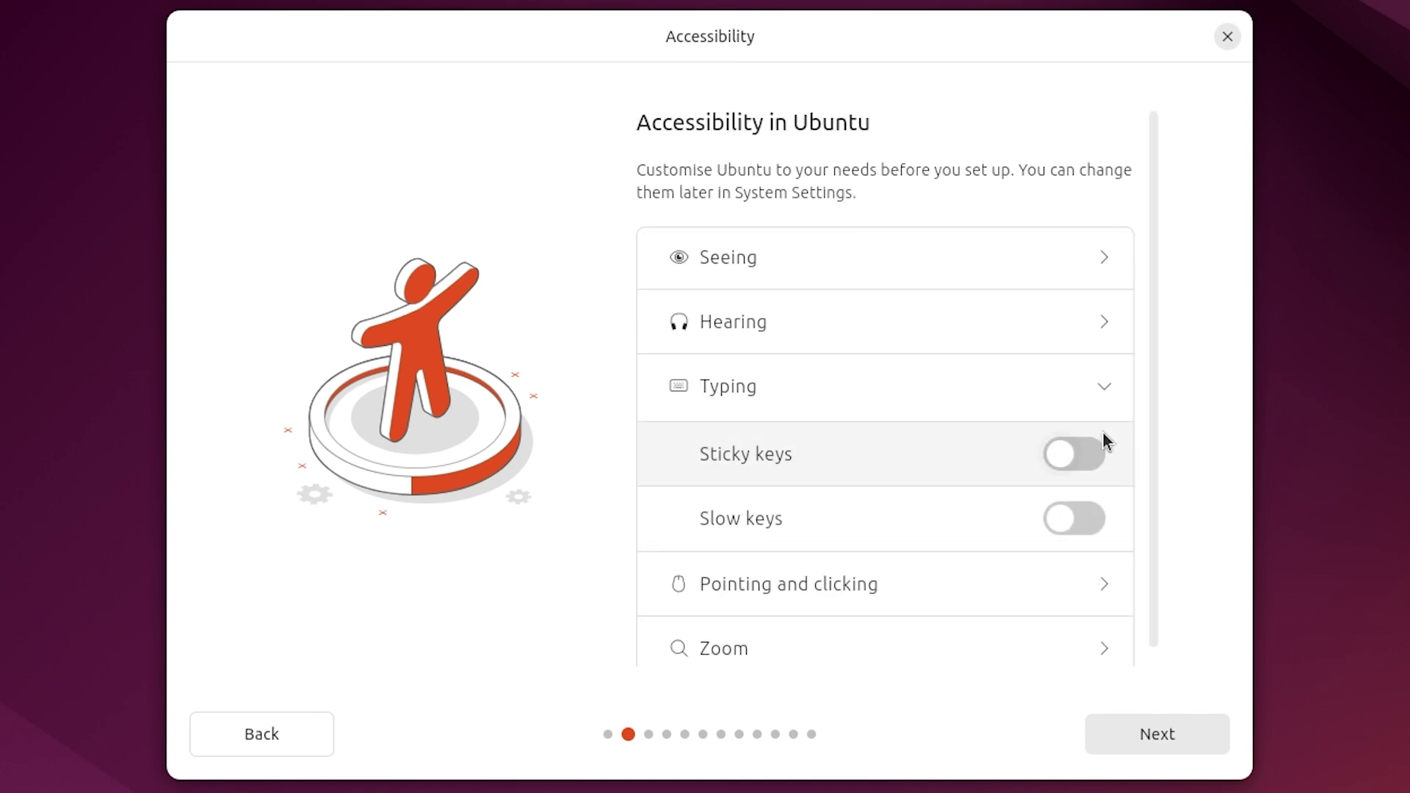
{"action": "left_click", "coordinate": [1104, 388]}
{"action": "left_click", "coordinate": [1104, 508]}
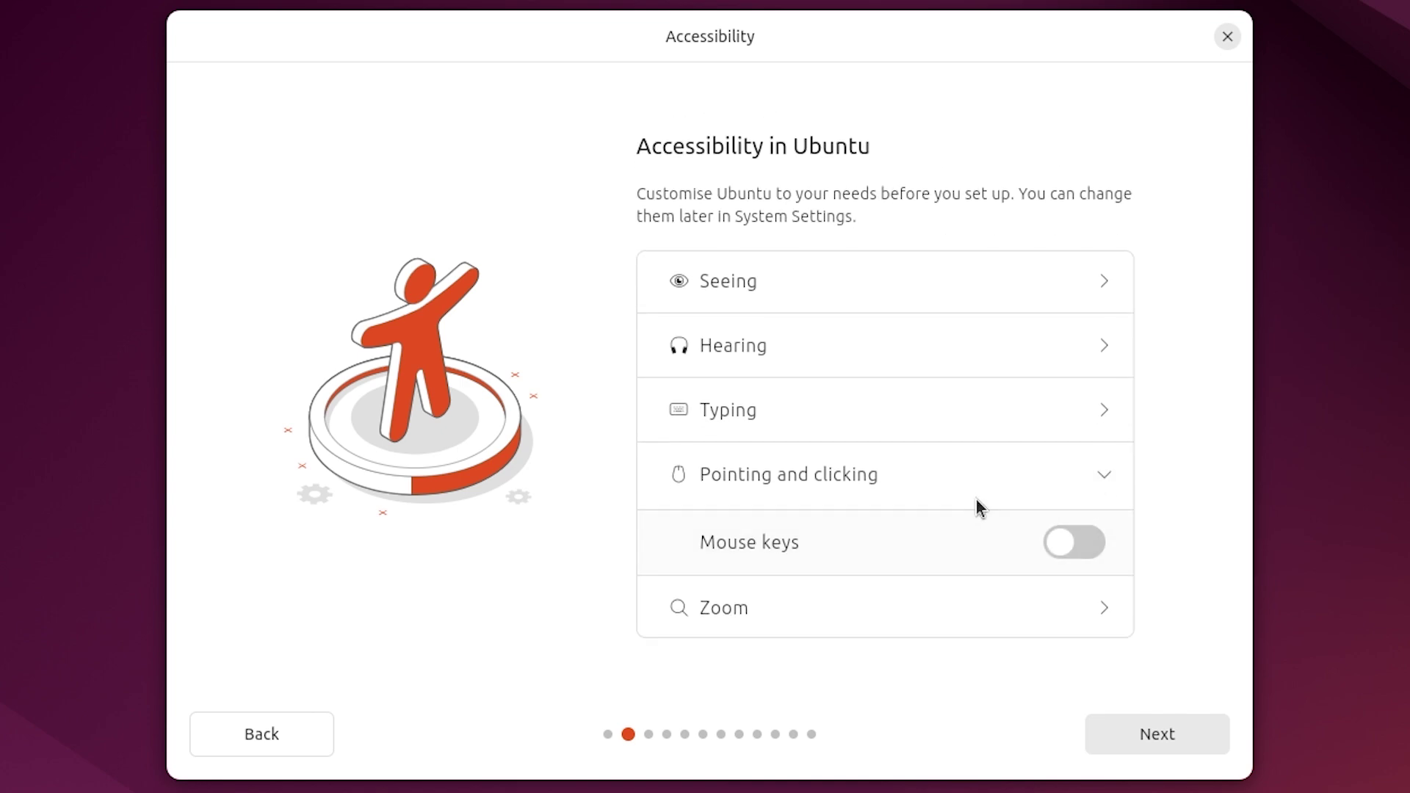
{"action": "left_click", "coordinate": [1098, 484]}
{"action": "left_click", "coordinate": [1096, 586]}
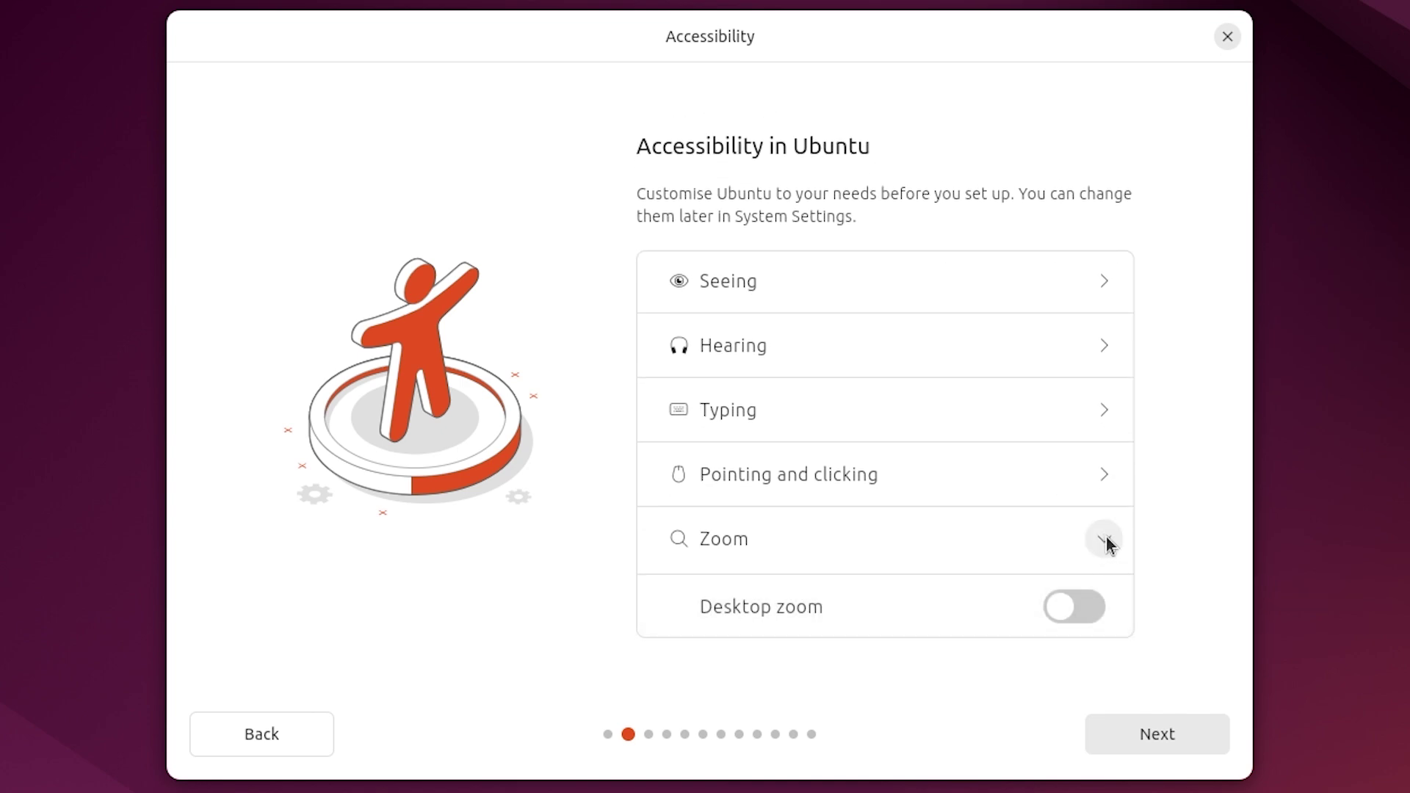
{"action": "left_click", "coordinate": [1104, 542]}
Accept the keyboard layout, keep the wired connection, and choose Install Ubuntu.
{"action": "left_click", "coordinate": [1157, 730]}
{"action": "scroll", "coordinate": [767, 277], "scroll_direction": "down", "scroll_amount": 5}
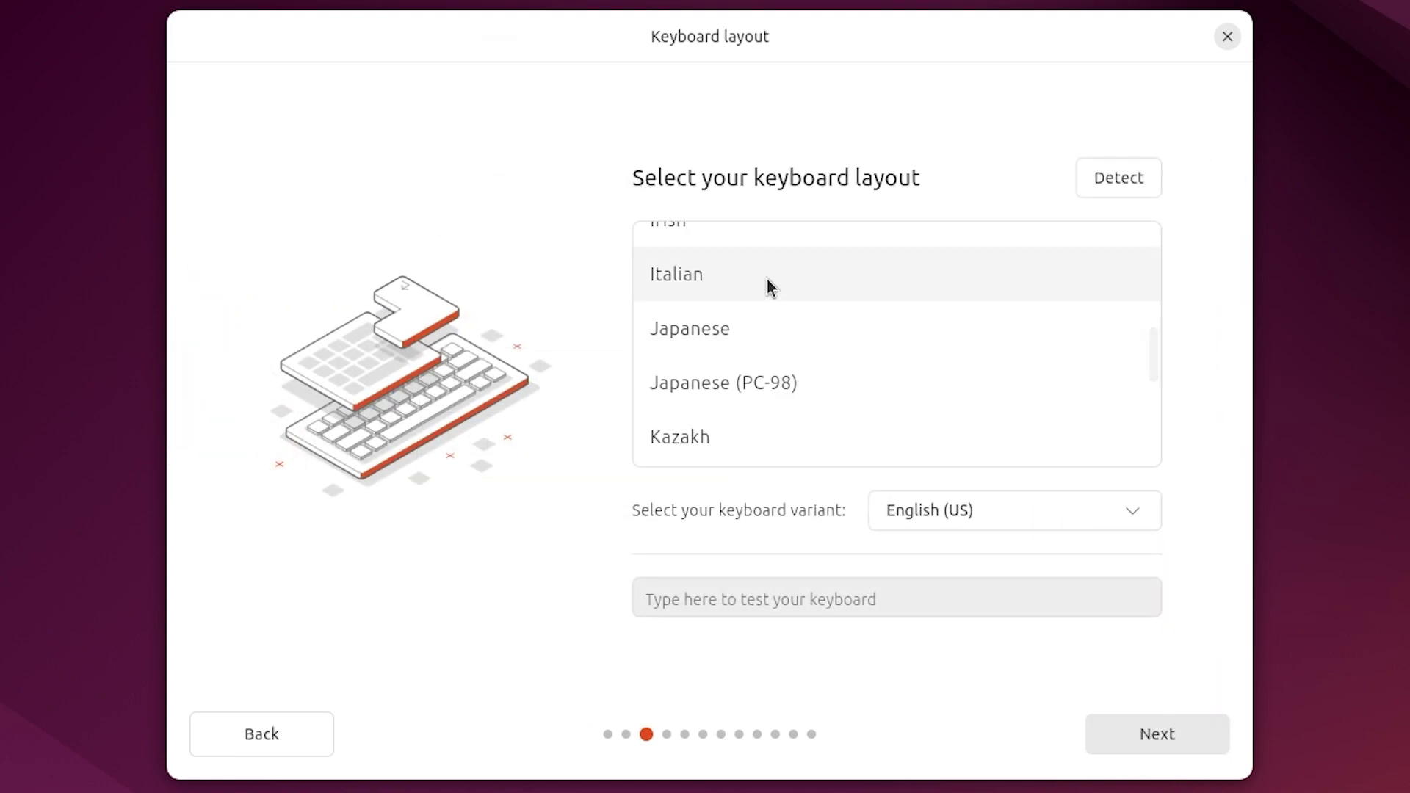
{"action": "left_click", "coordinate": [767, 278]}
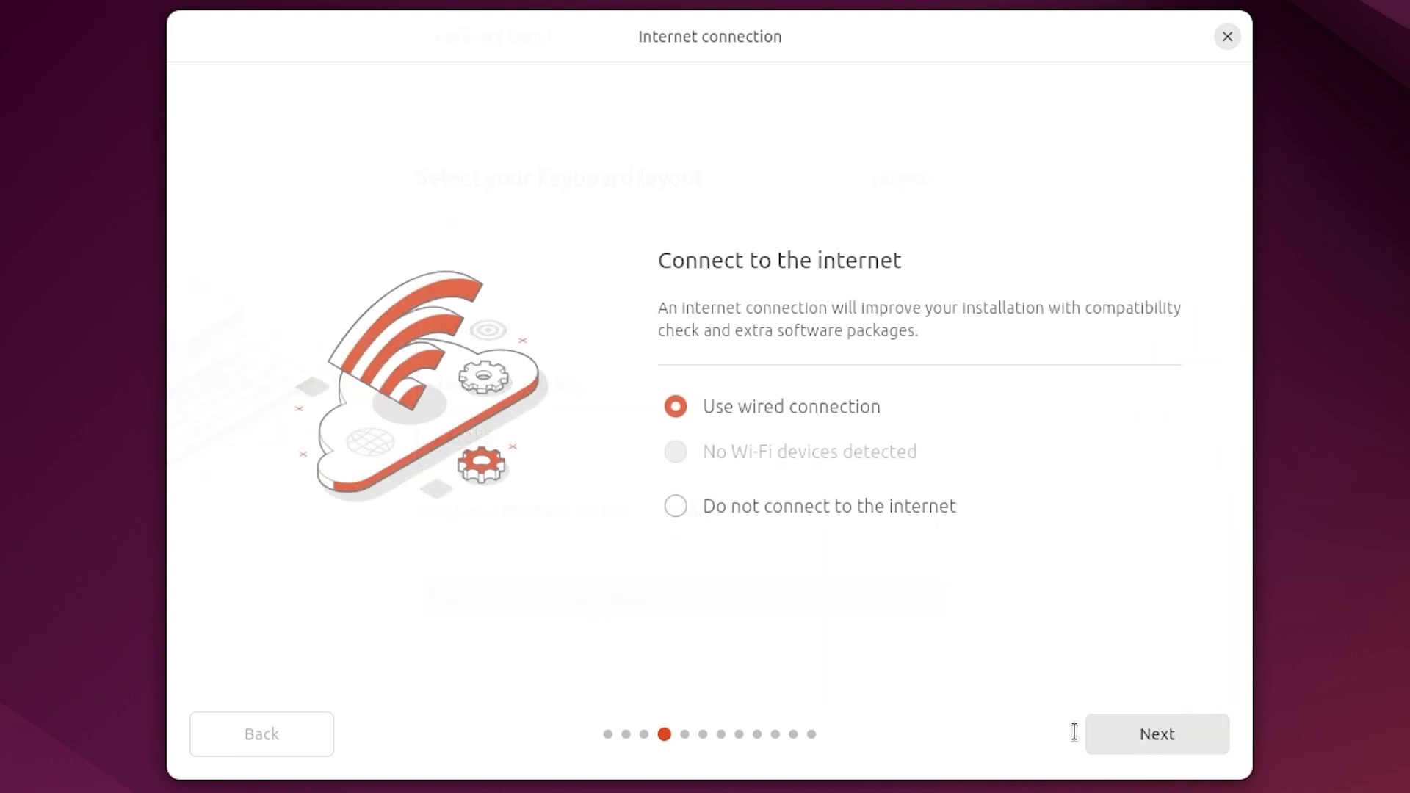
{"action": "left_click", "coordinate": [1142, 733]}
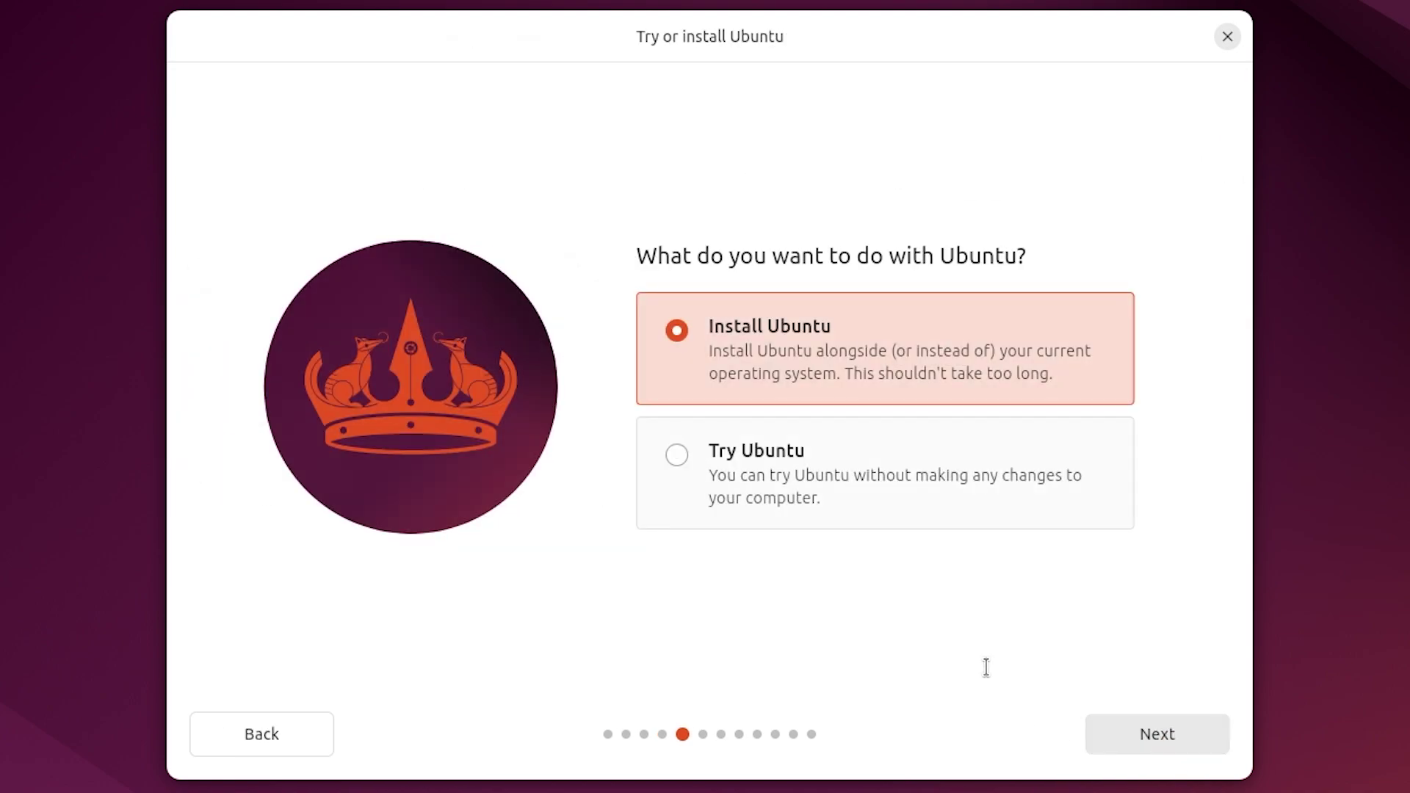
{"action": "left_click", "coordinate": [1123, 735]}
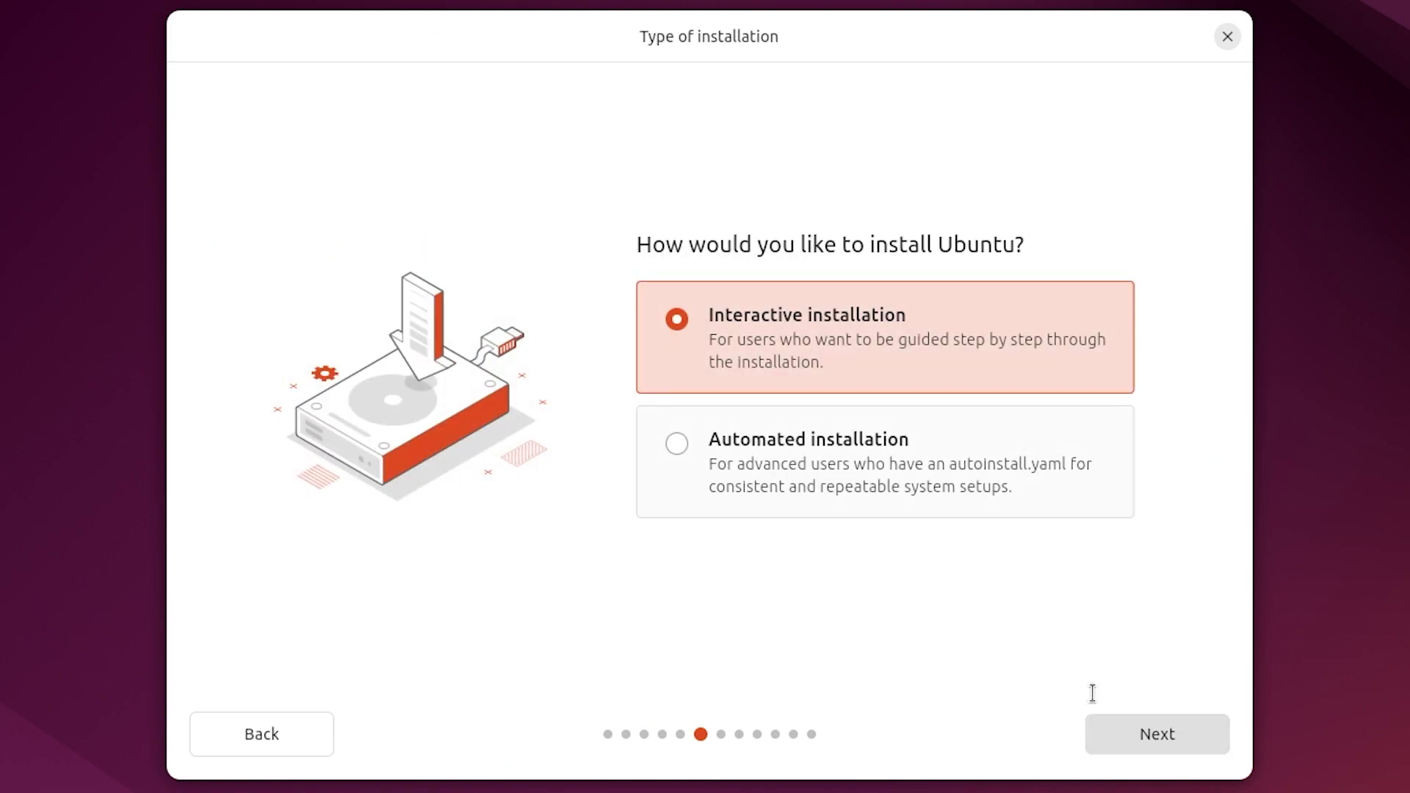
Try automated installation, revert to interactive, and pick the Extended selection of apps.
{"action": "left_click", "coordinate": [1027, 495]}
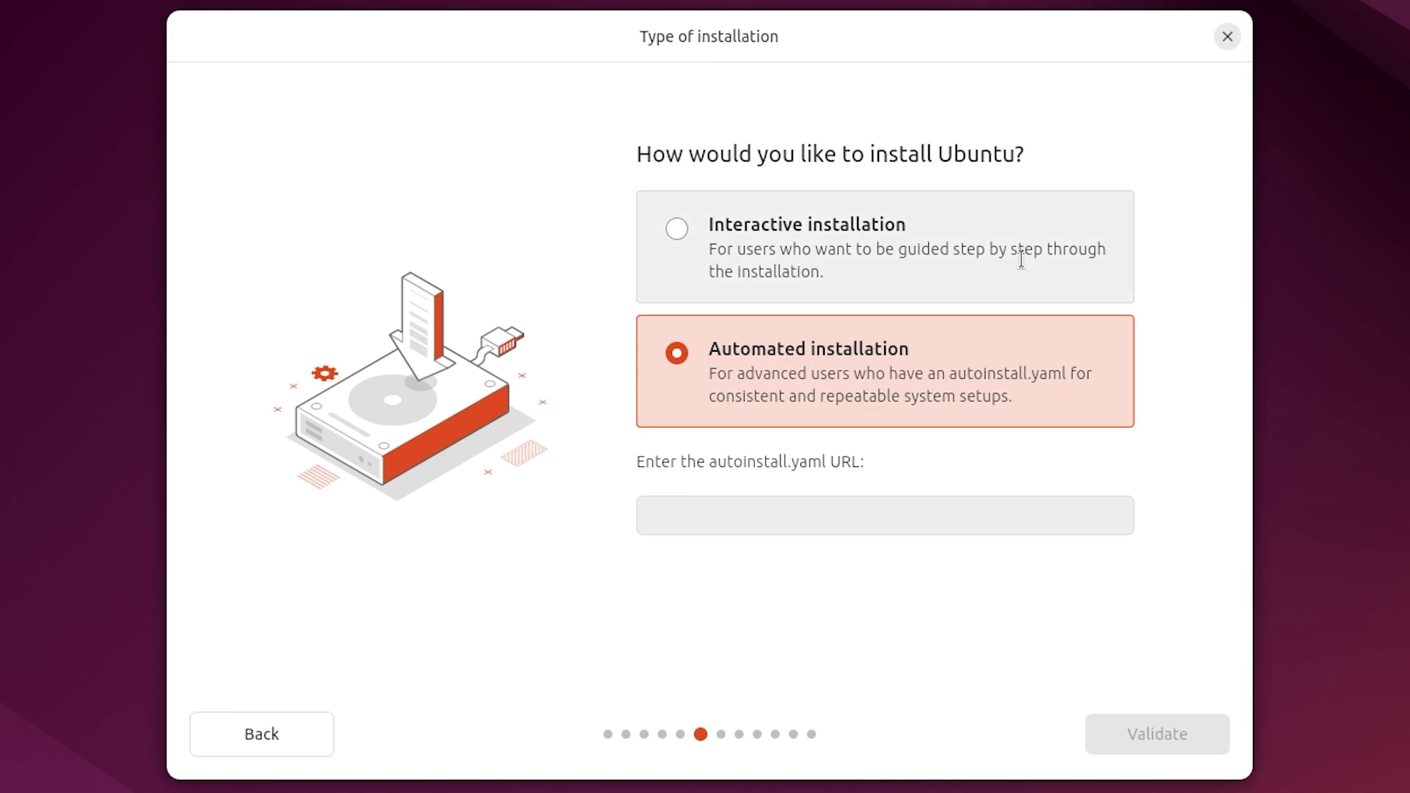
{"action": "left_click", "coordinate": [1020, 261]}
{"action": "left_click", "coordinate": [1180, 749]}
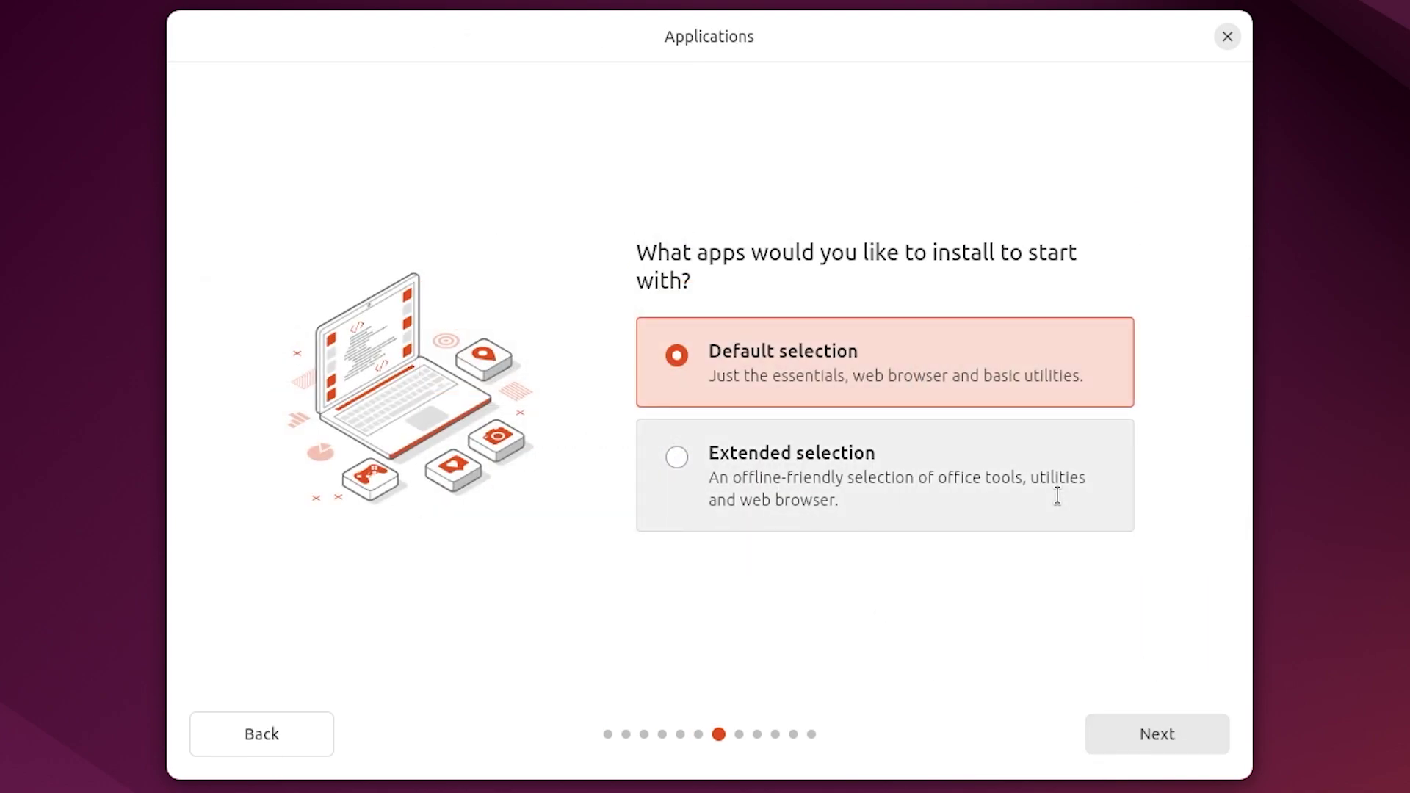
{"action": "left_click", "coordinate": [1057, 495]}
{"action": "left_click", "coordinate": [1145, 734]}
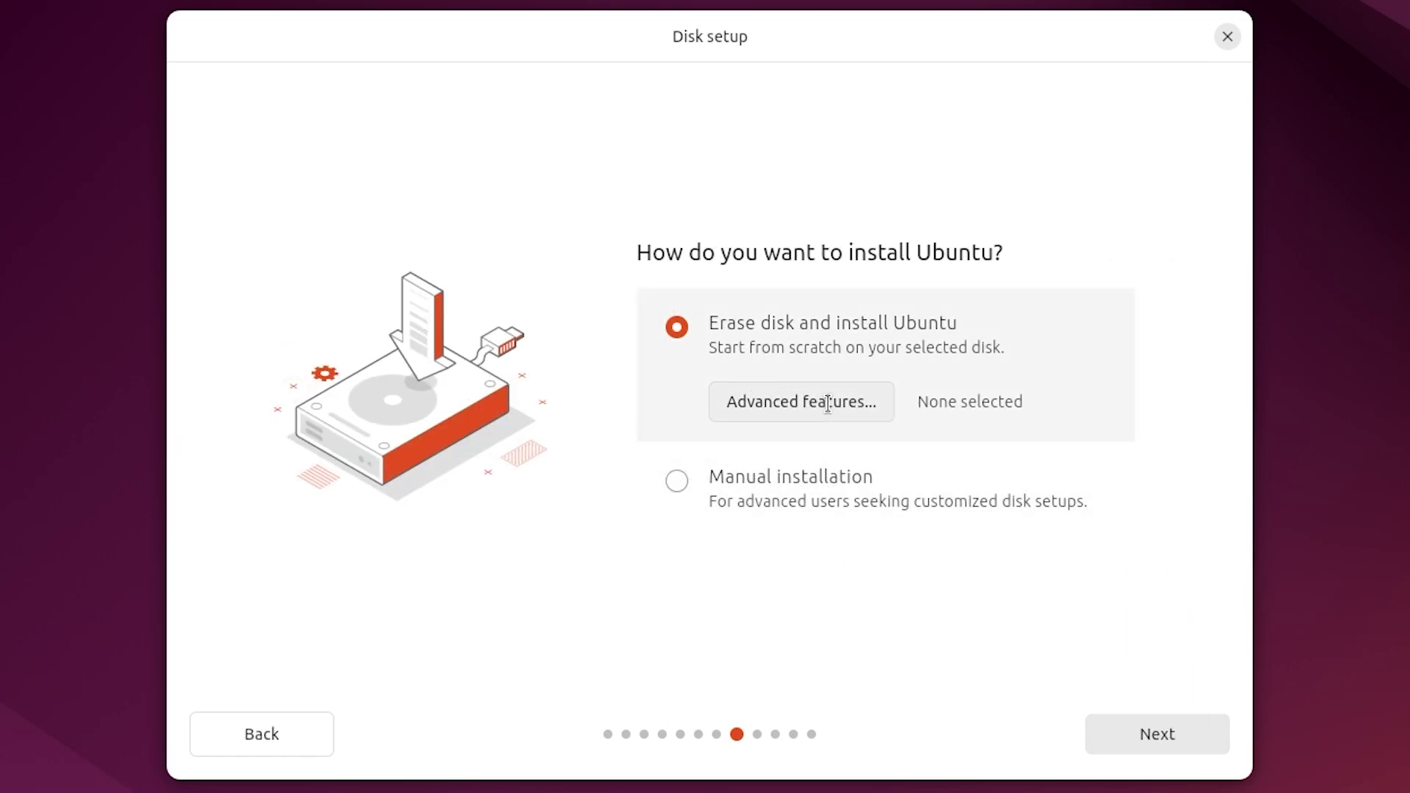
Look at the advanced disk features without changes, then choose manual installation.
{"action": "left_click", "coordinate": [828, 403]}
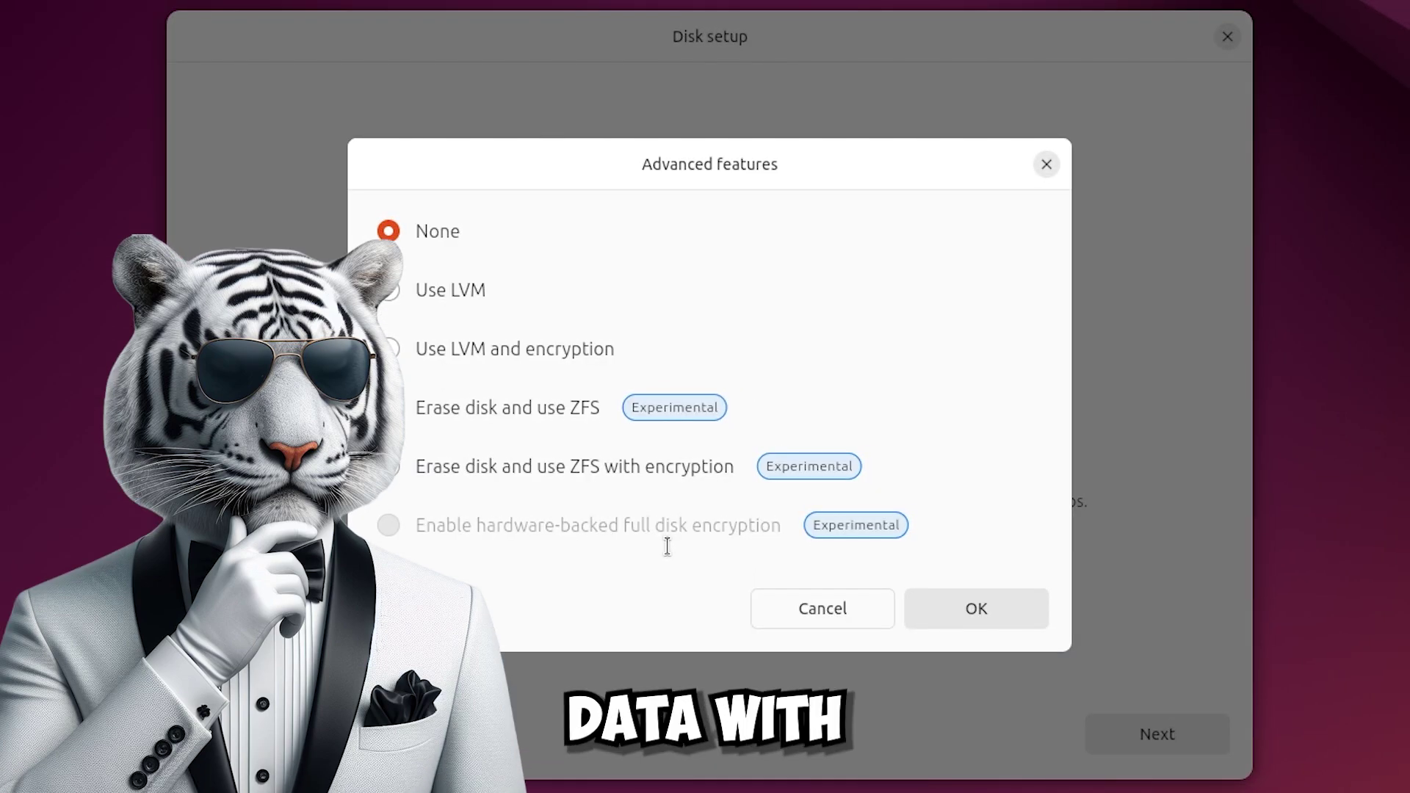
{"action": "left_click", "coordinate": [815, 601]}
{"action": "left_click", "coordinate": [845, 490]}
{"action": "left_click", "coordinate": [1101, 730]}
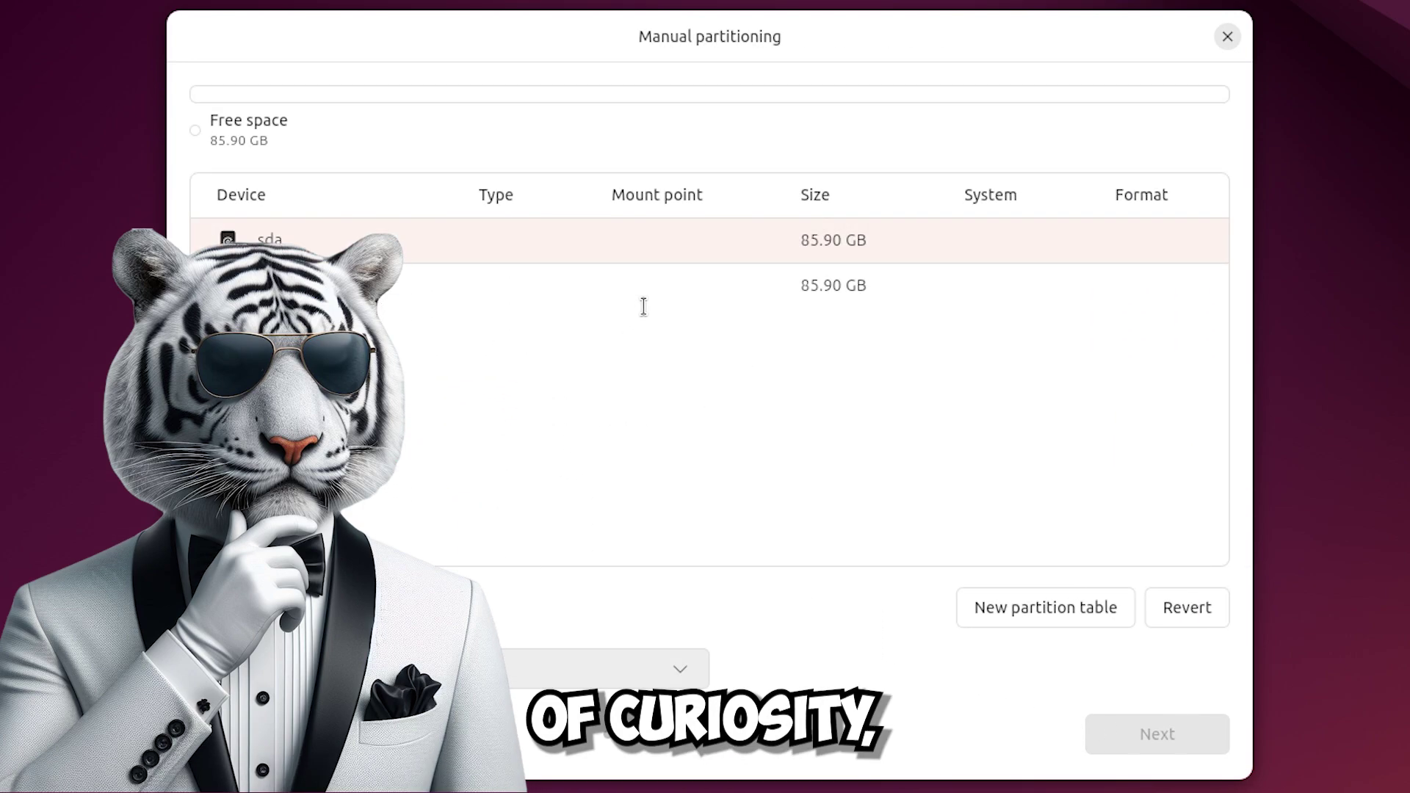
Start an Ext4 partition in sda's free space, cancel it, and go back to Erase disk.
{"action": "left_click", "coordinate": [500, 280]}
{"action": "left_click", "coordinate": [233, 620]}
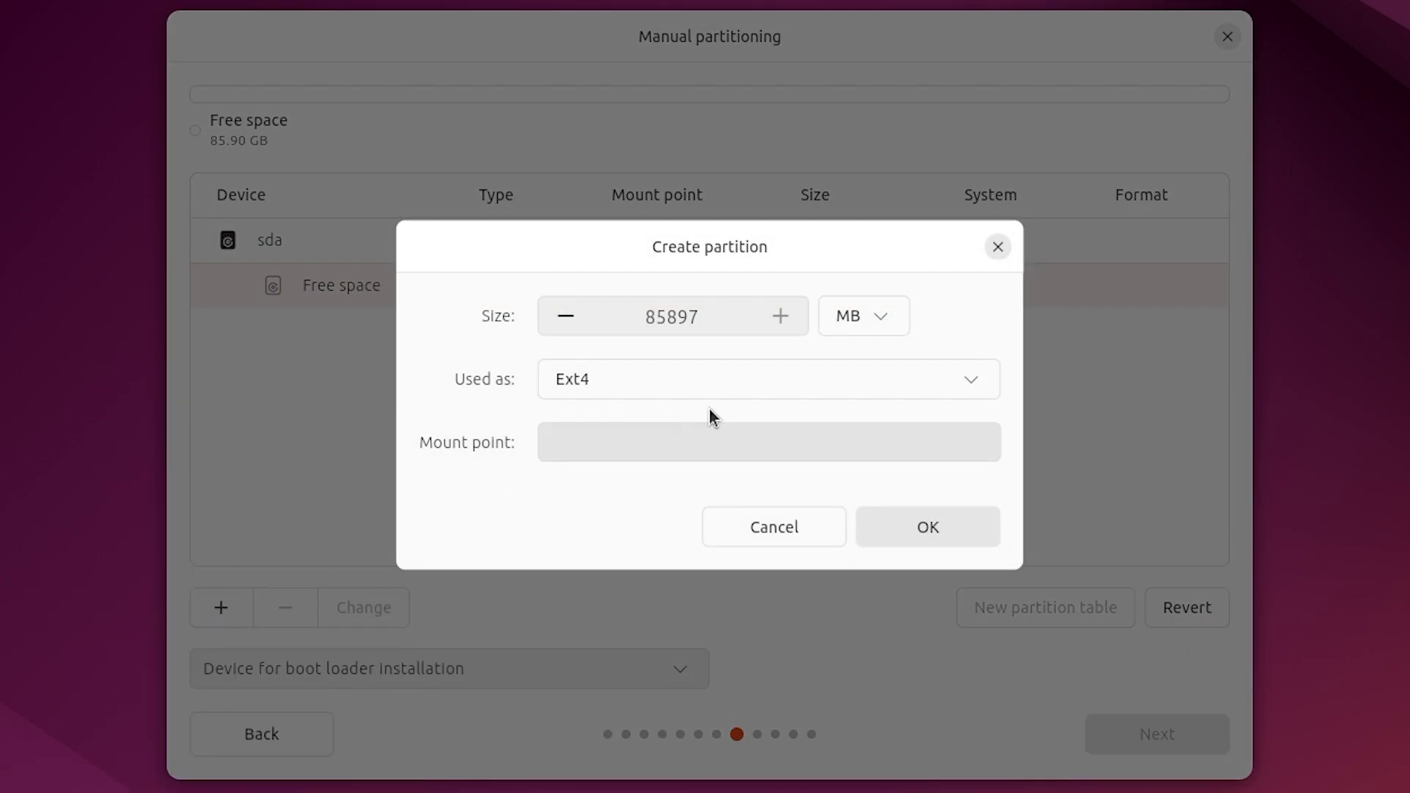
{"action": "left_click", "coordinate": [752, 394]}
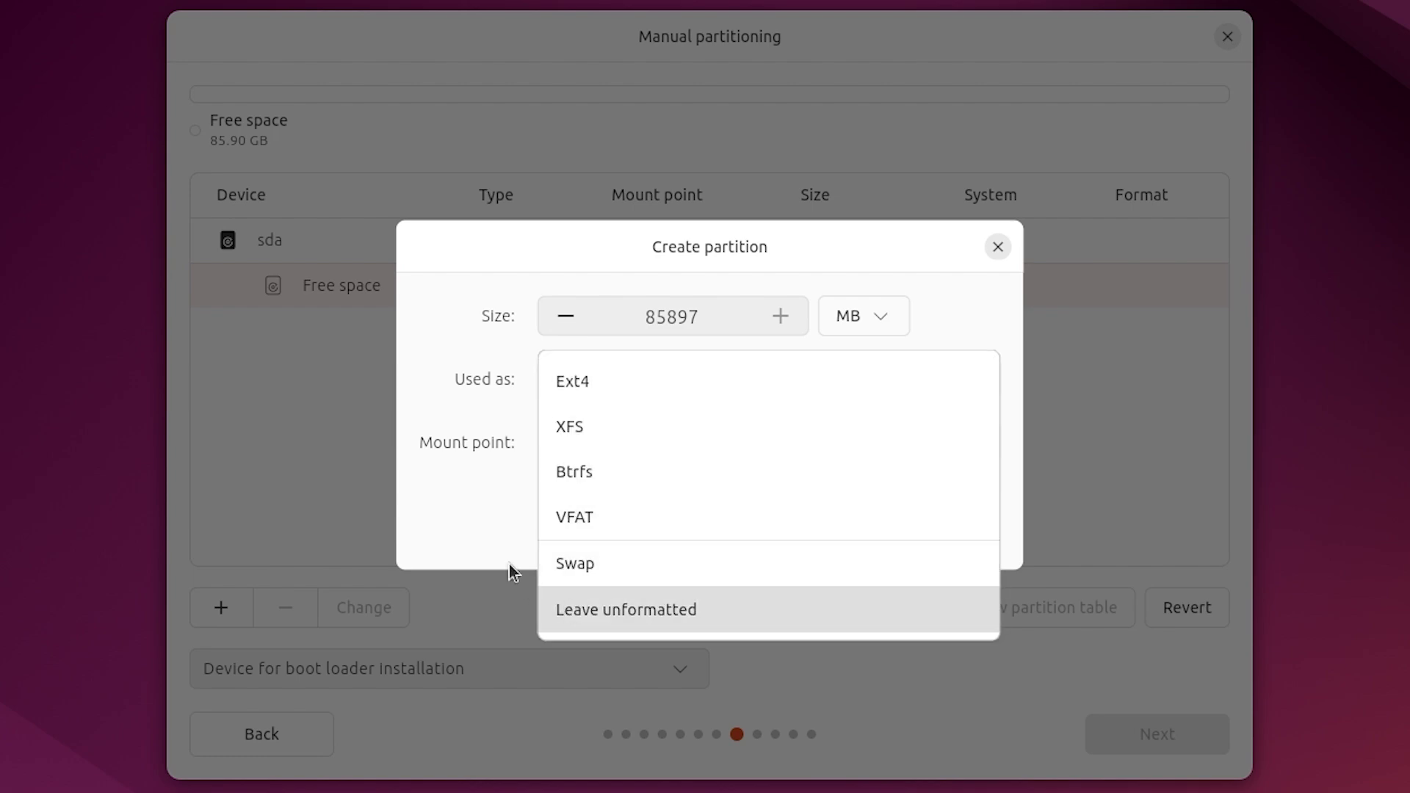
{"action": "left_click", "coordinate": [472, 476]}
{"action": "left_click", "coordinate": [760, 528]}
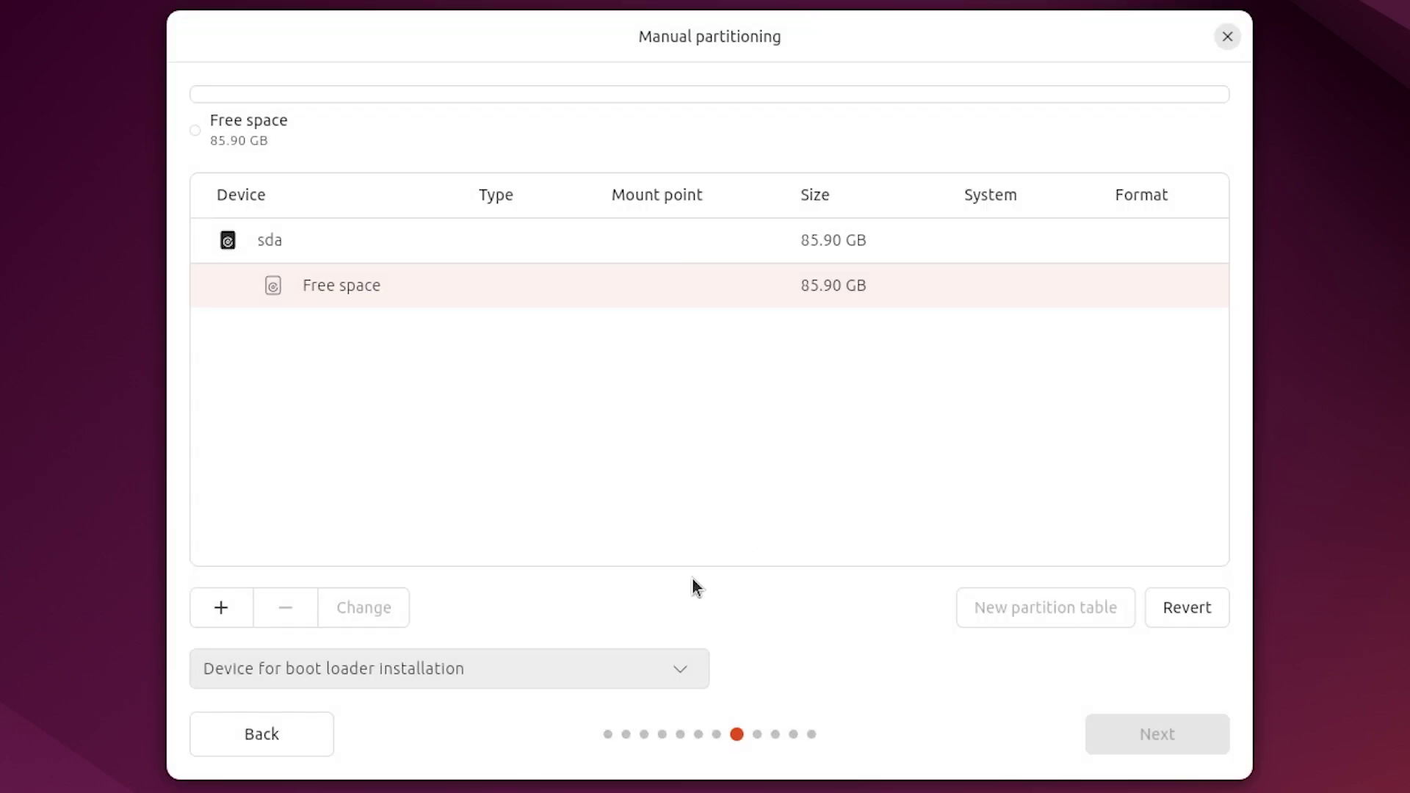
{"action": "left_click", "coordinate": [311, 738]}
{"action": "left_click", "coordinate": [853, 321]}
Fill in the account details, enter and confirm the password.
{"action": "left_click", "coordinate": [1168, 736]}
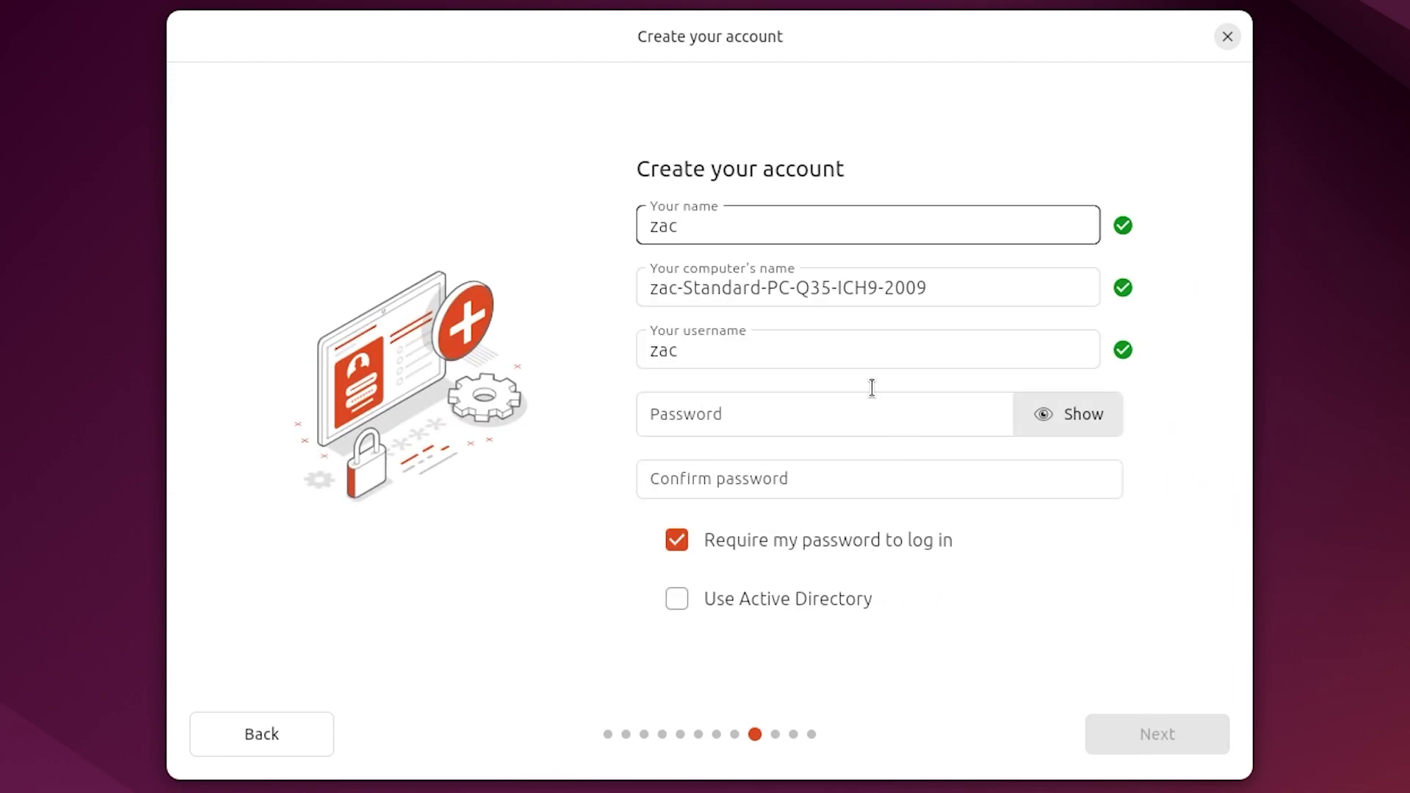
{"action": "type", "text": "za"}
{"action": "left_click", "coordinate": [804, 470]}
{"action": "type", "text": "zac"}
{"action": "left_click", "coordinate": [1174, 730]}
Accept the timezone and review, start installing, and toggle the log view on and off.
{"action": "left_click", "coordinate": [1173, 731]}
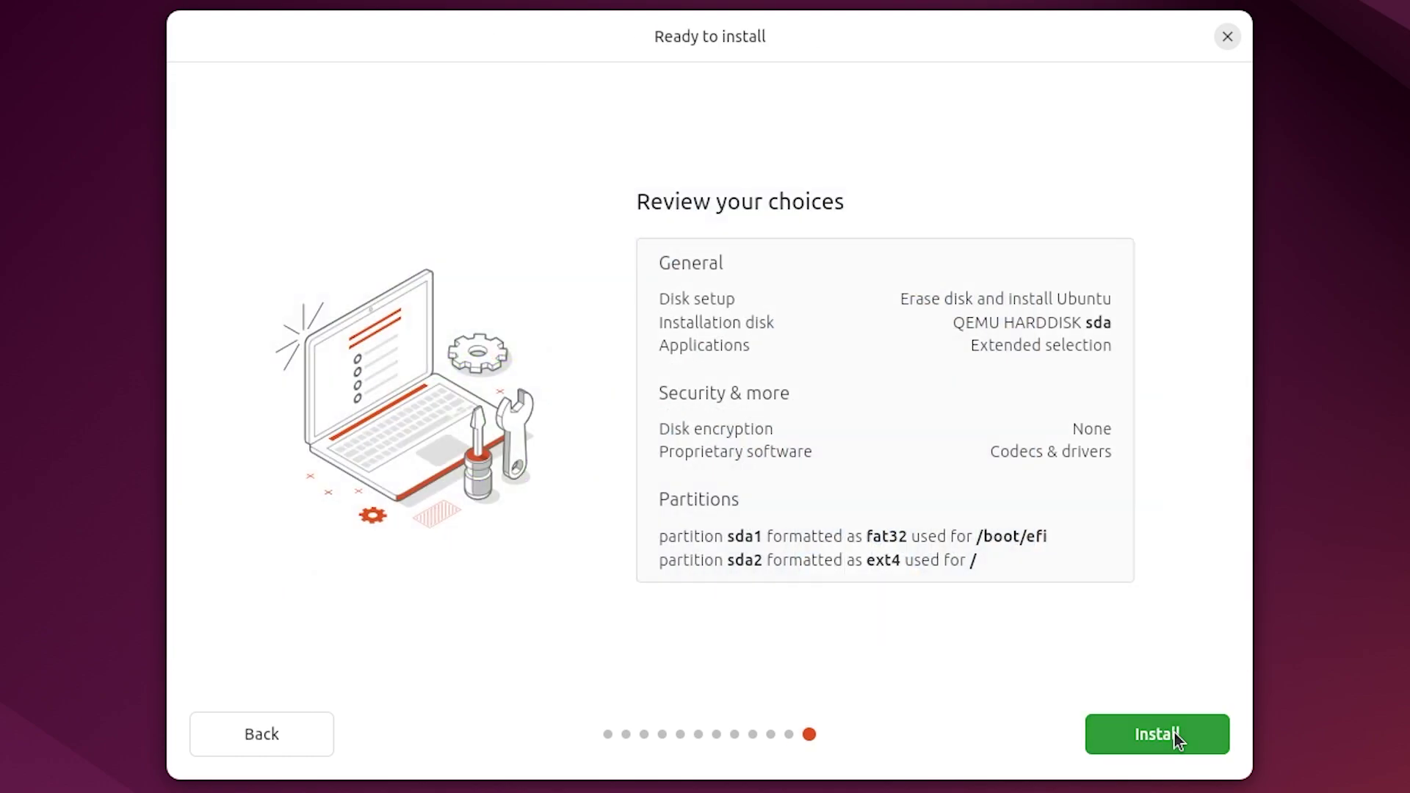
{"action": "left_click", "coordinate": [1173, 732]}
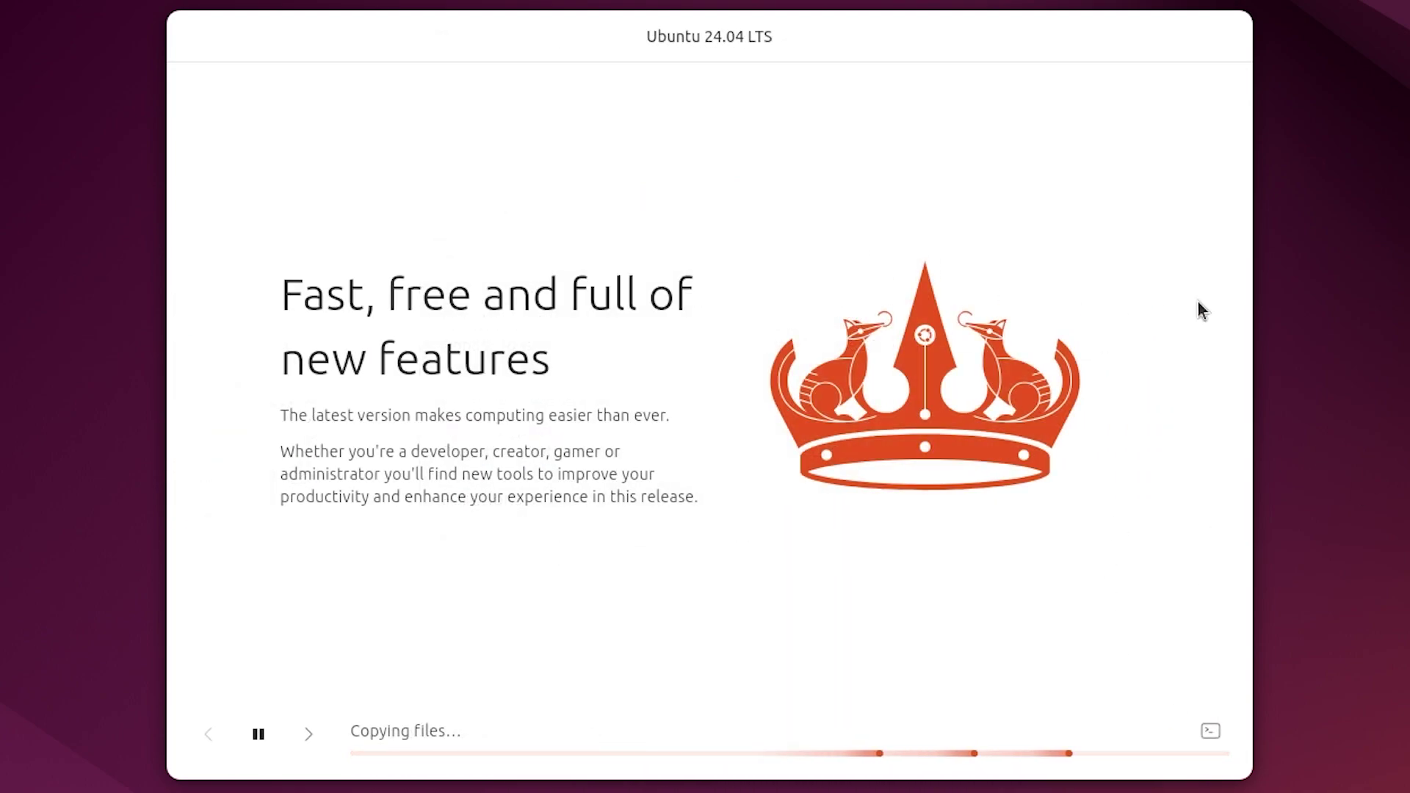
{"action": "left_click", "coordinate": [1210, 730]}
{"action": "left_click", "coordinate": [1209, 731]}
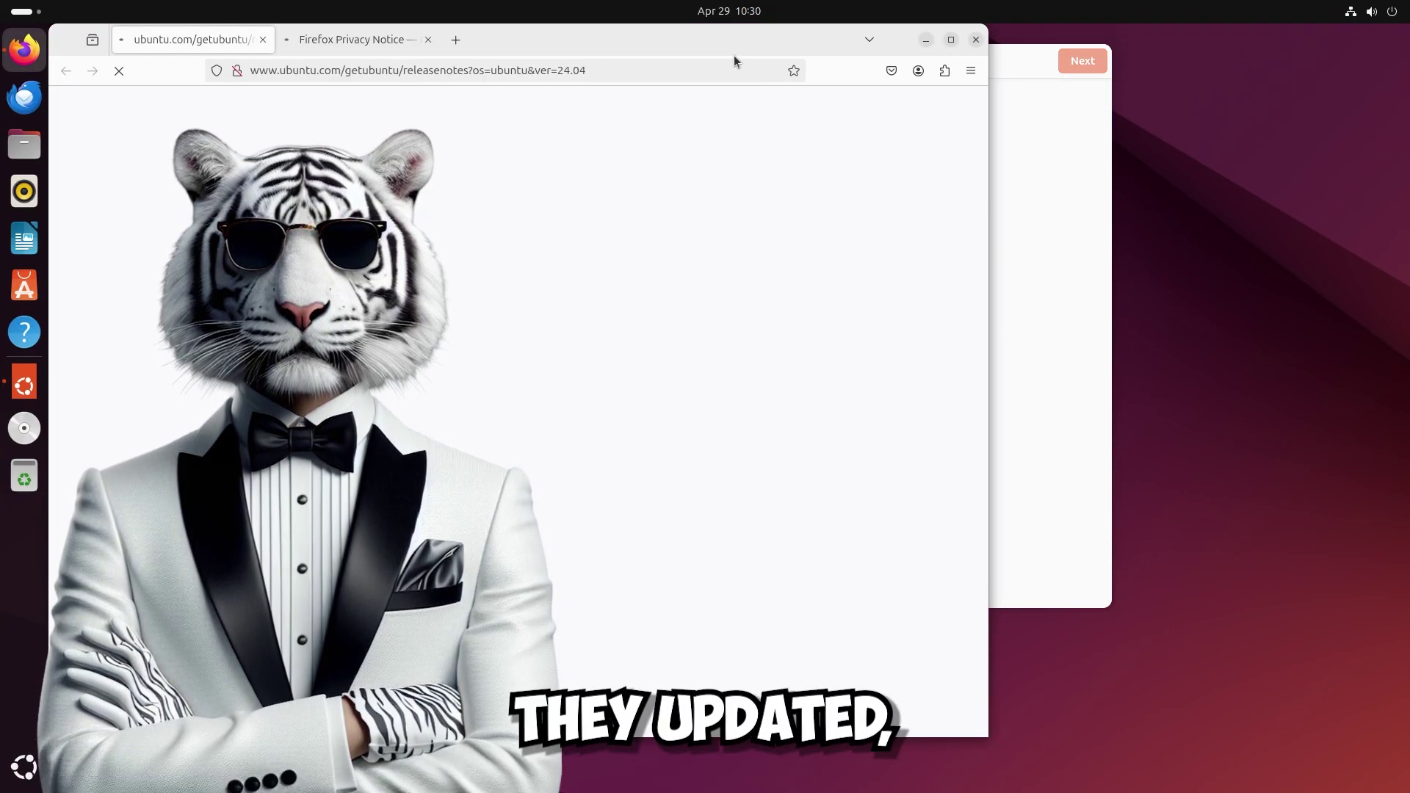
Look over the release notes in Firefox, close it, and advance to the Ubuntu Pro page.
{"action": "left_click_drag", "start_coordinate": [727, 51], "coordinate": [949, 55]}
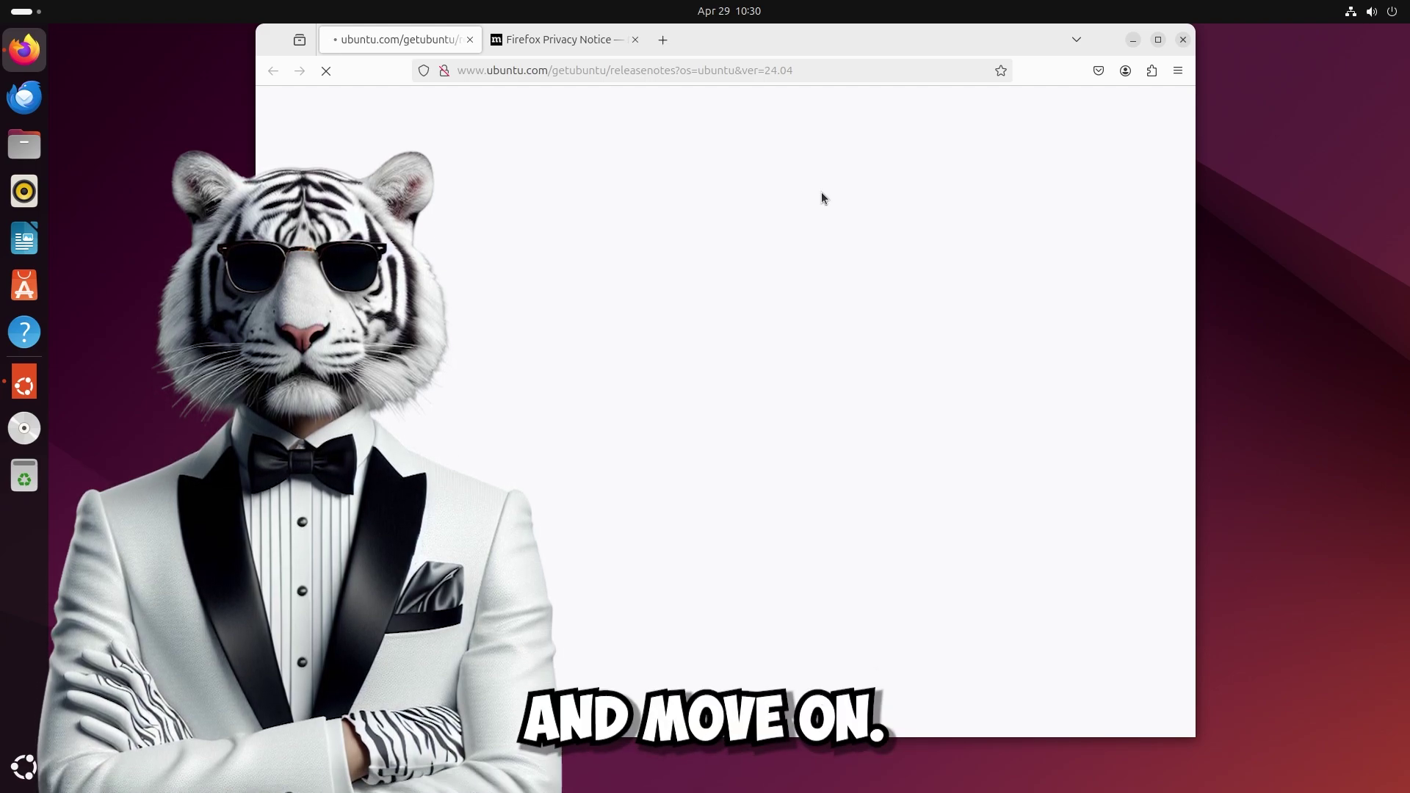
{"action": "left_click", "coordinate": [1181, 42]}
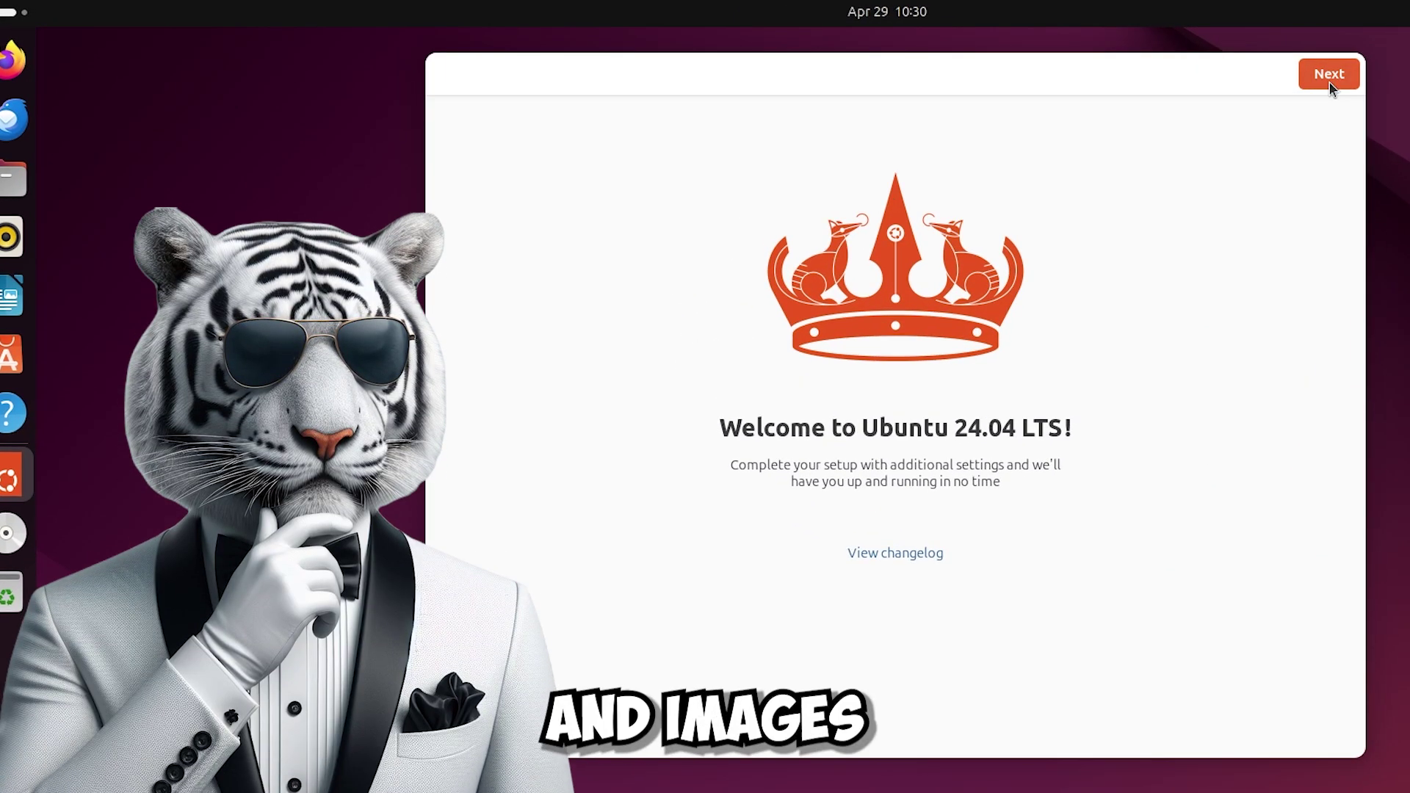
{"action": "left_click", "coordinate": [1329, 81]}
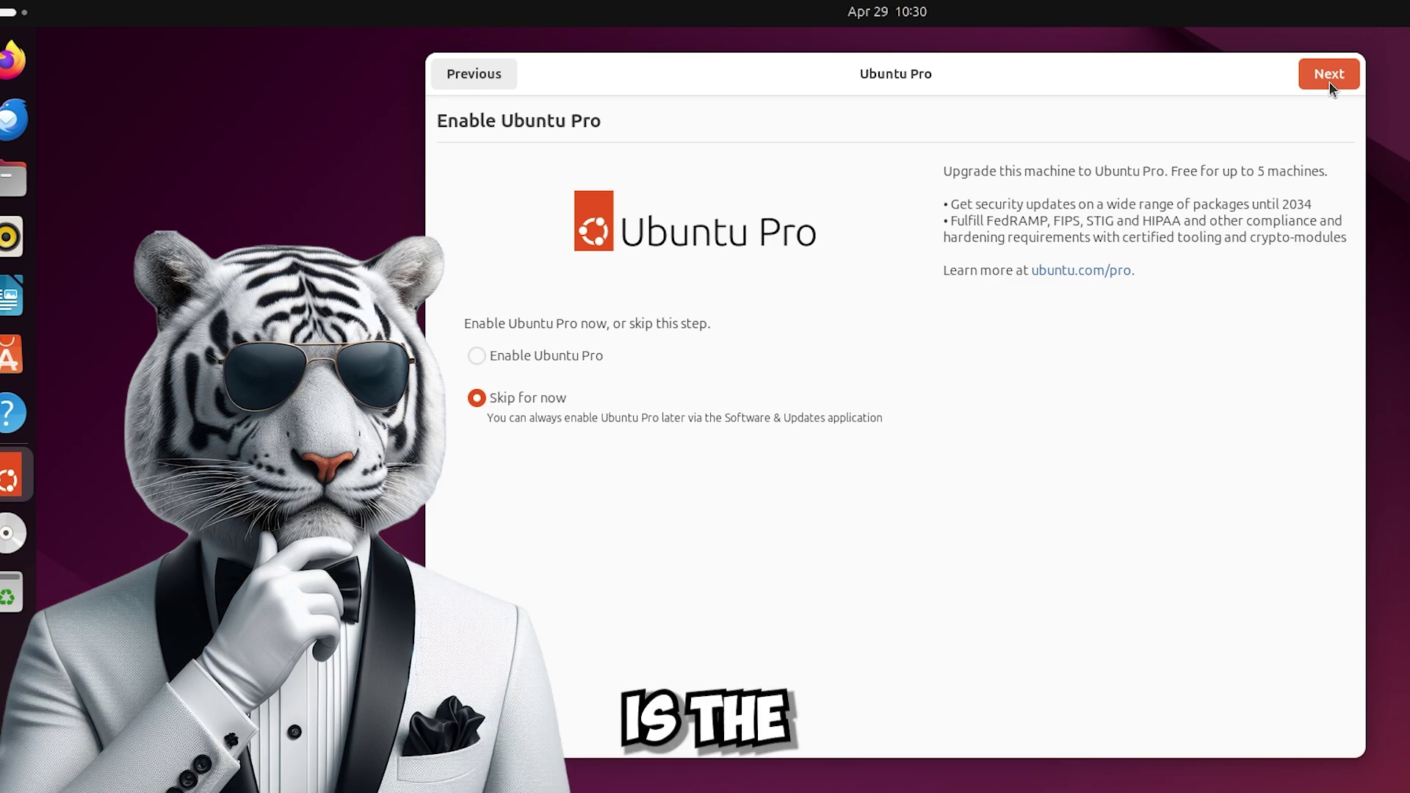
Skip Ubuntu Pro, leave system data sharing set to Yes, and reach Ready to go.
{"action": "left_click", "coordinate": [1331, 75]}
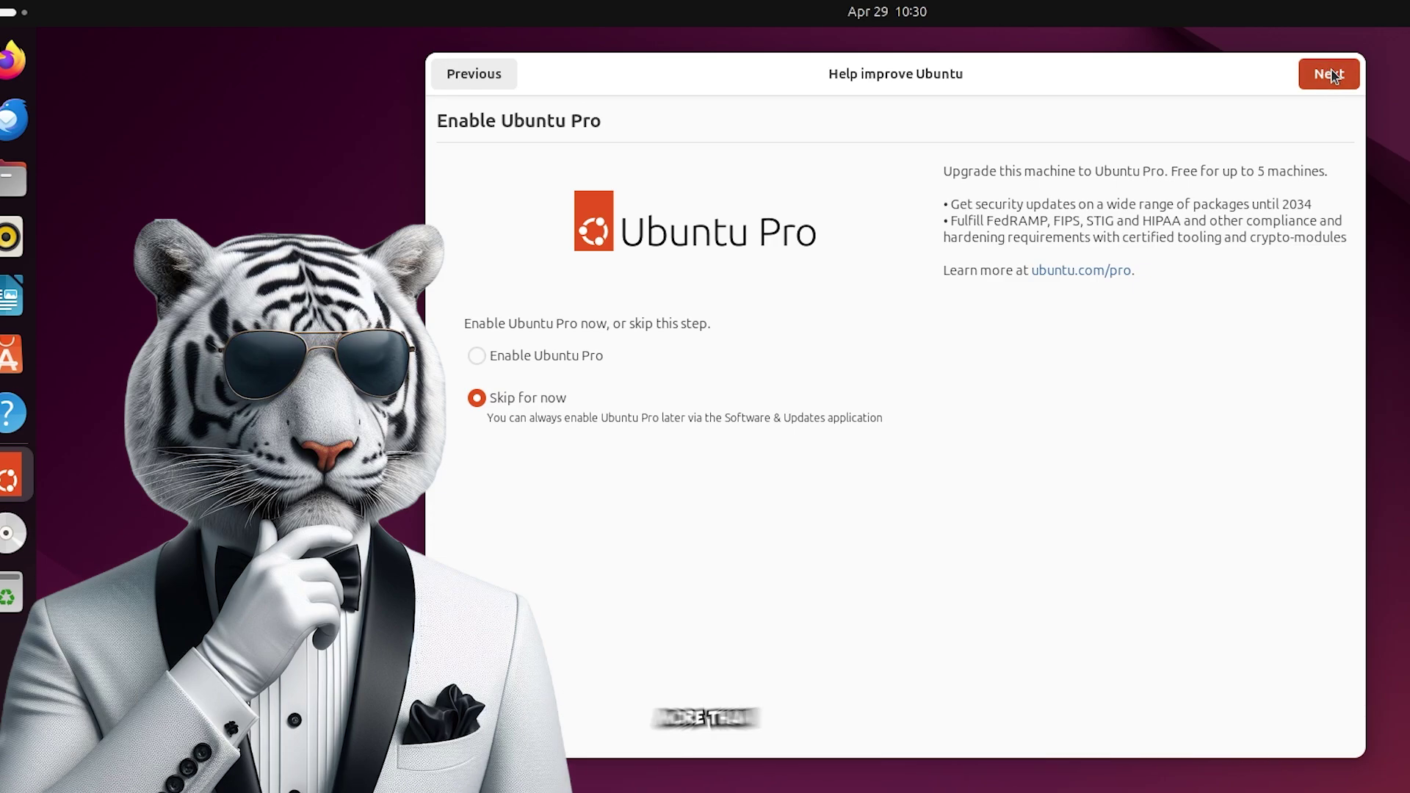
{"action": "left_click", "coordinate": [817, 596]}
{"action": "left_click", "coordinate": [827, 549]}
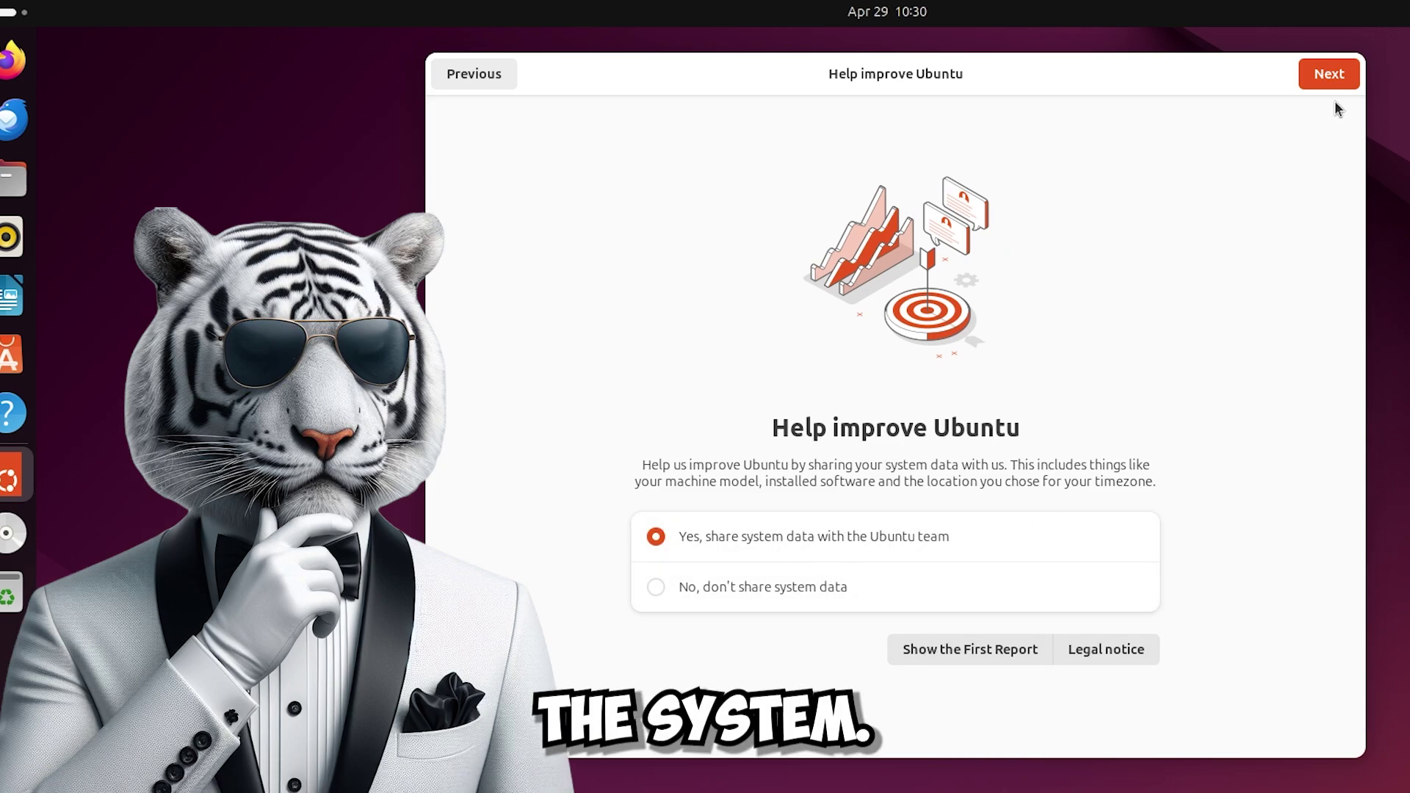
{"action": "left_click", "coordinate": [1330, 75]}
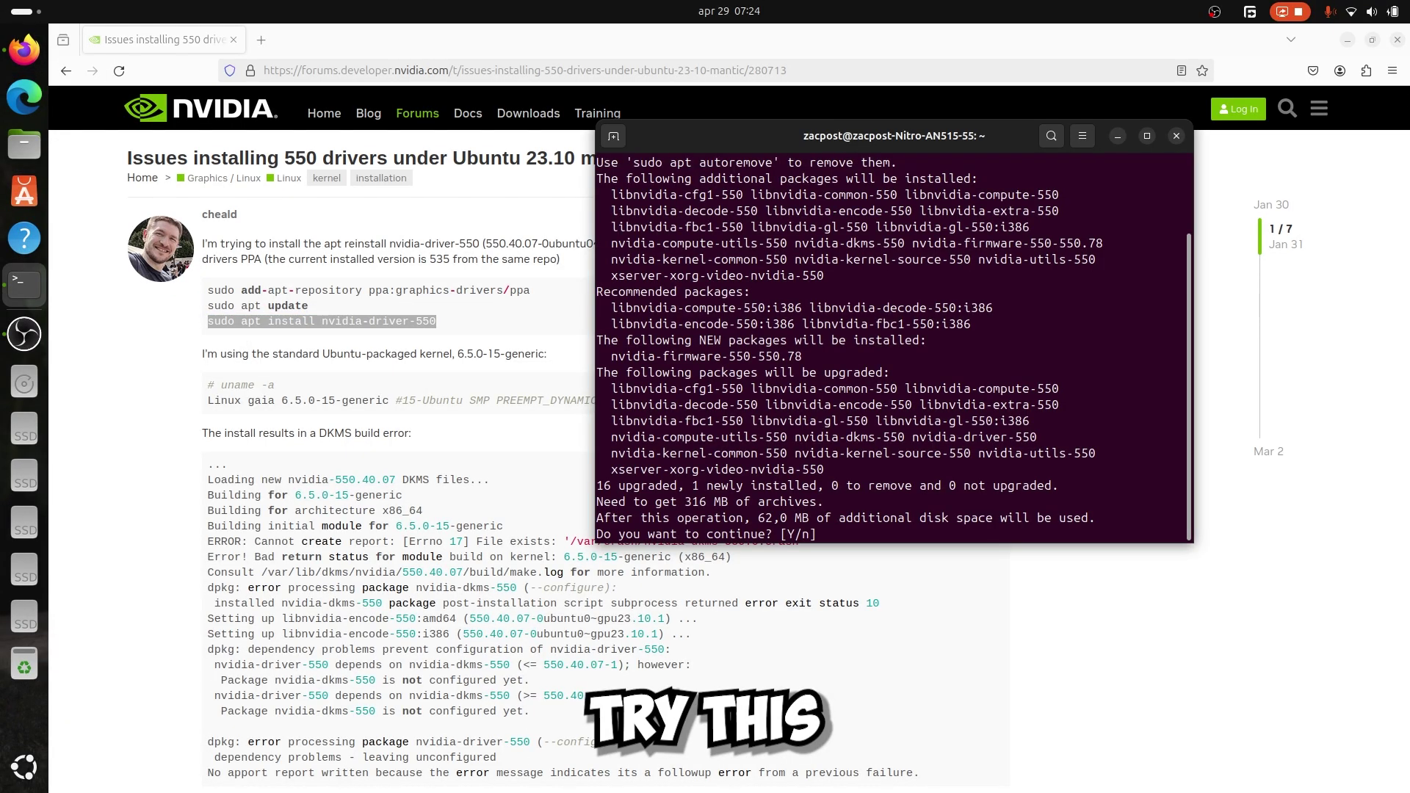
Confirm the nvidia-driver-550 install with y, then start the virtual machine from its console.
{"action": "type", "text": "y"}
{"action": "key", "text": "Return"}
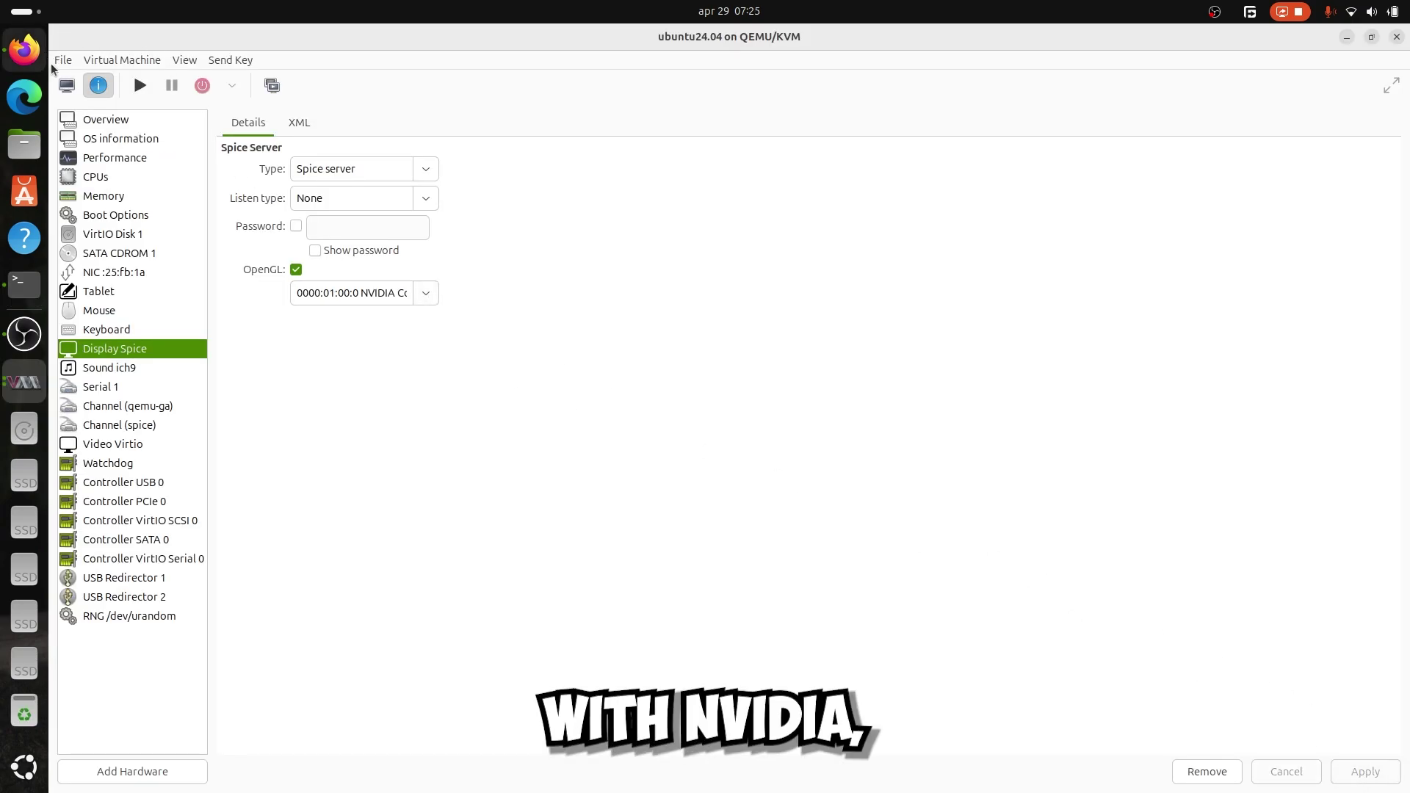
{"action": "left_click", "coordinate": [66, 85]}
{"action": "left_click", "coordinate": [139, 86]}
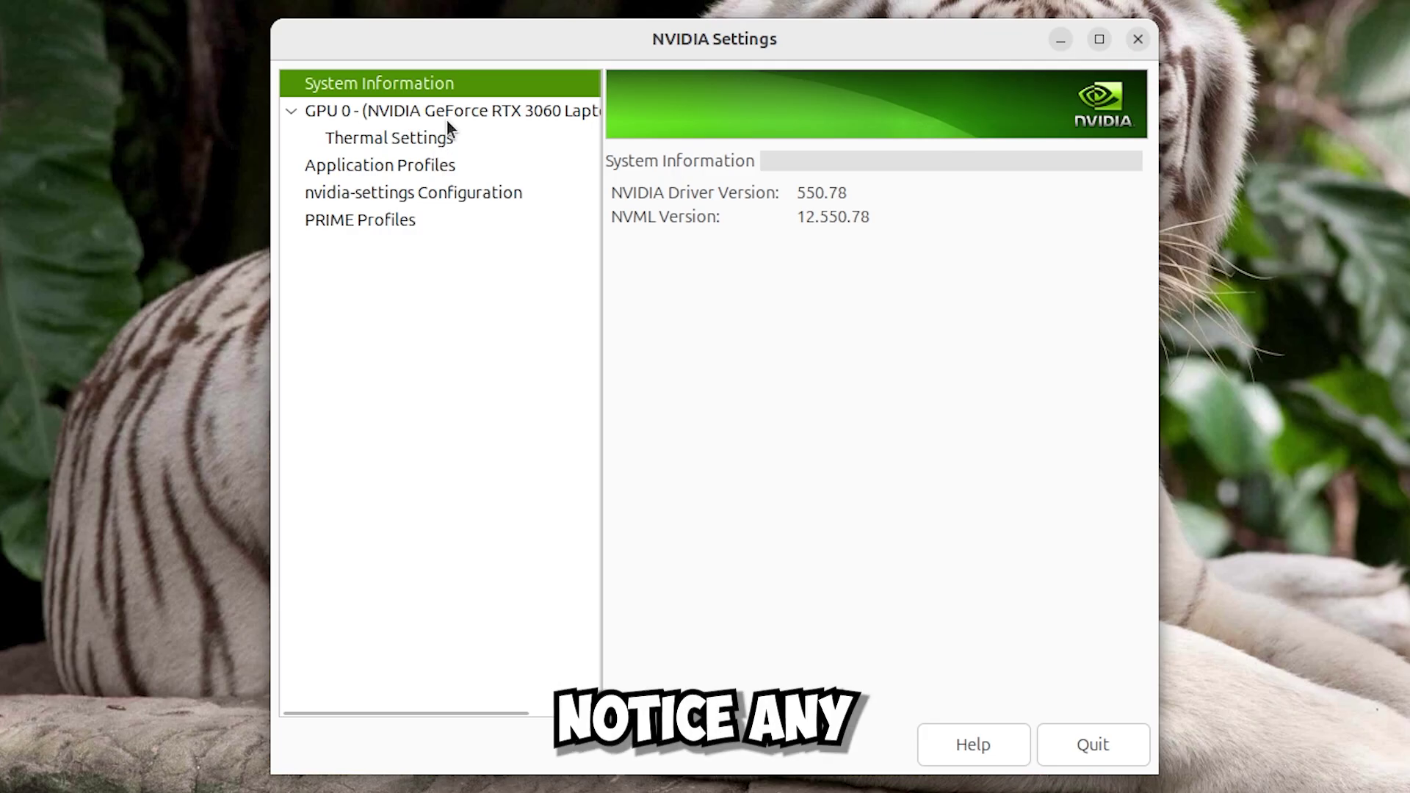
Check GPU 0 details and download the 550.78 NVIDIA Linux driver, viewing its file properties.
{"action": "left_click", "coordinate": [446, 118]}
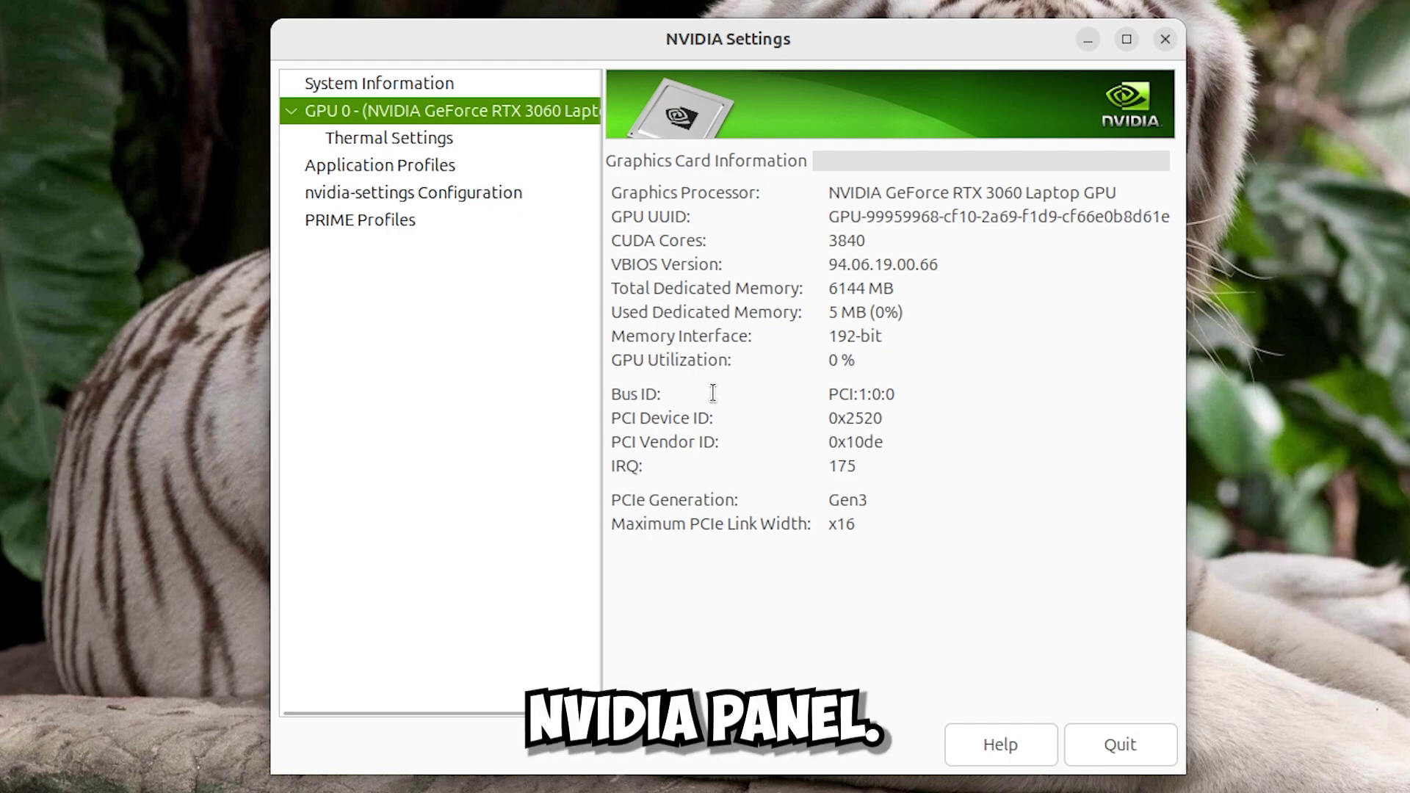
{"action": "left_click", "coordinate": [477, 199]}
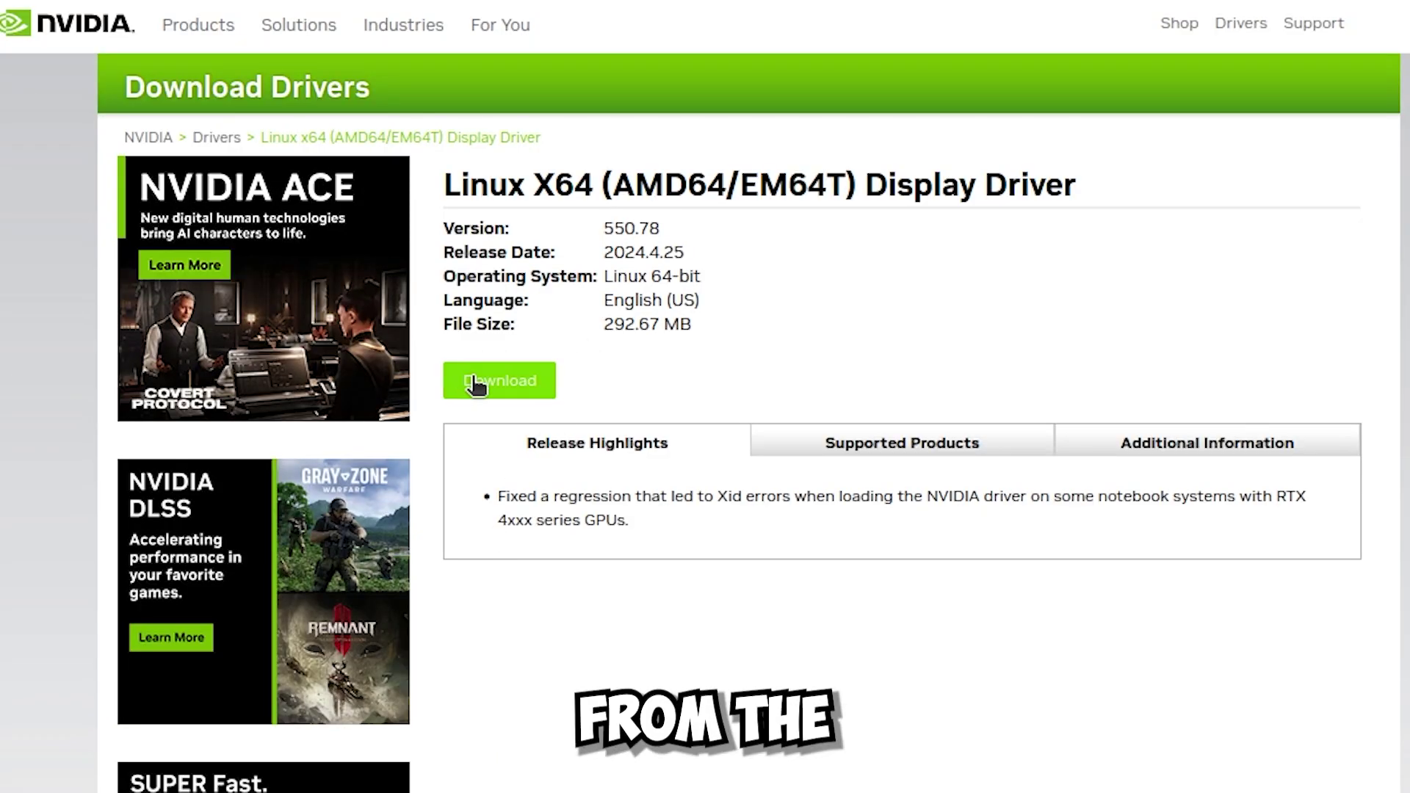
{"action": "left_click", "coordinate": [476, 384]}
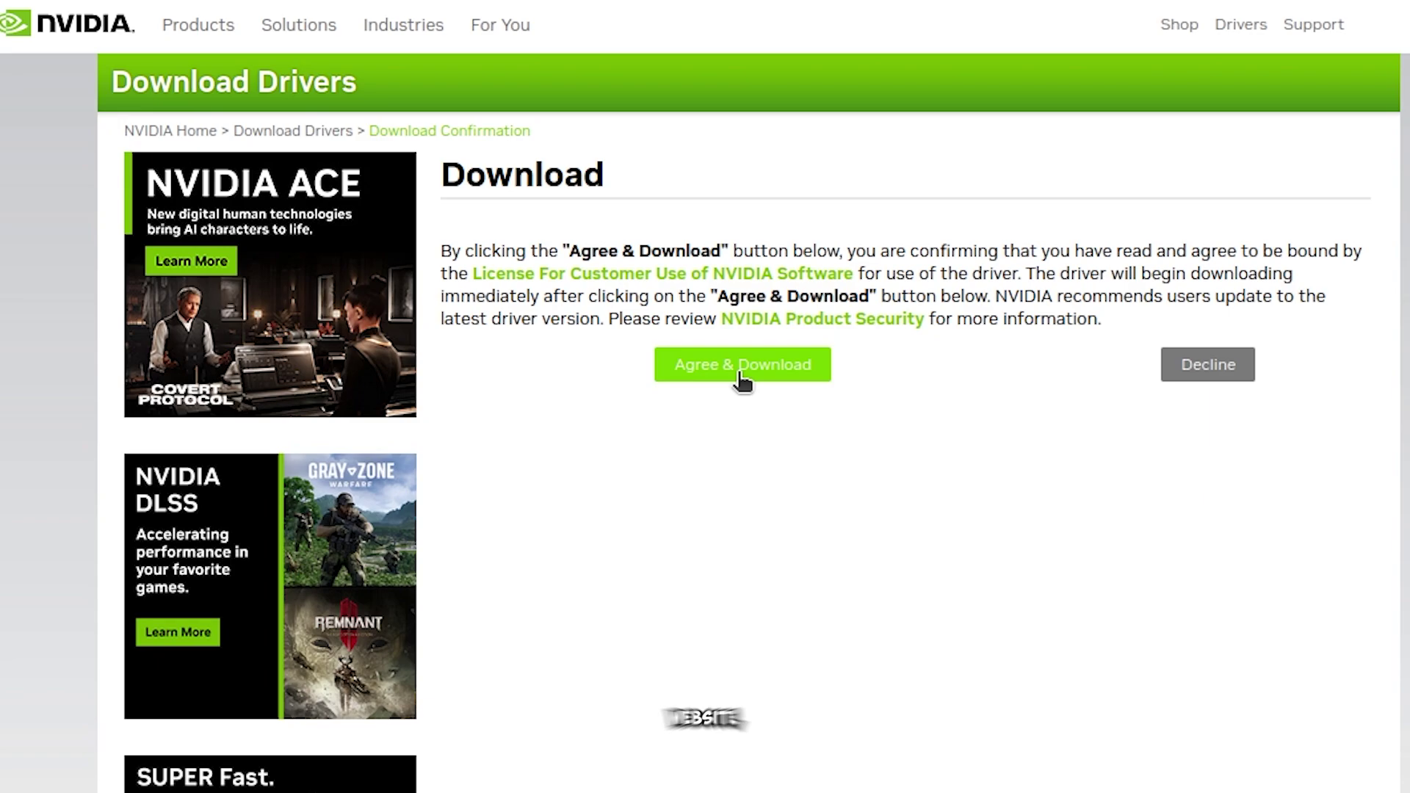
{"action": "left_click", "coordinate": [739, 365]}
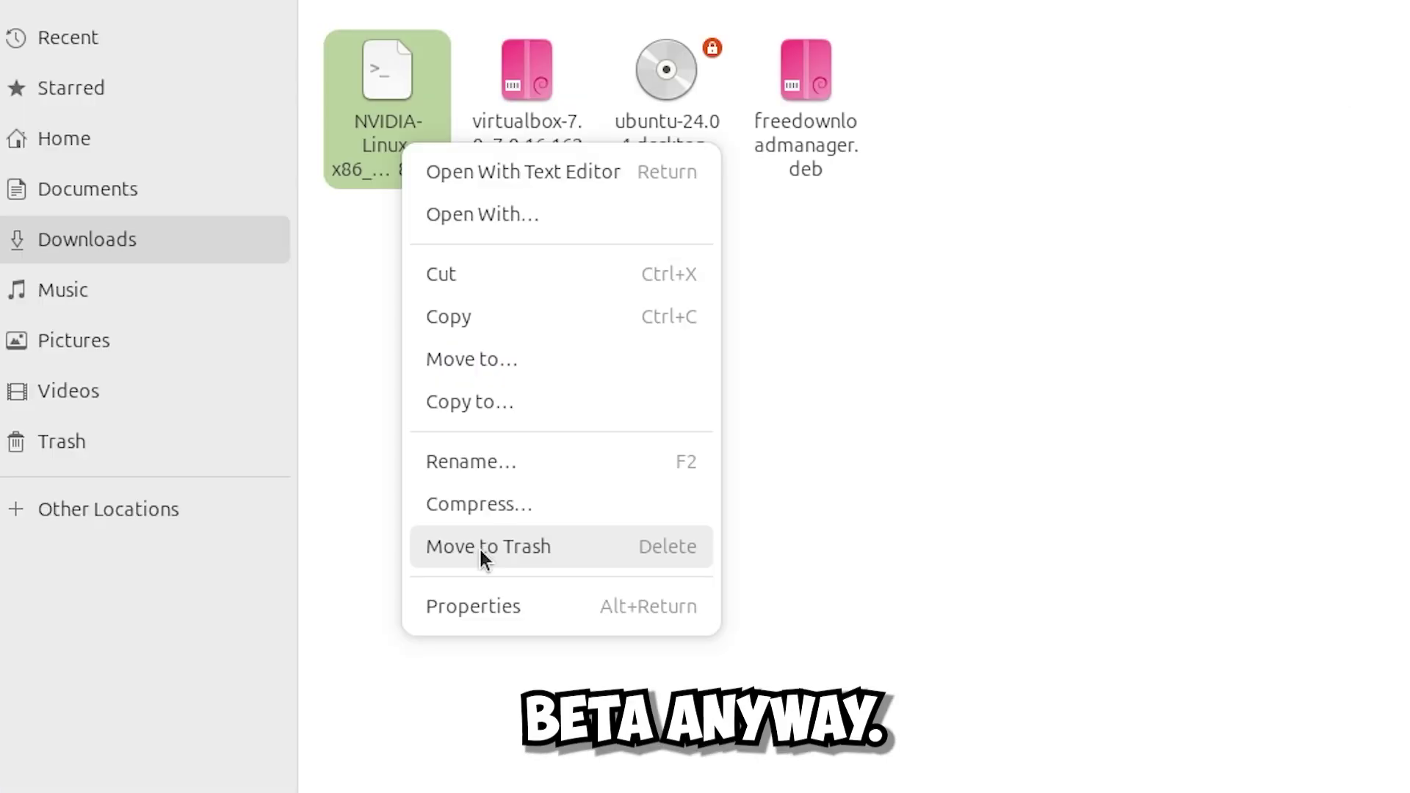
{"action": "left_click", "coordinate": [487, 606]}
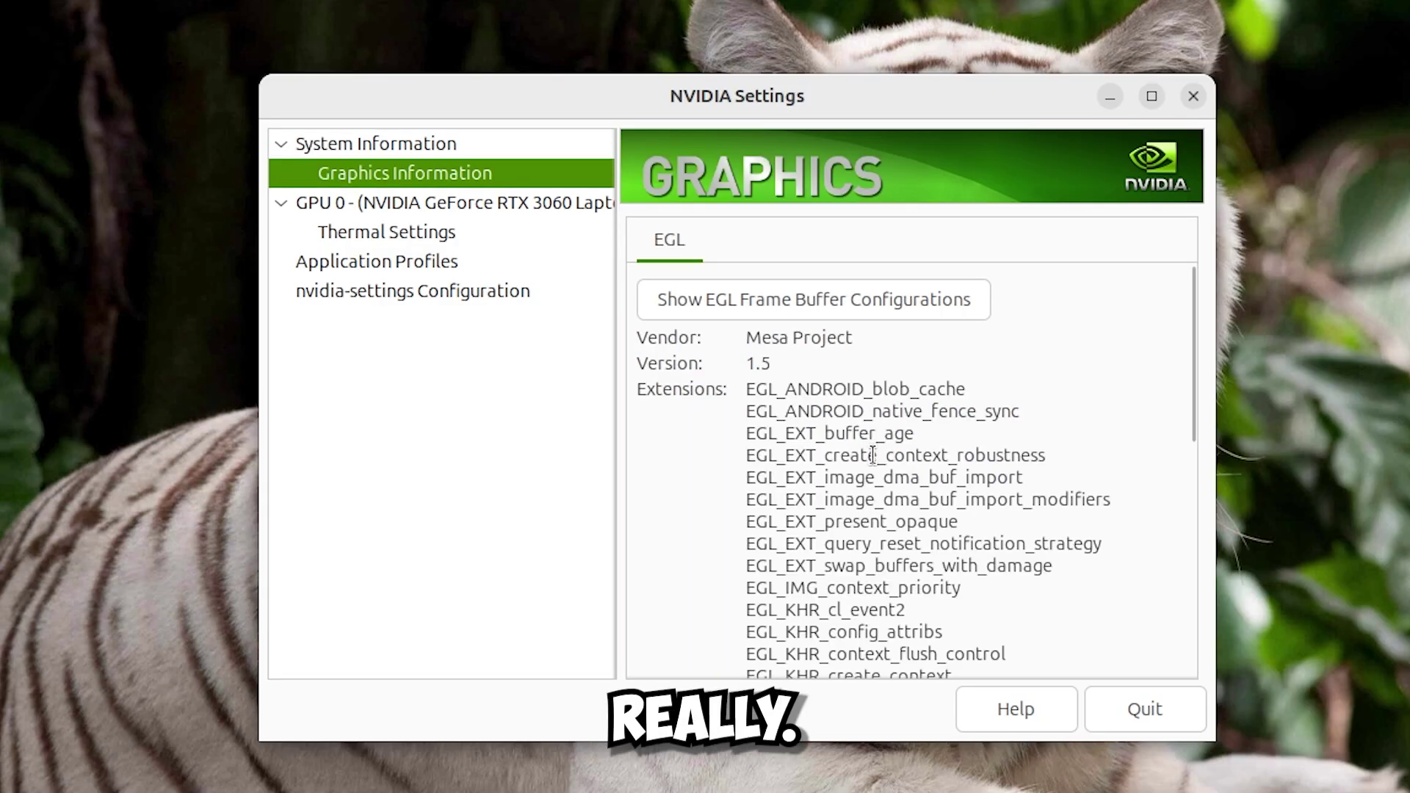
Expand the Error starting domain details and scroll through the traceback.
{"action": "scroll", "coordinate": [911, 470], "scroll_direction": "down", "scroll_amount": 5}
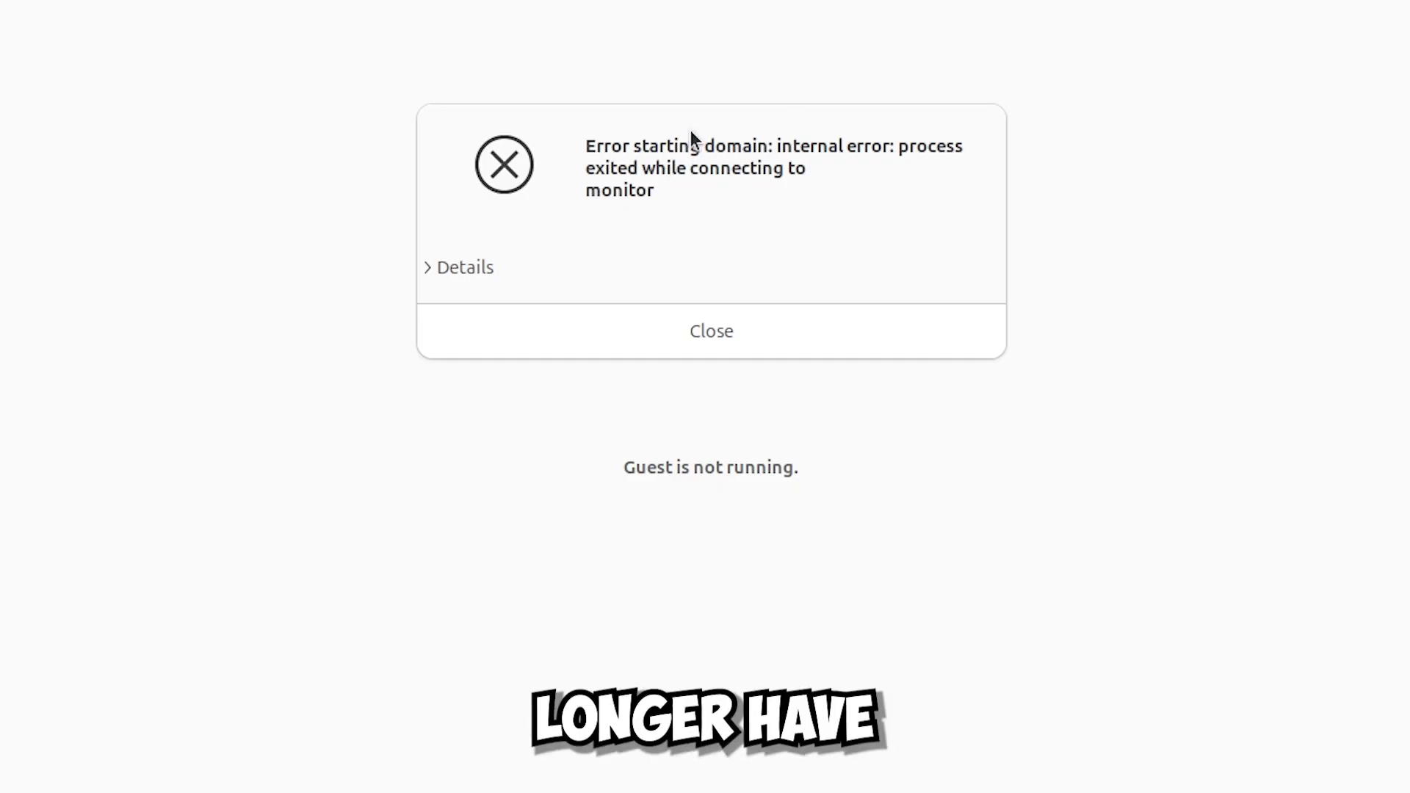
{"action": "left_click", "coordinate": [459, 264]}
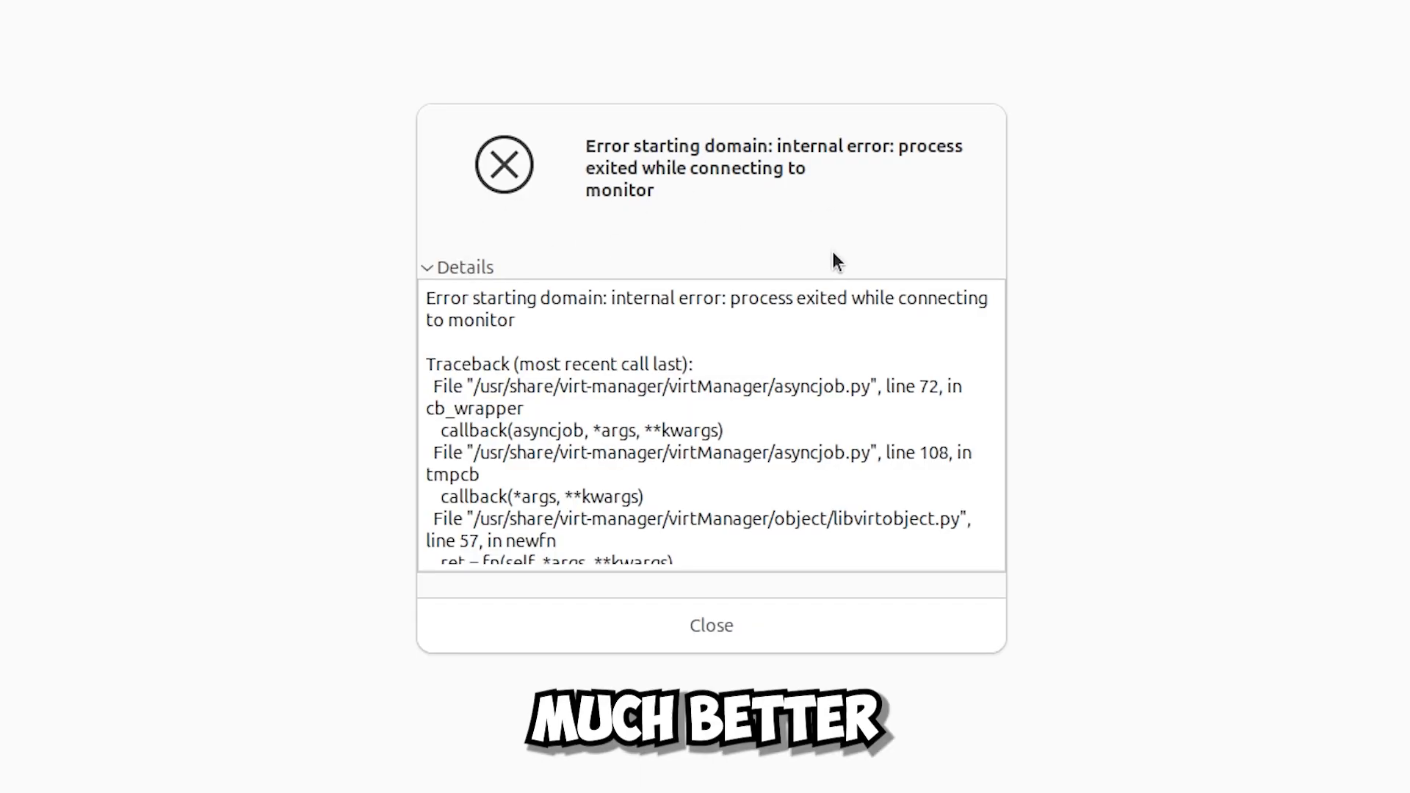
{"action": "scroll", "coordinate": [835, 345], "scroll_direction": "down", "scroll_amount": 5}
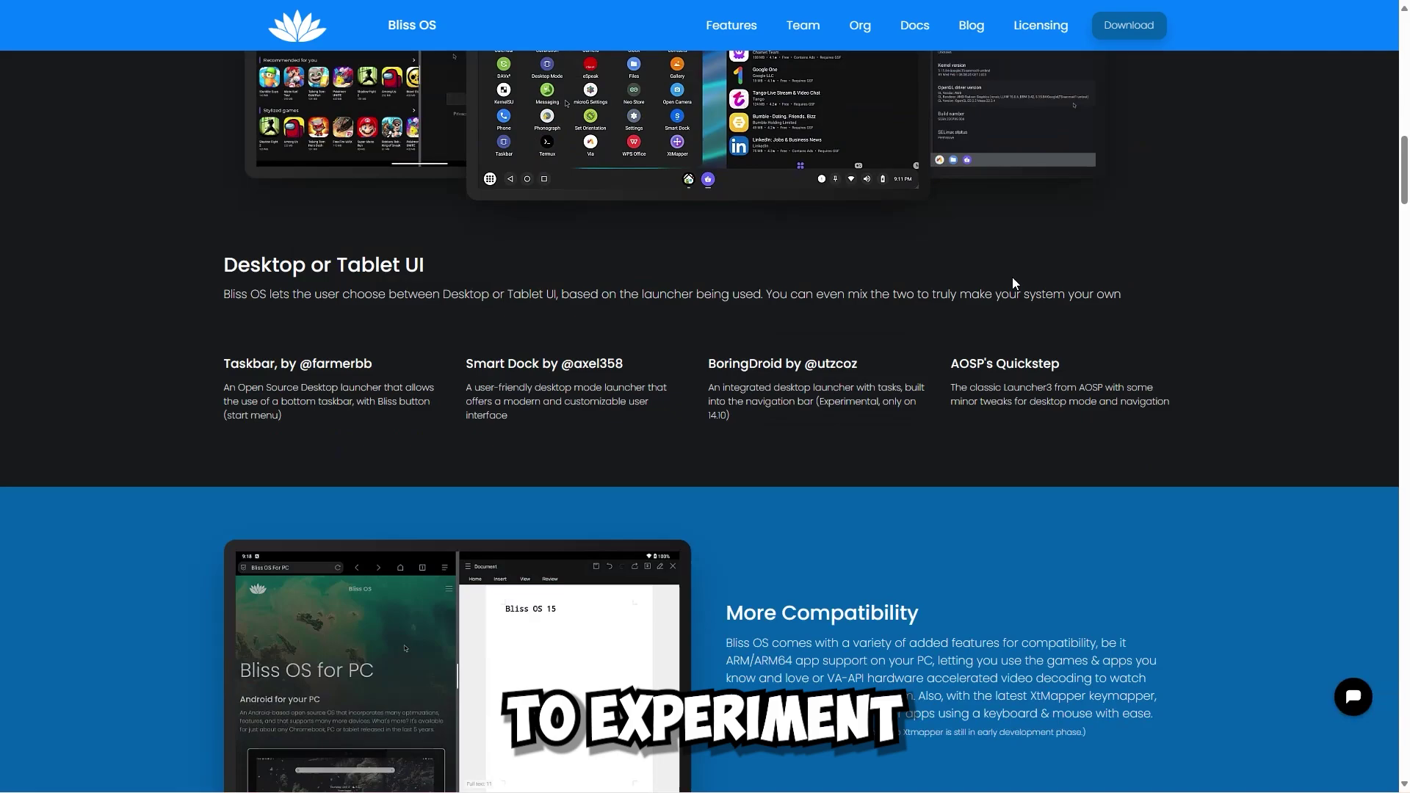
{"action": "scroll", "coordinate": [1012, 276], "scroll_direction": "down", "scroll_amount": 6}
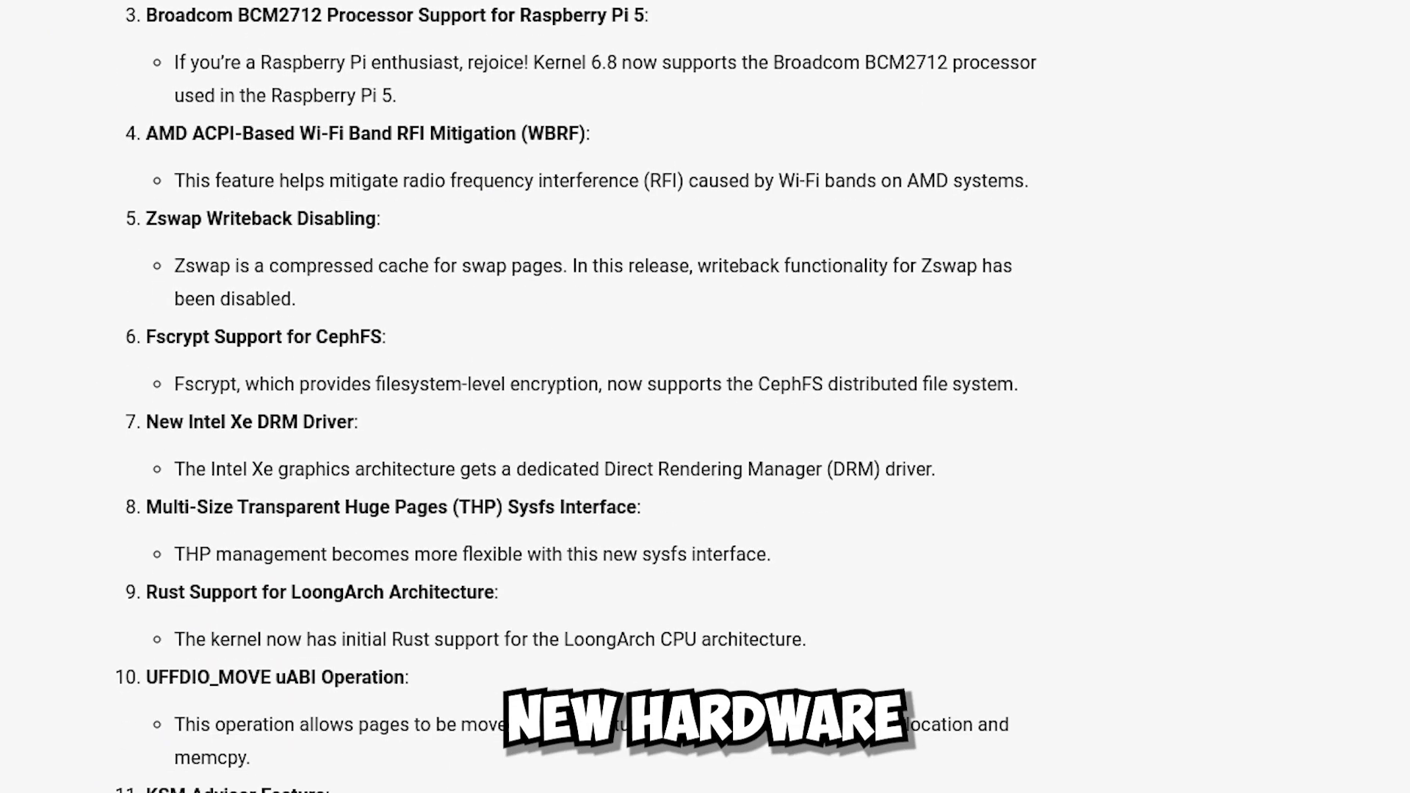
Scroll the Bliss OS site, then the Copilot kernel 6.8 answer to the Intel and NVIDIA section.
{"action": "scroll", "coordinate": [577, 396], "scroll_direction": "down", "scroll_amount": 5}
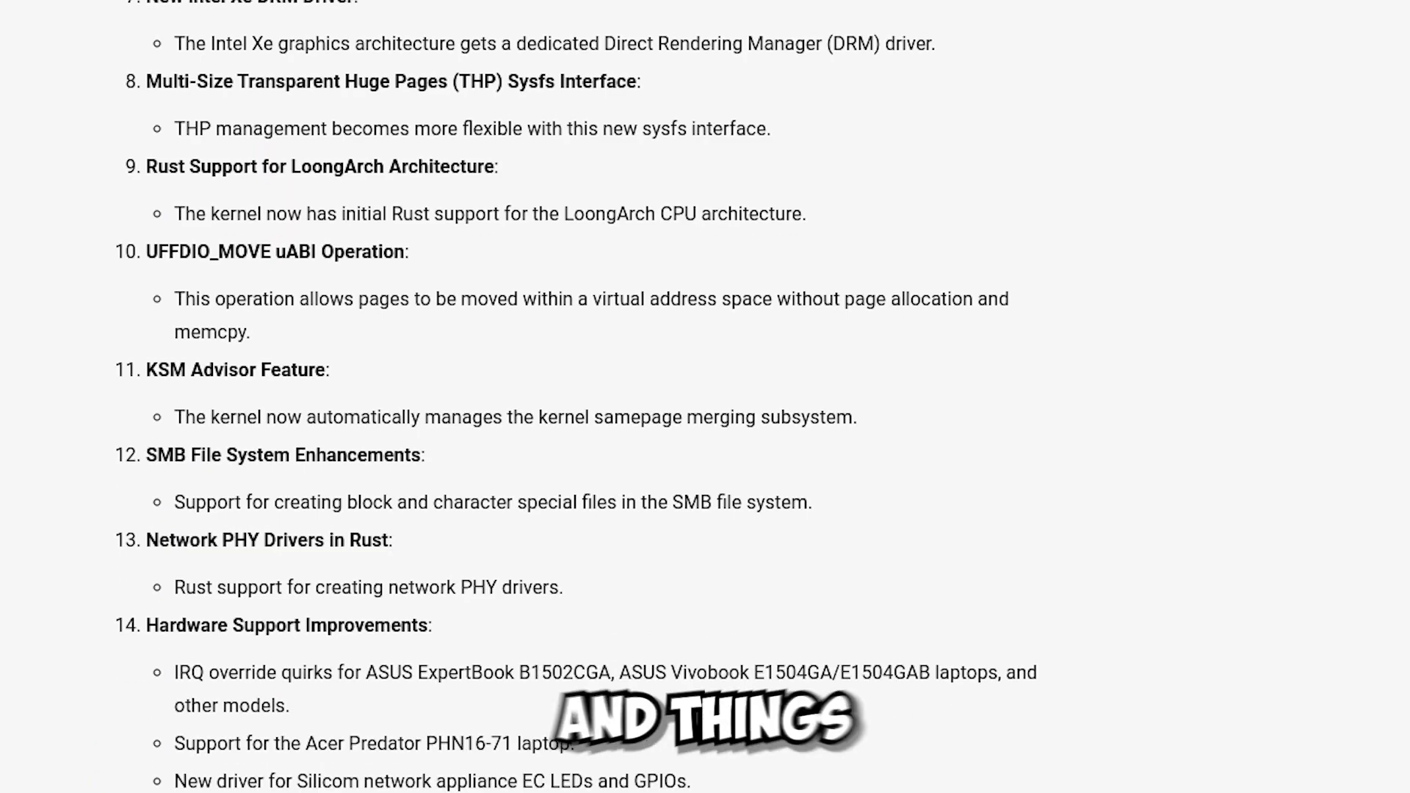
{"action": "scroll", "coordinate": [576, 396], "scroll_direction": "down", "scroll_amount": 7}
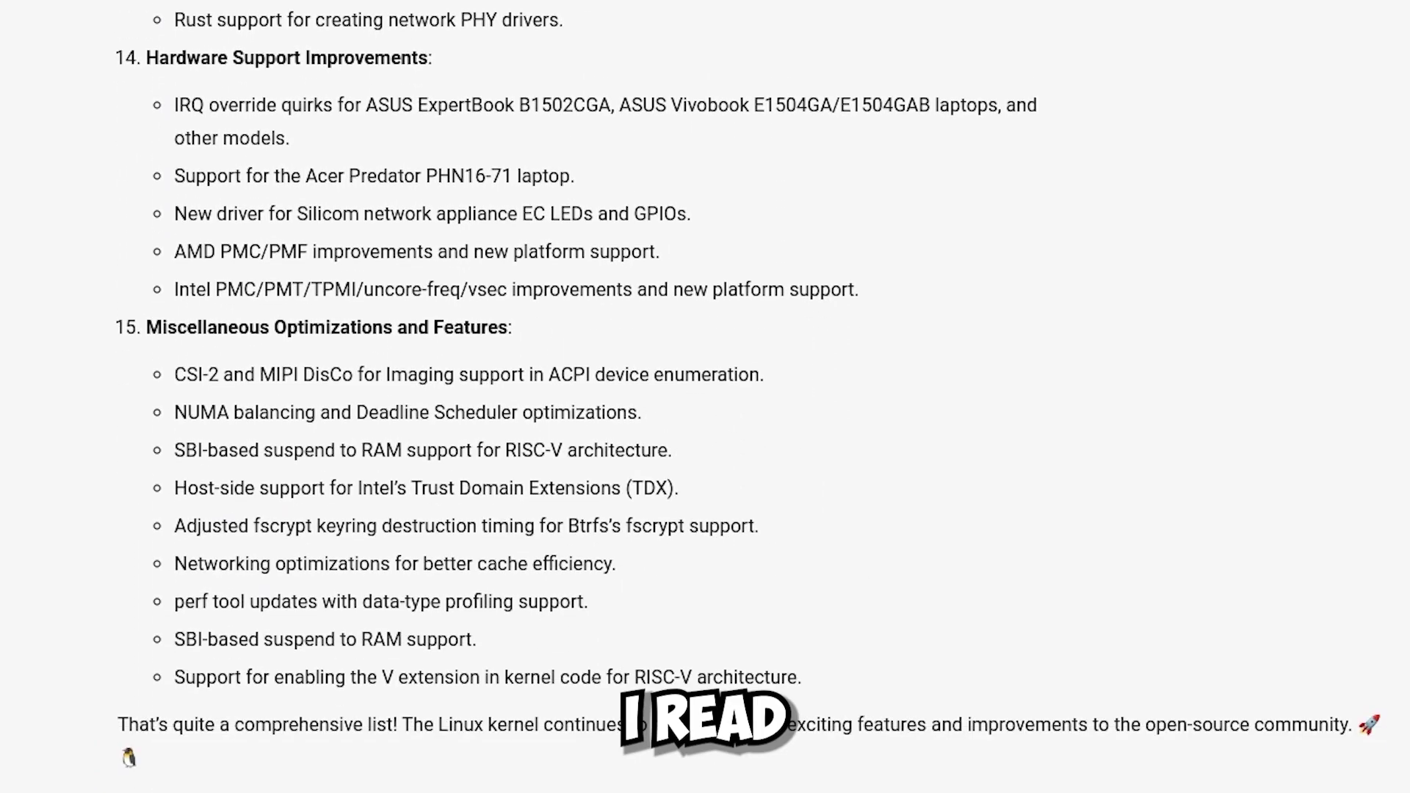
{"action": "scroll", "coordinate": [576, 397], "scroll_direction": "down", "scroll_amount": 10}
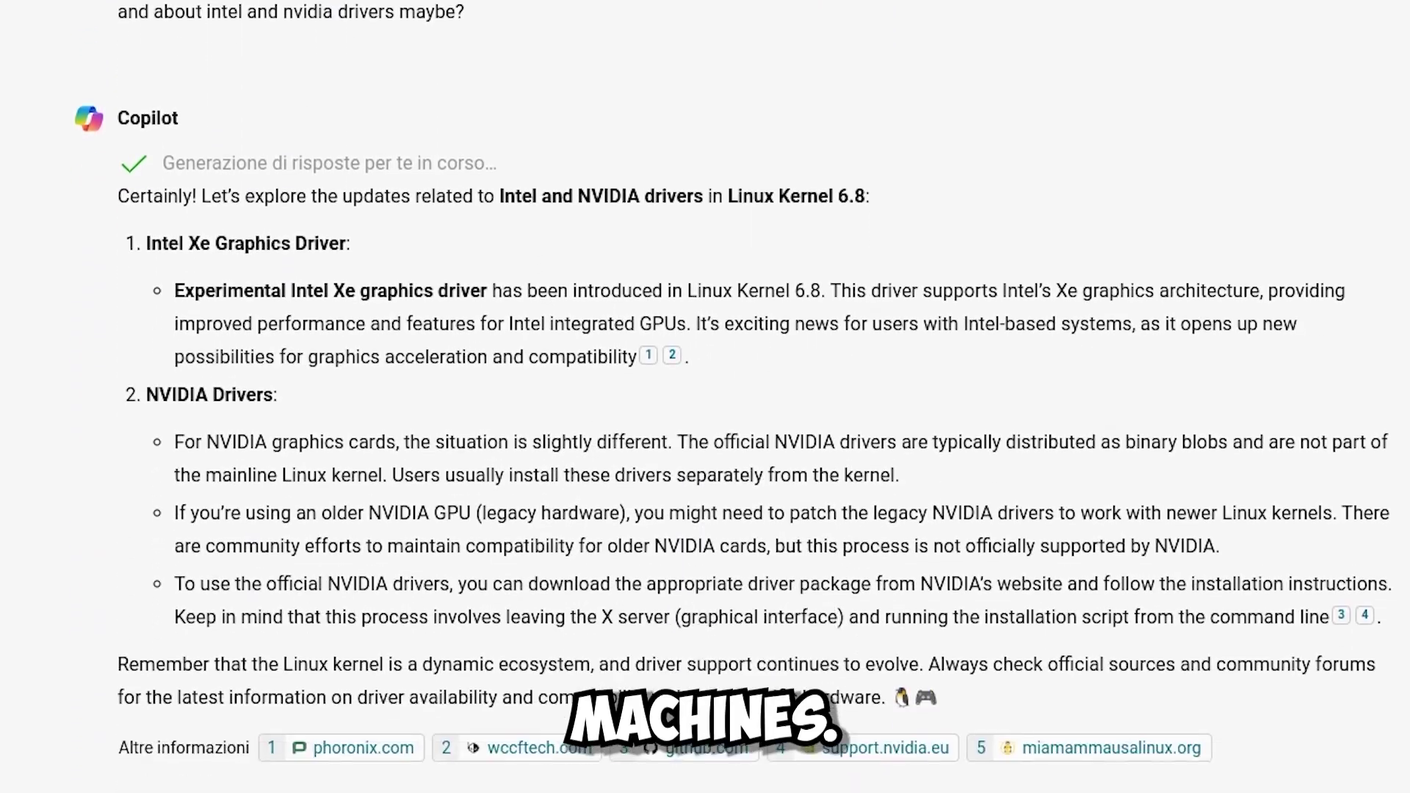
{"action": "scroll", "coordinate": [705, 396], "scroll_direction": "down", "scroll_amount": 2}
{"action": "scroll", "coordinate": [705, 396], "scroll_direction": "up", "scroll_amount": 4}
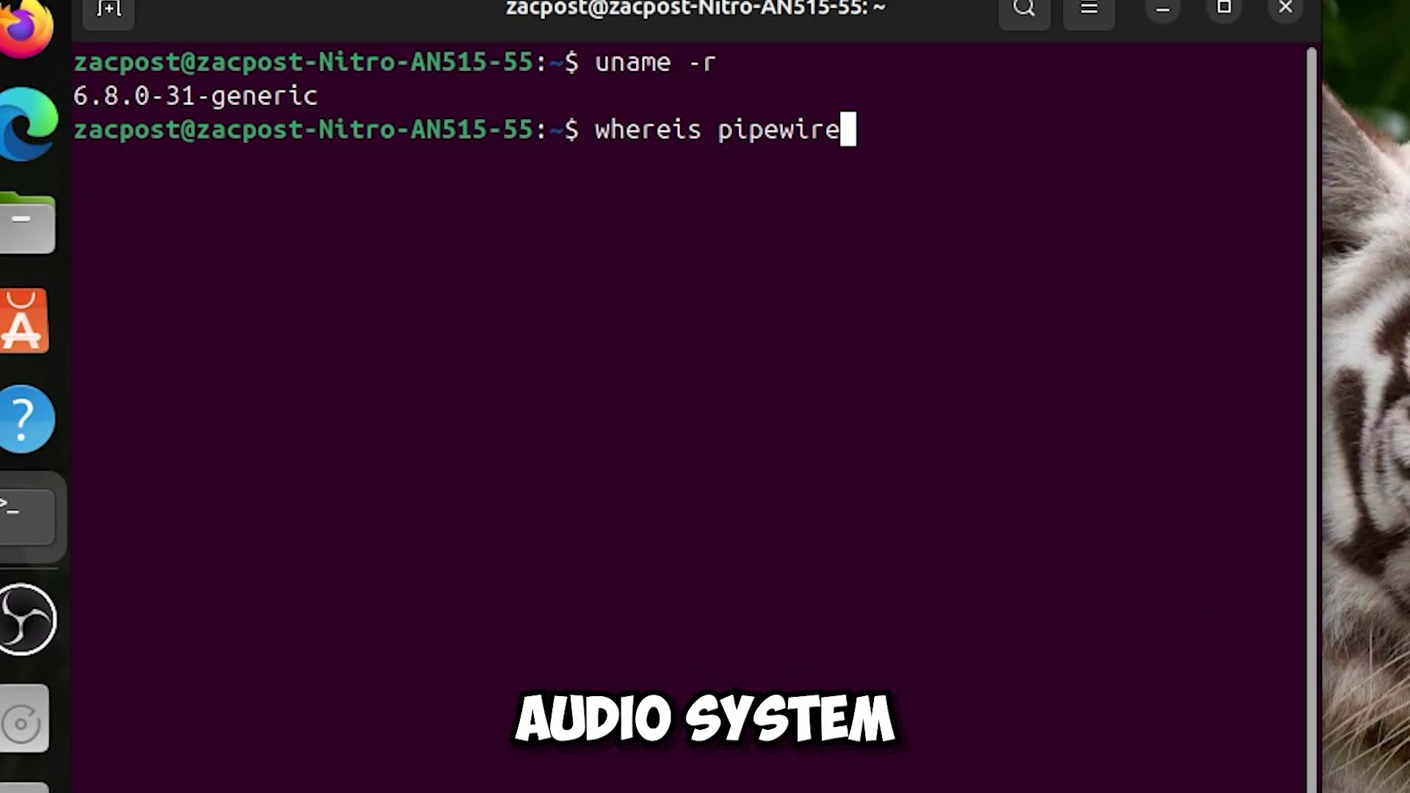
Run whereis for pipewire and pulseaudio, then open VMware's VM menu.
{"action": "key", "text": "Return"}
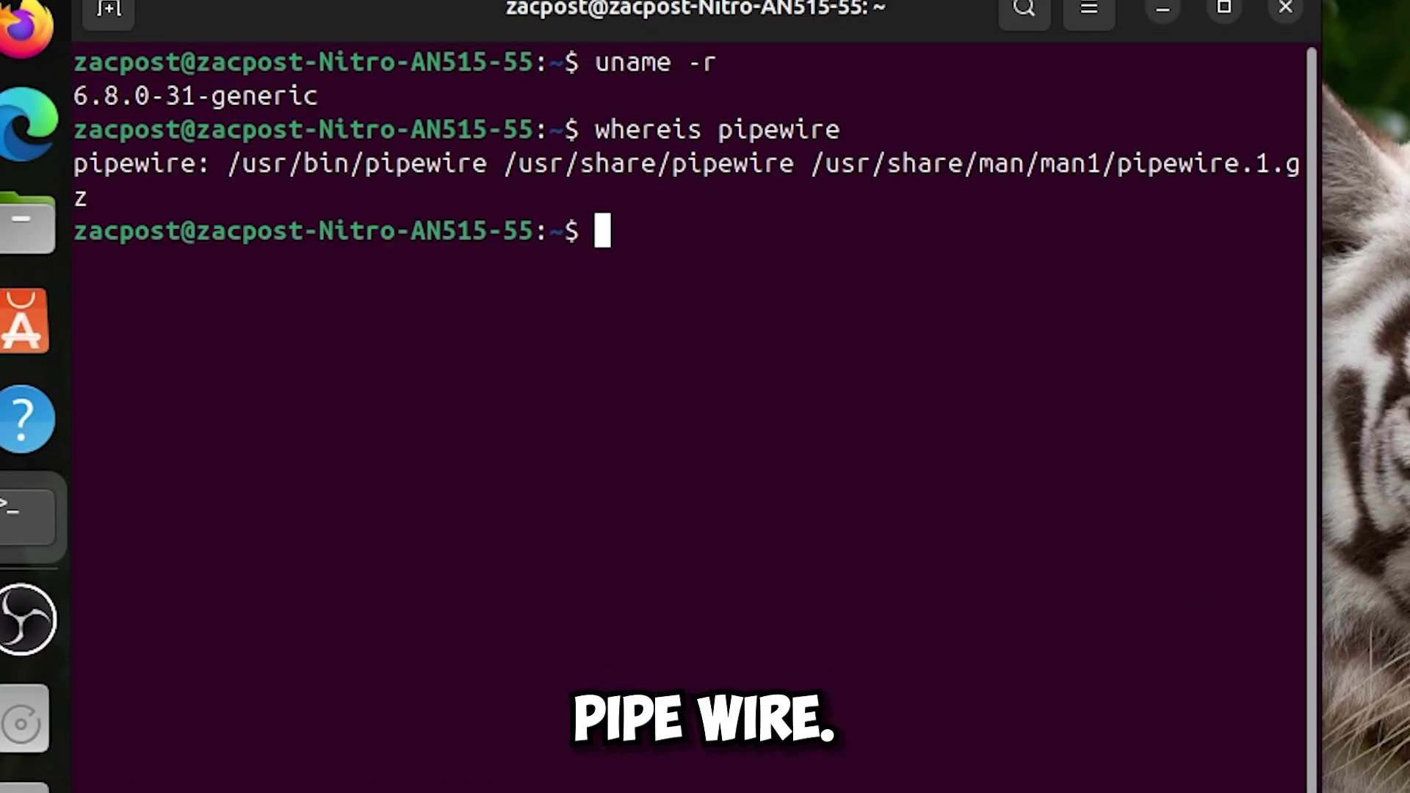
{"action": "type", "text": "whereis pulseau"}
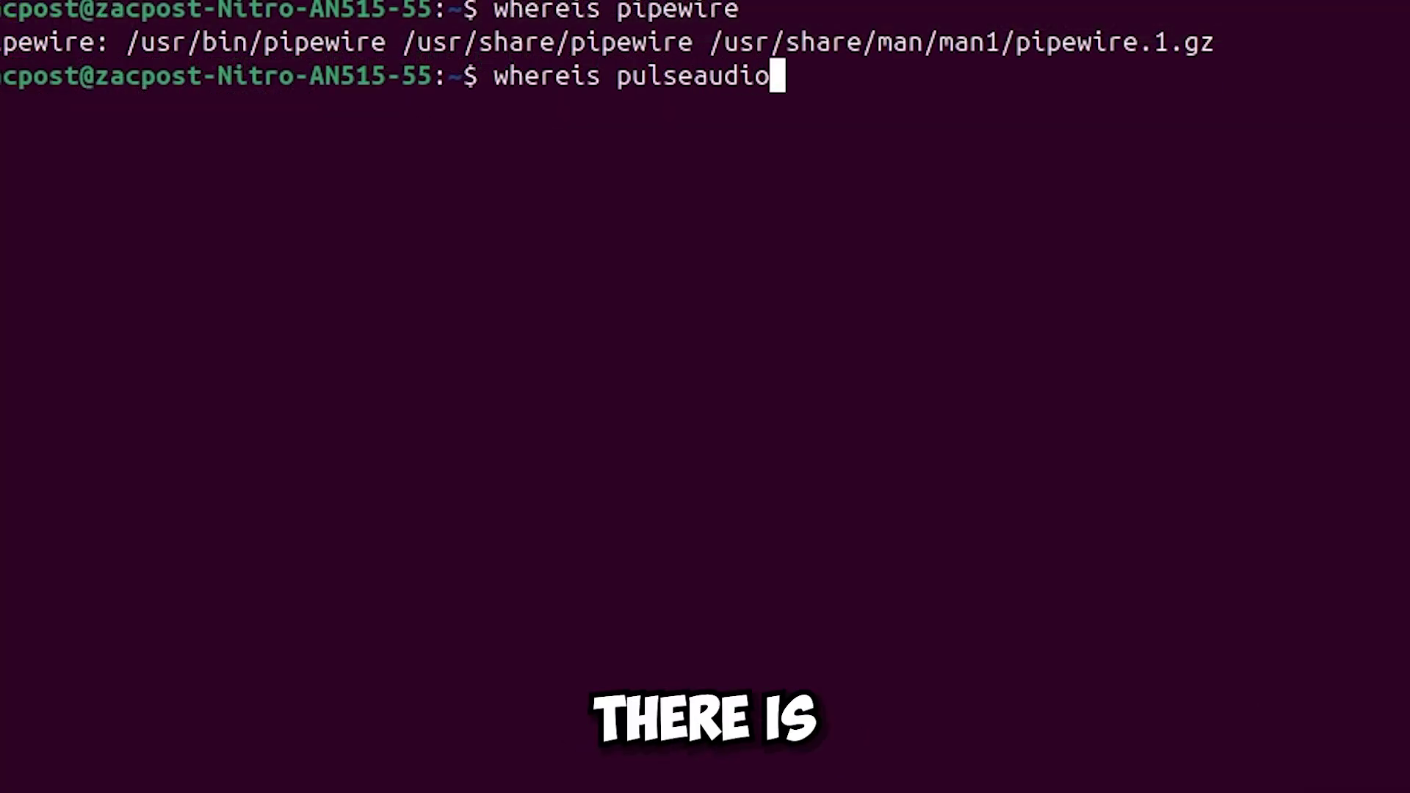
{"action": "type", "text": "dio"}
{"action": "key", "text": "Return"}
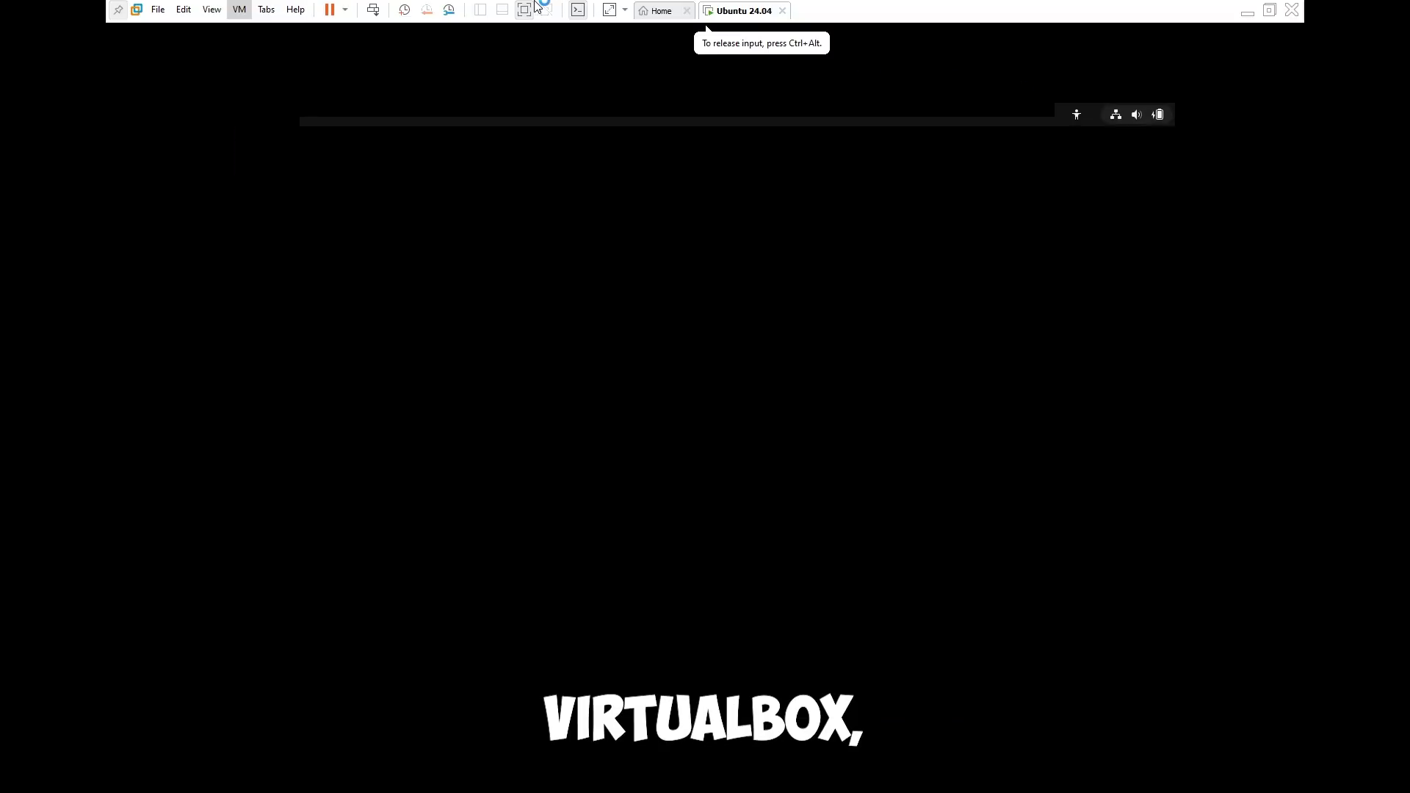
{"action": "left_click", "coordinate": [239, 8]}
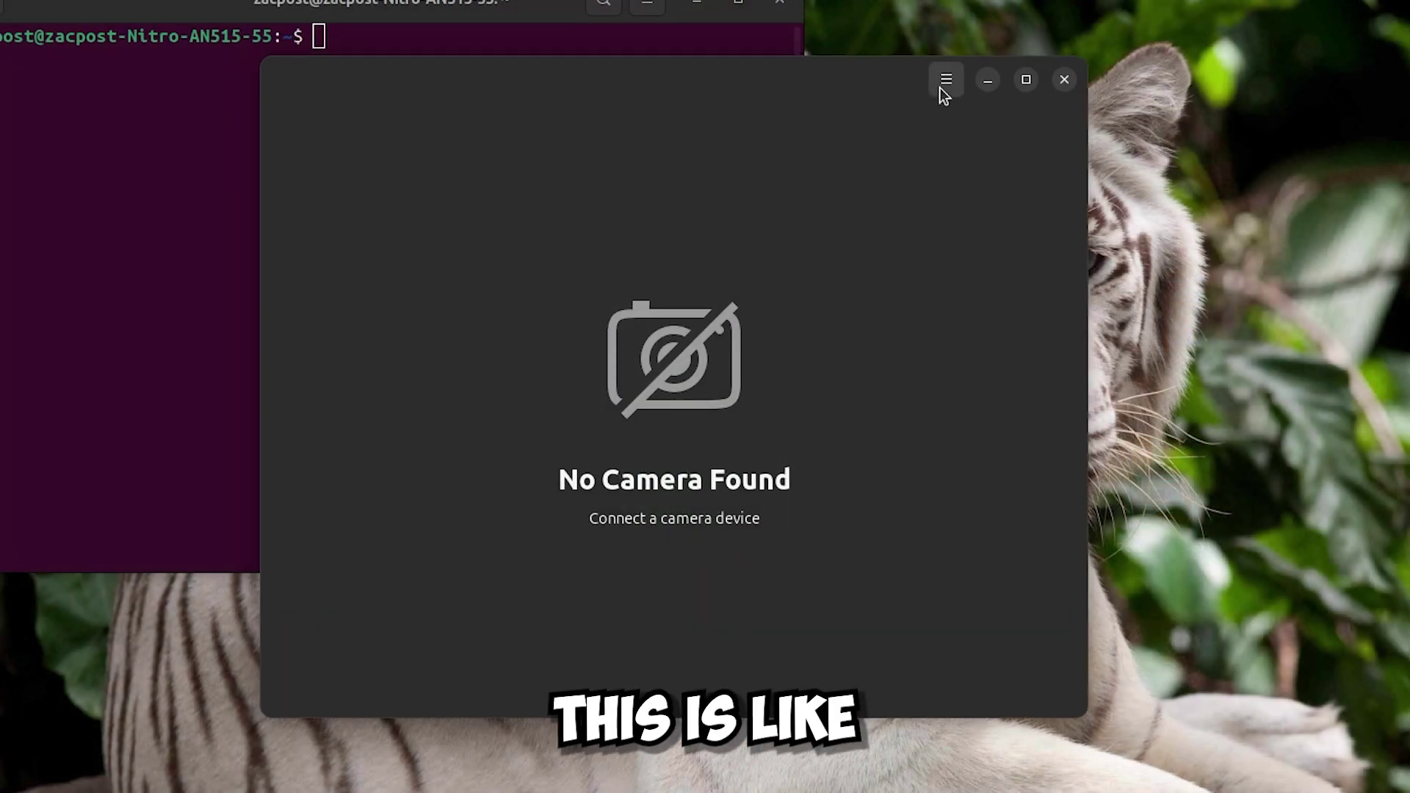
Open the Camera preferences from the main menu, then close them.
{"action": "left_click", "coordinate": [943, 86]}
{"action": "left_click", "coordinate": [911, 144]}
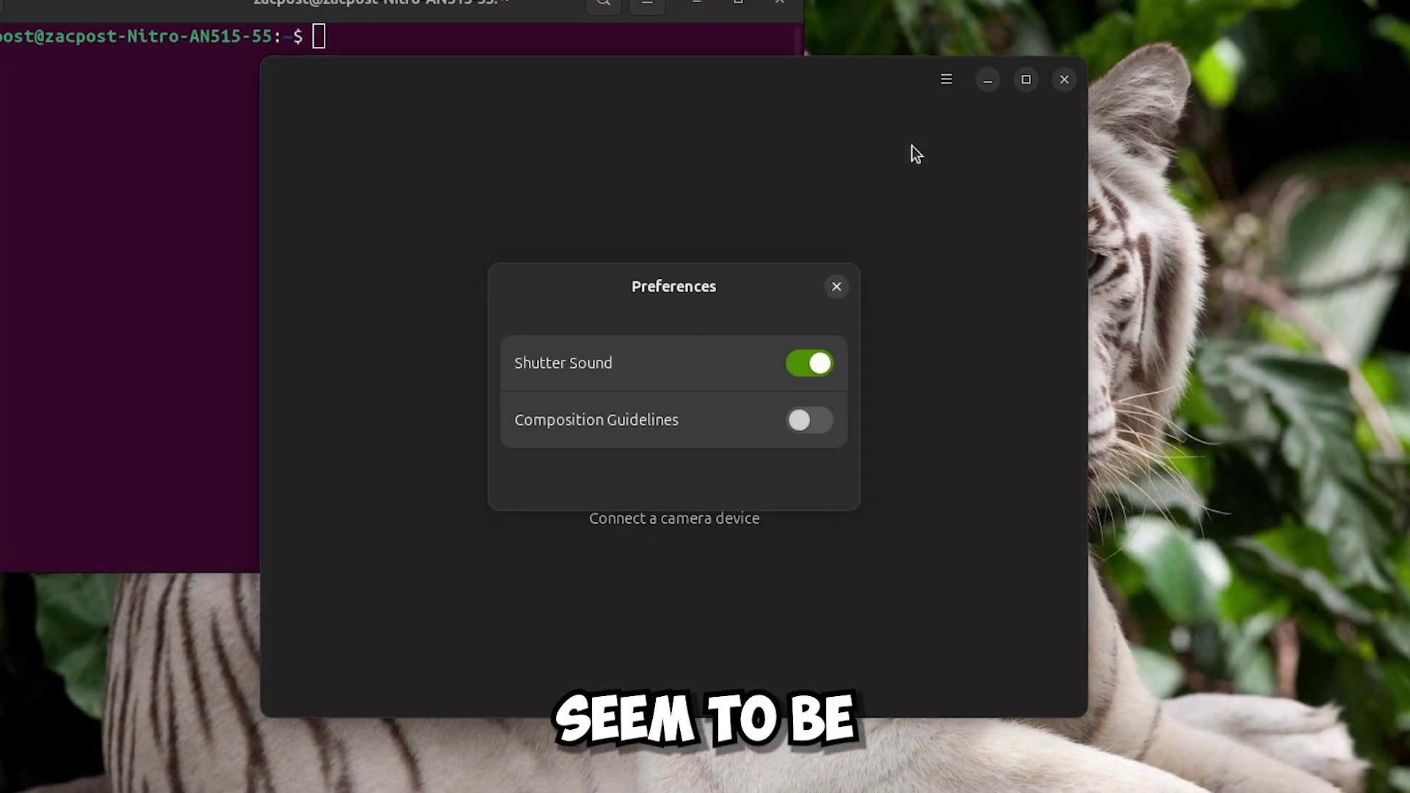
{"action": "left_click", "coordinate": [834, 286]}
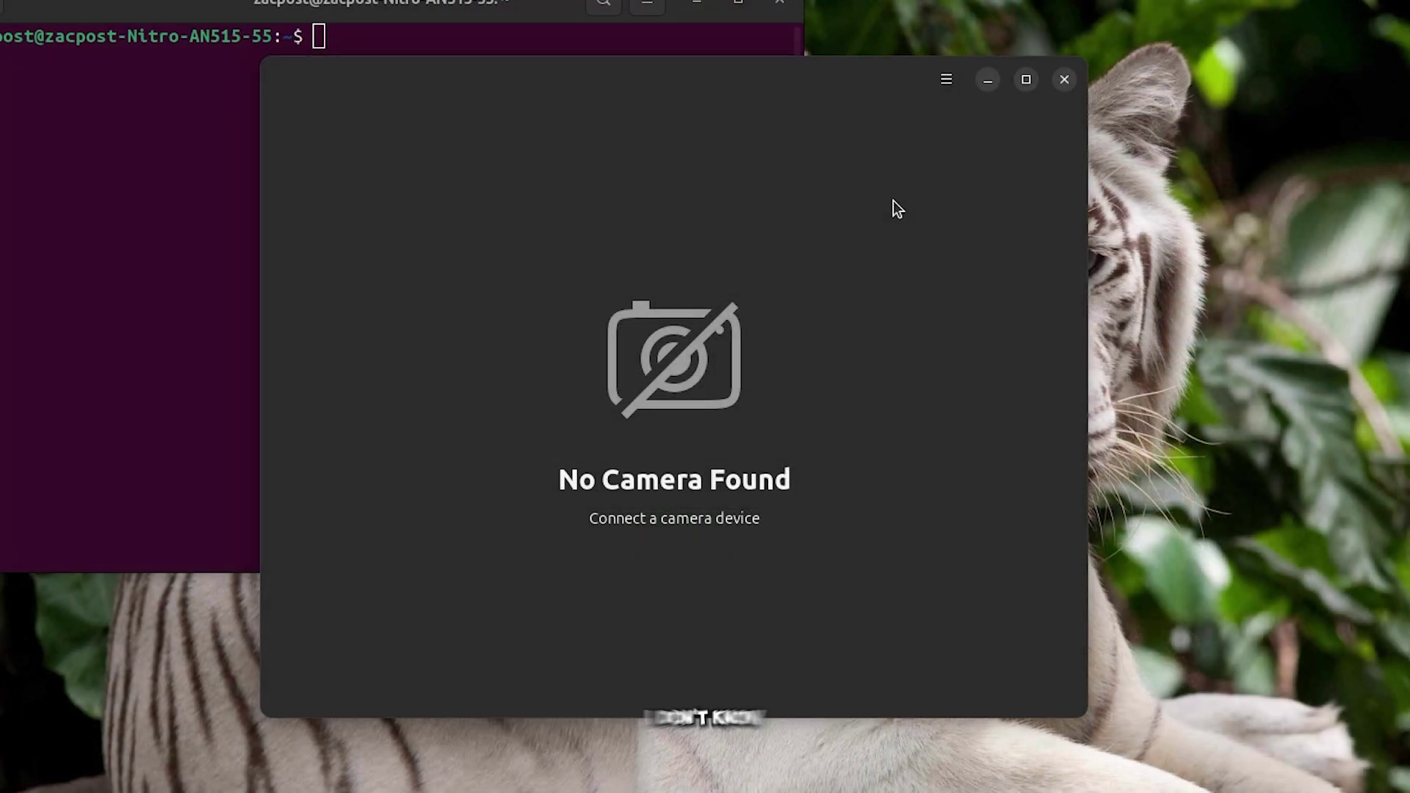
View Camera's keyboard shortcuts, then its About Camera information.
{"action": "left_click", "coordinate": [938, 87]}
{"action": "left_click", "coordinate": [933, 173]}
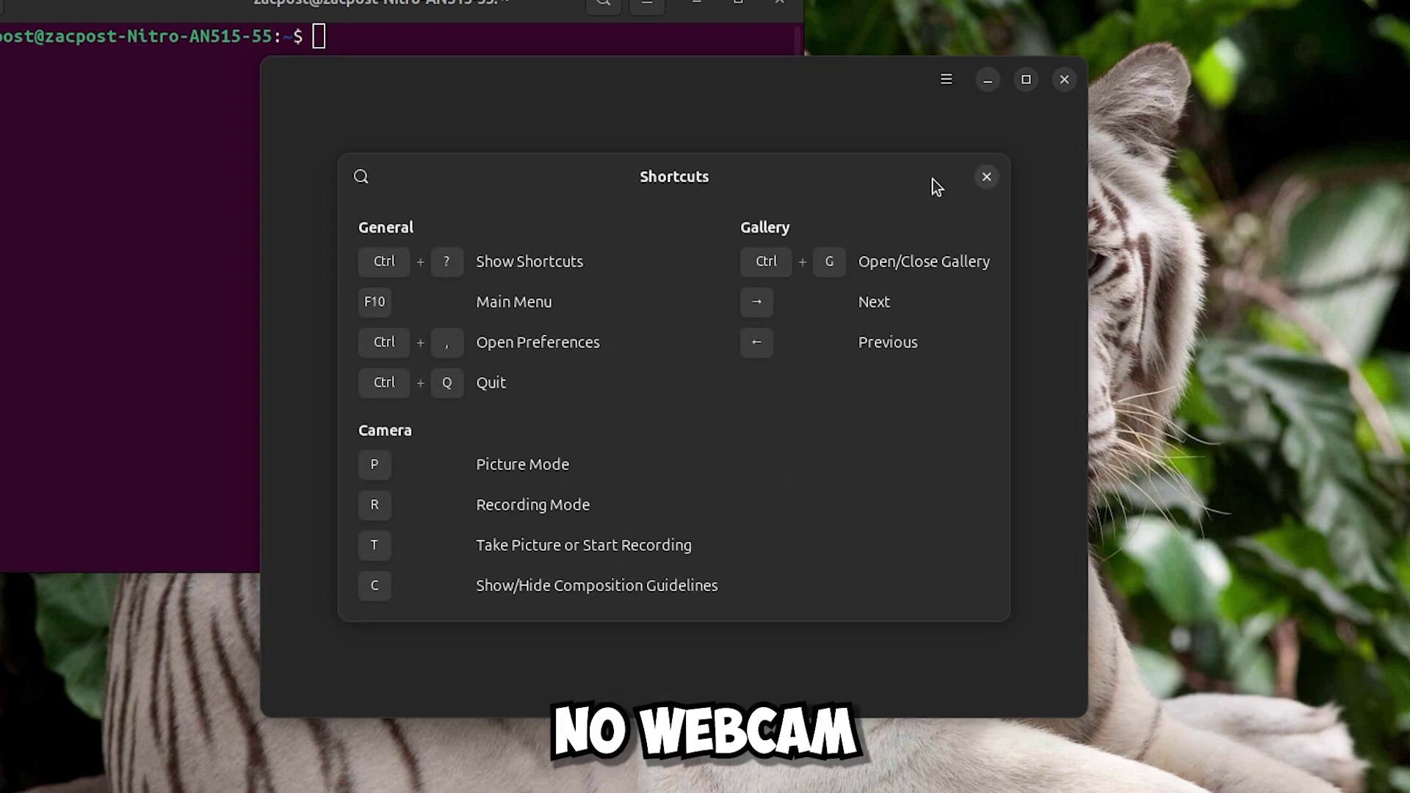
{"action": "left_click", "coordinate": [986, 177]}
{"action": "left_click", "coordinate": [945, 79]}
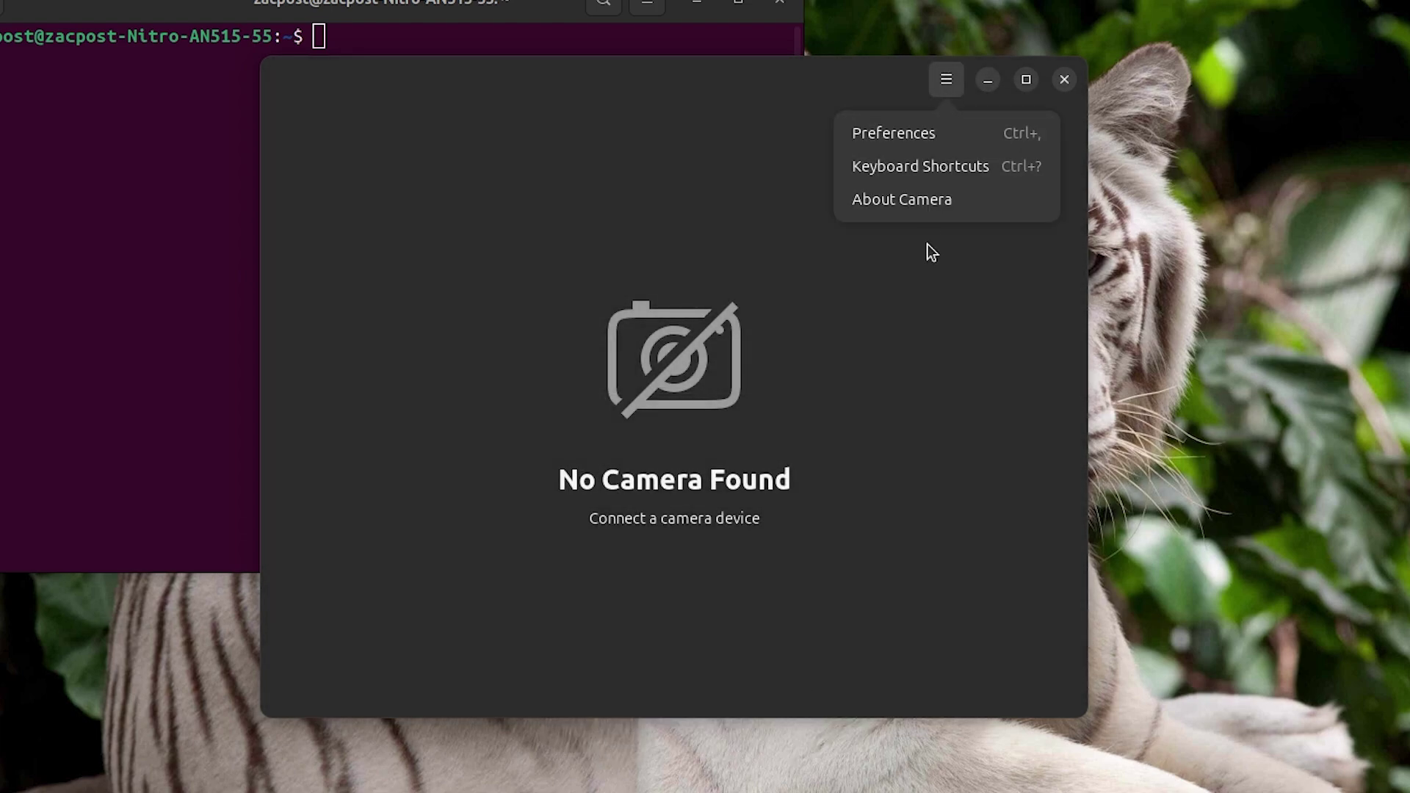
{"action": "left_click", "coordinate": [928, 205]}
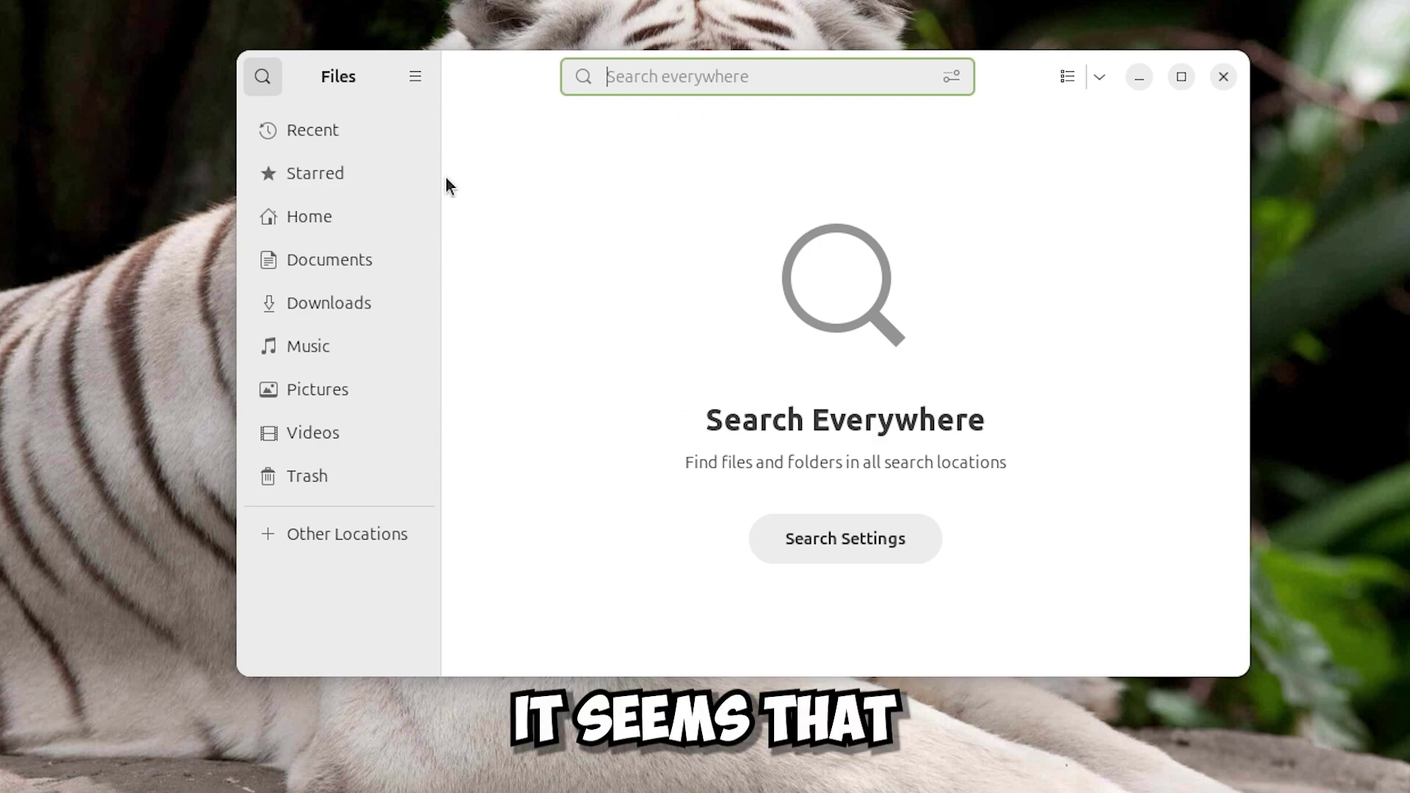
Search Files for 'video' and clear it, tile Files and Firefox side by side, then close both.
{"action": "type", "text": "video"}
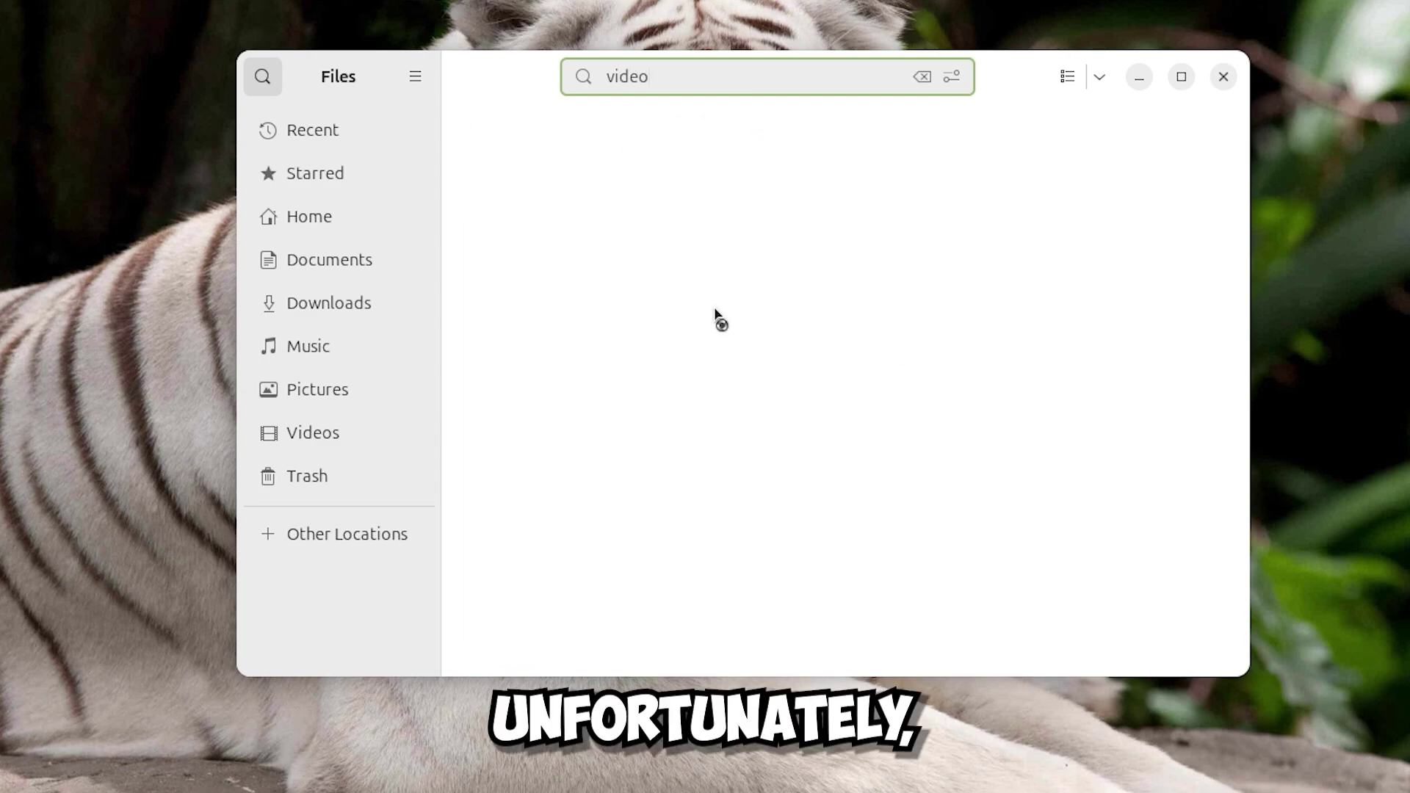
{"action": "key", "text": "BackSpace"}
{"action": "key", "text": "BackSpace"}
{"action": "key", "text": "BackSpace"}
{"action": "key", "text": "BackSpace"}
{"action": "key", "text": "BackSpace"}
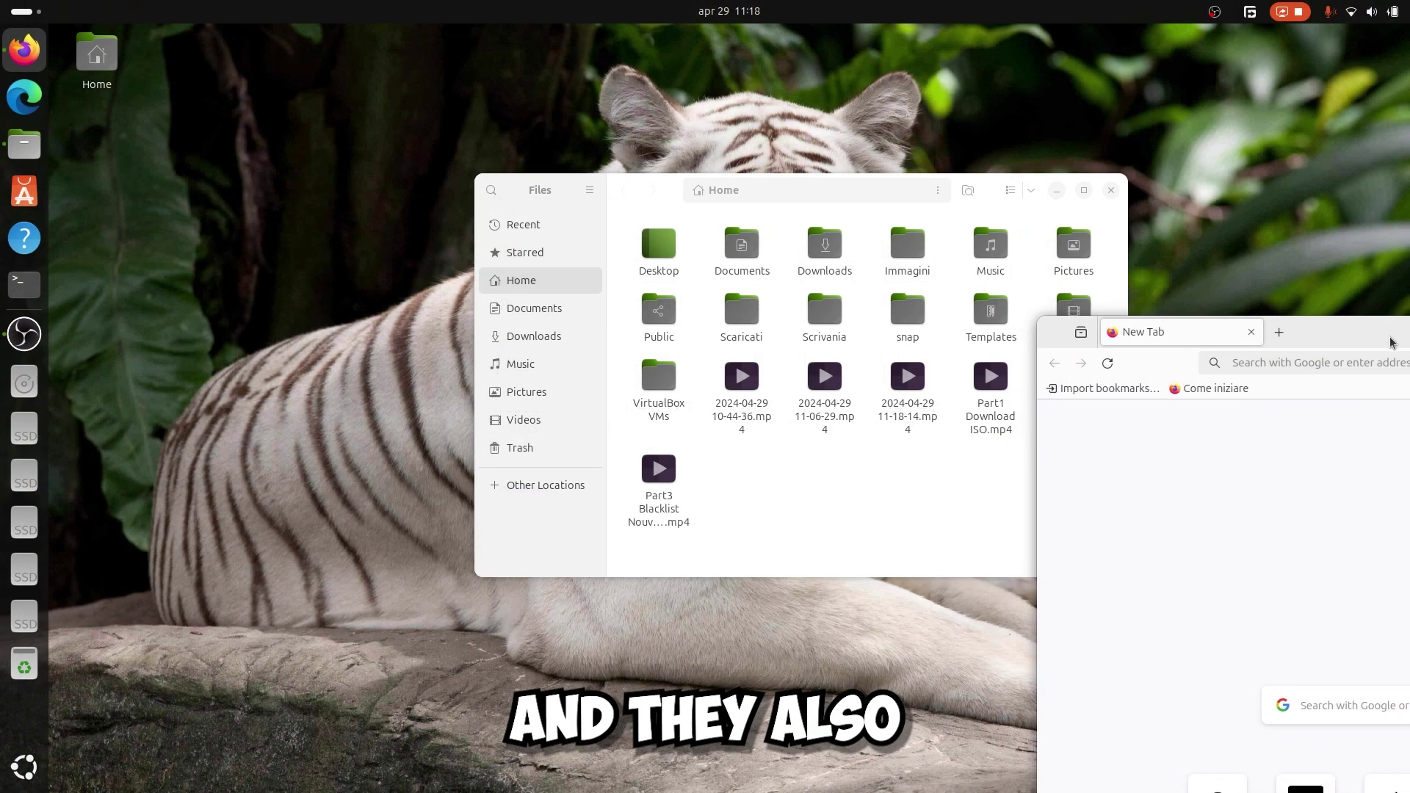
{"action": "key", "text": "super+Right"}
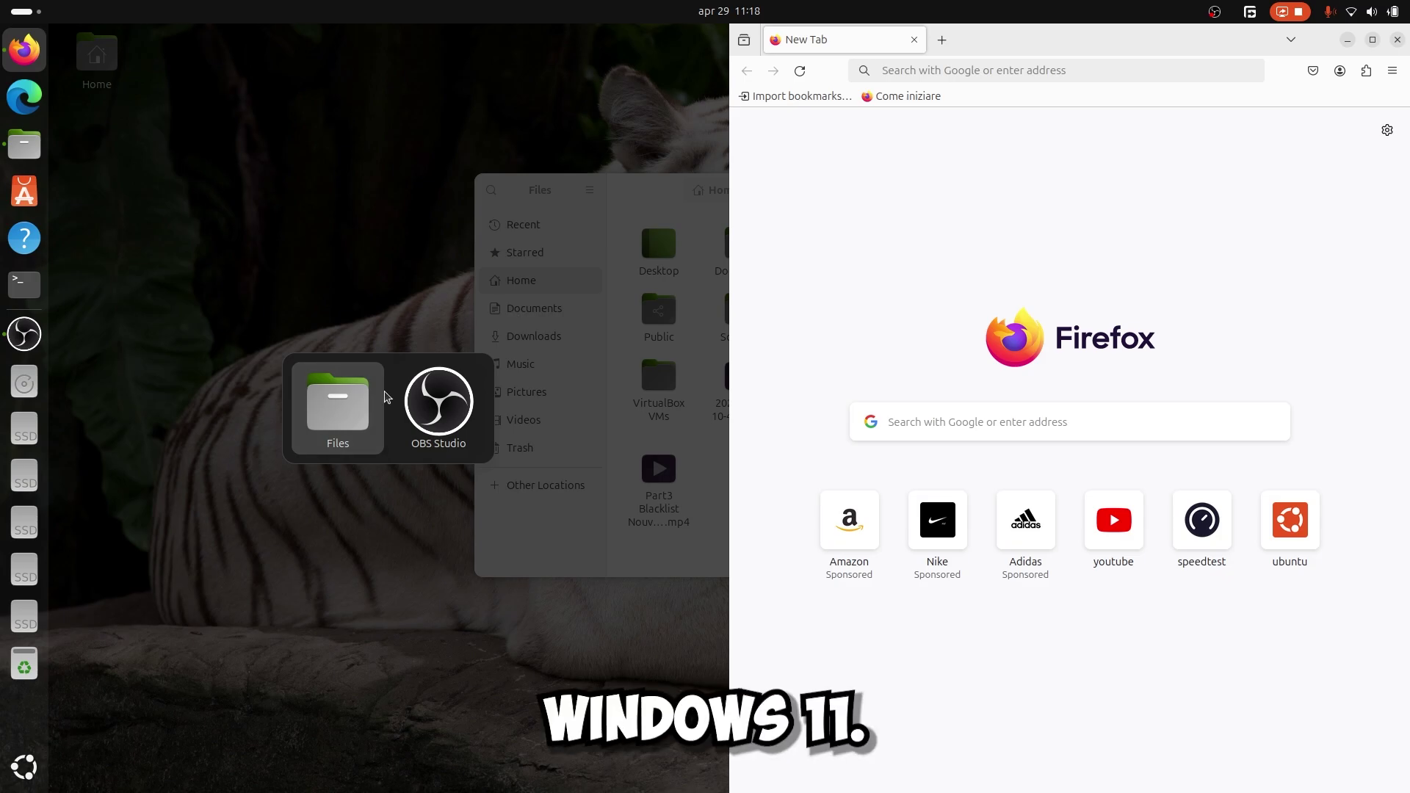
{"action": "left_click", "coordinate": [348, 411]}
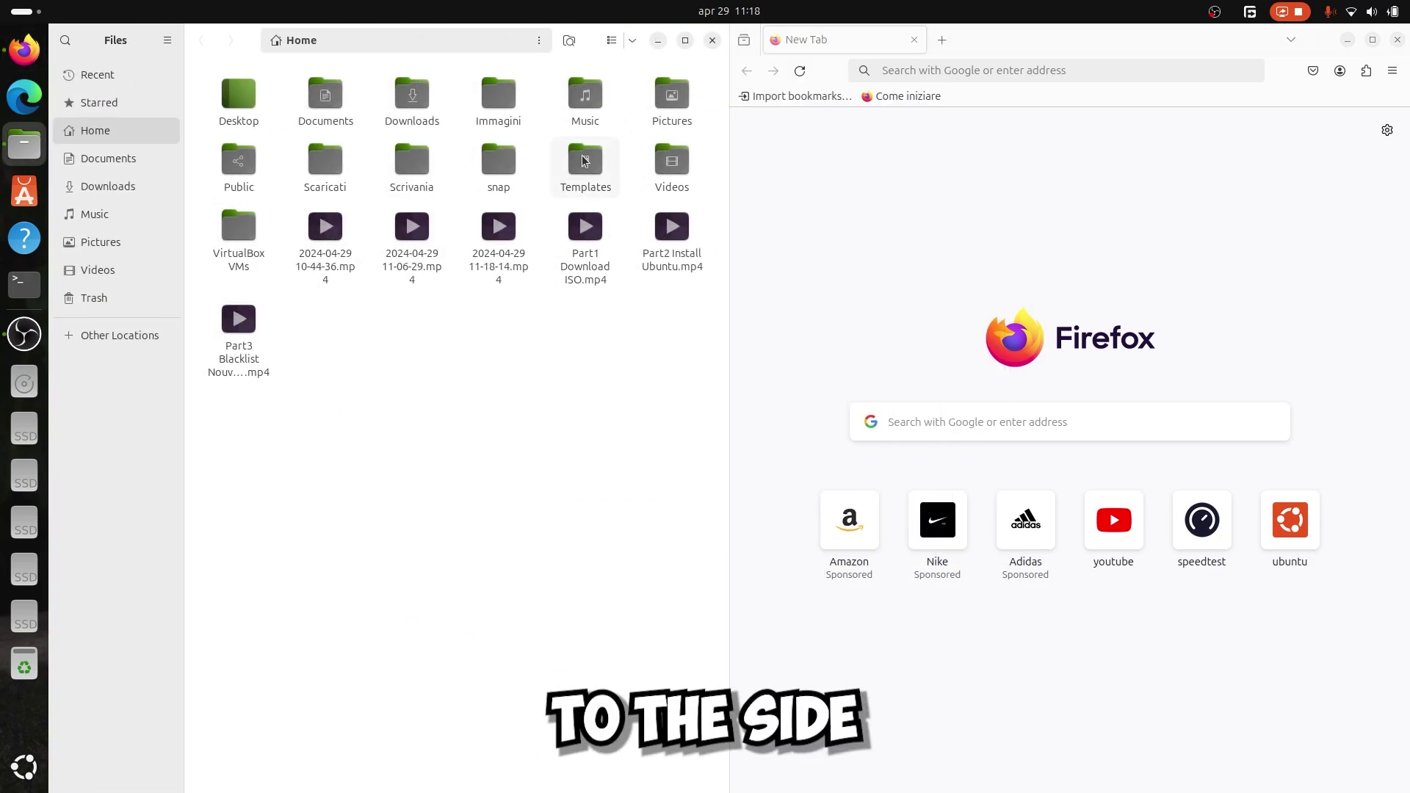
{"action": "left_click", "coordinate": [712, 40]}
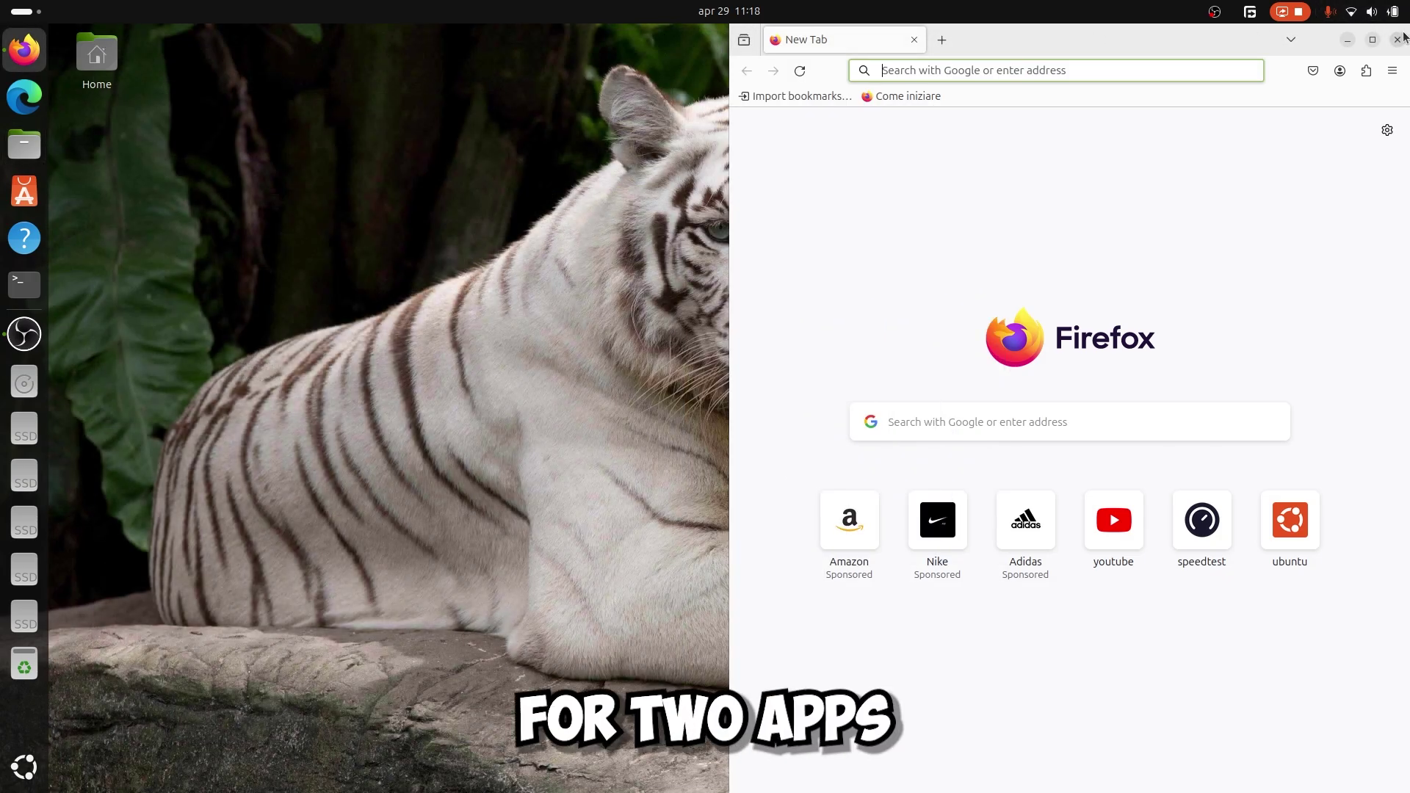
{"action": "left_click", "coordinate": [1398, 39]}
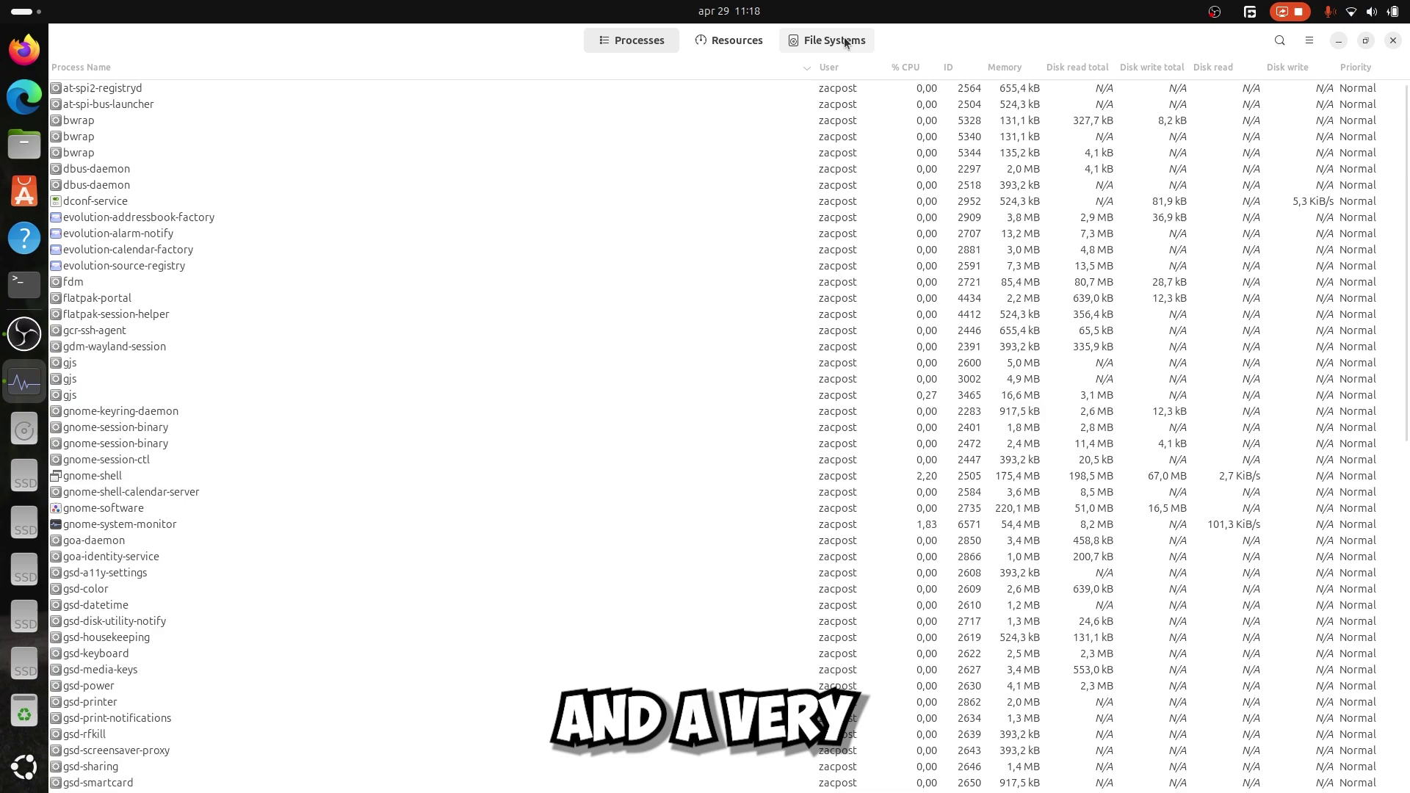
Show the File Systems disk usage, then the Resources CPU, memory, network and disk graphs.
{"action": "left_click", "coordinate": [843, 42]}
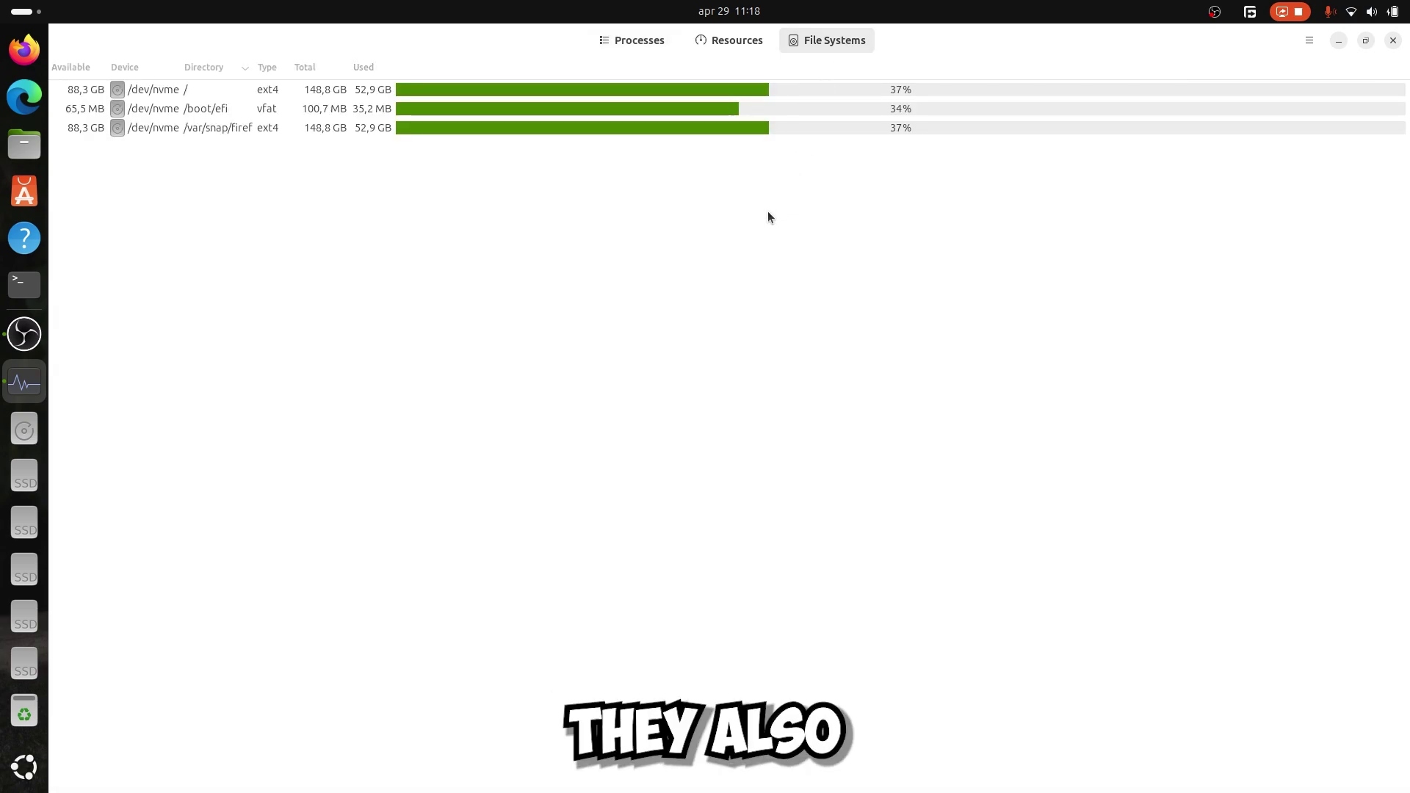
{"action": "left_click", "coordinate": [717, 42]}
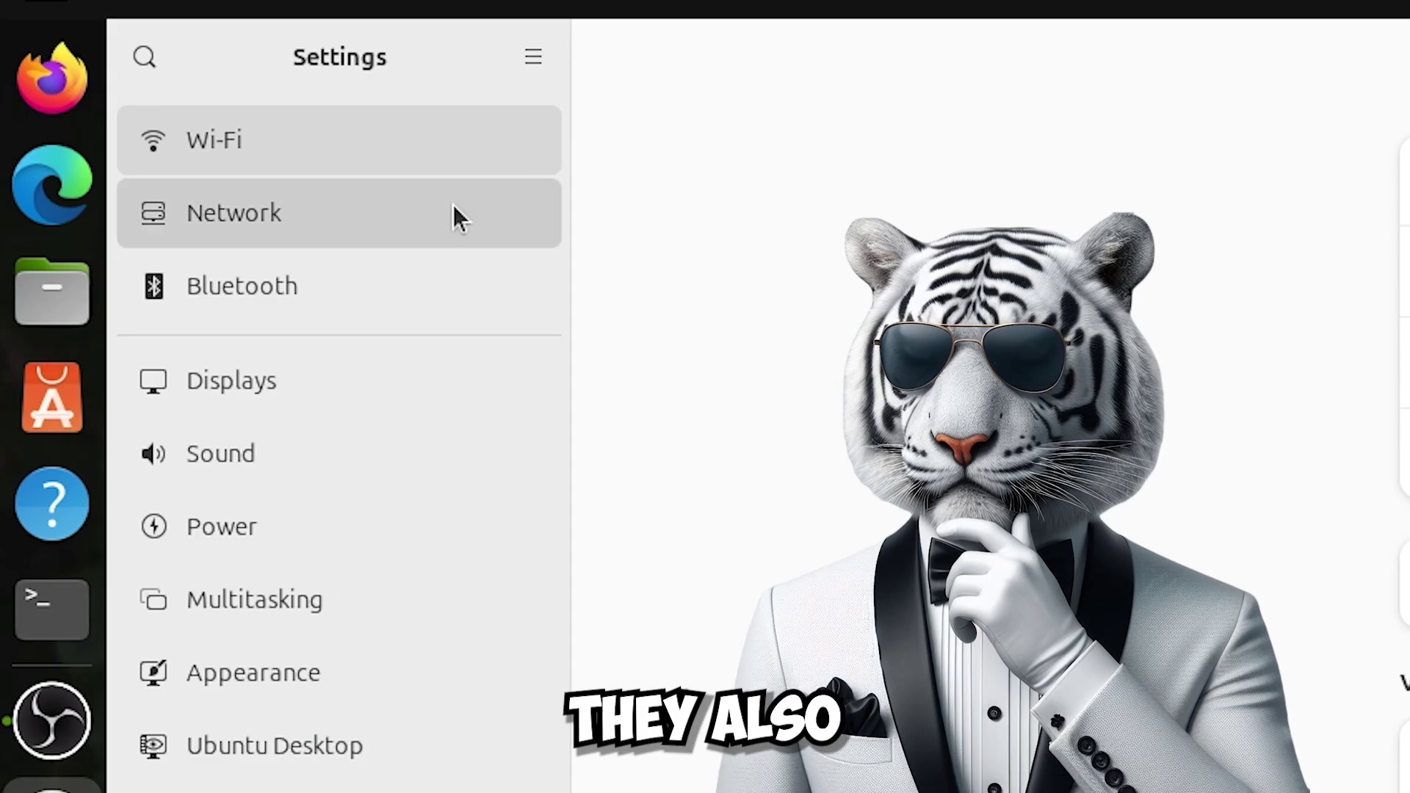
Look through the Network, Bluetooth and Displays settings pages.
{"action": "left_click", "coordinate": [453, 213]}
{"action": "left_click", "coordinate": [474, 268]}
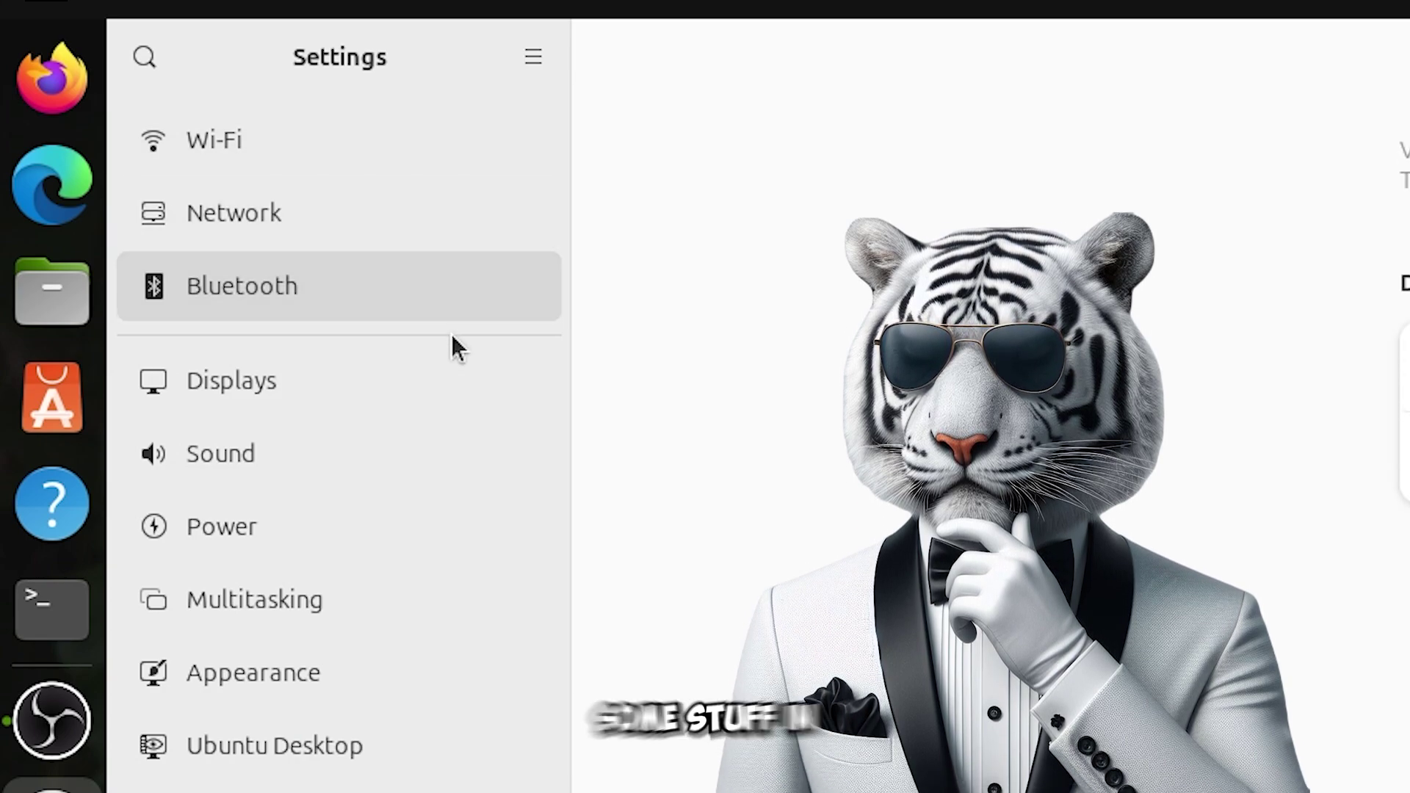
{"action": "left_click", "coordinate": [450, 360]}
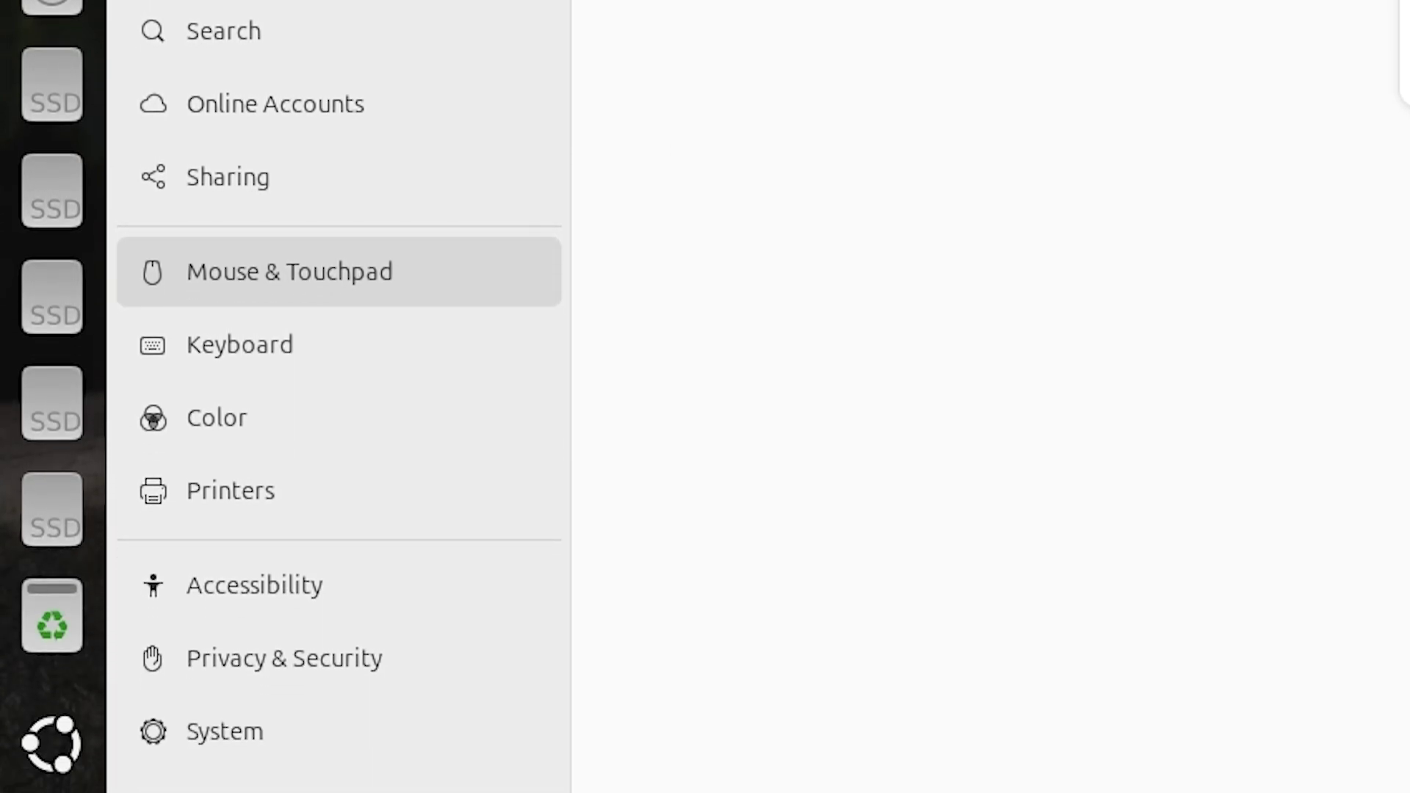
Review the Touchpad settings, then the Mouse settings.
{"action": "left_click", "coordinate": [901, 38]}
{"action": "scroll", "coordinate": [1062, 396], "scroll_direction": "down", "scroll_amount": 3}
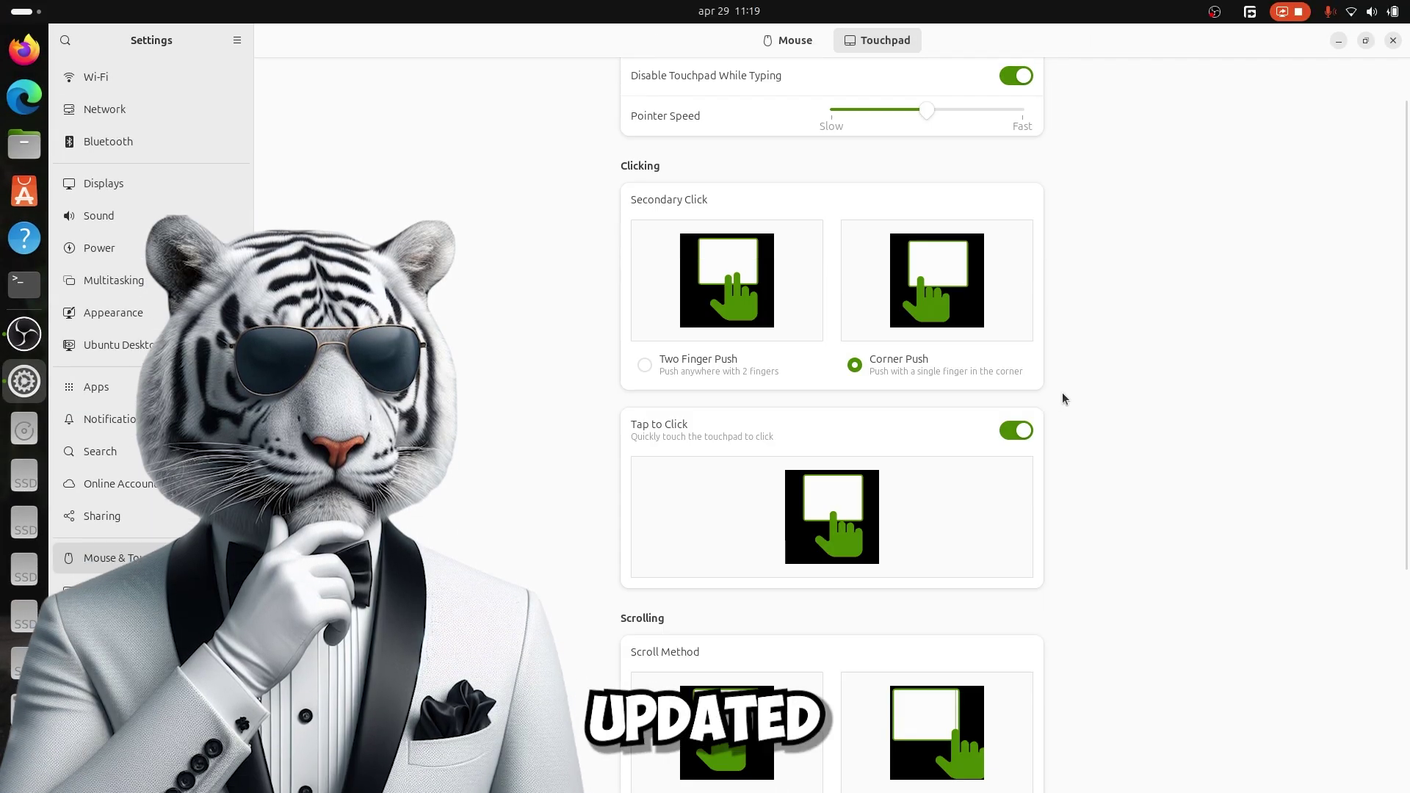
{"action": "scroll", "coordinate": [1062, 396], "scroll_direction": "down", "scroll_amount": 4}
{"action": "scroll", "coordinate": [1062, 397], "scroll_direction": "up", "scroll_amount": 5}
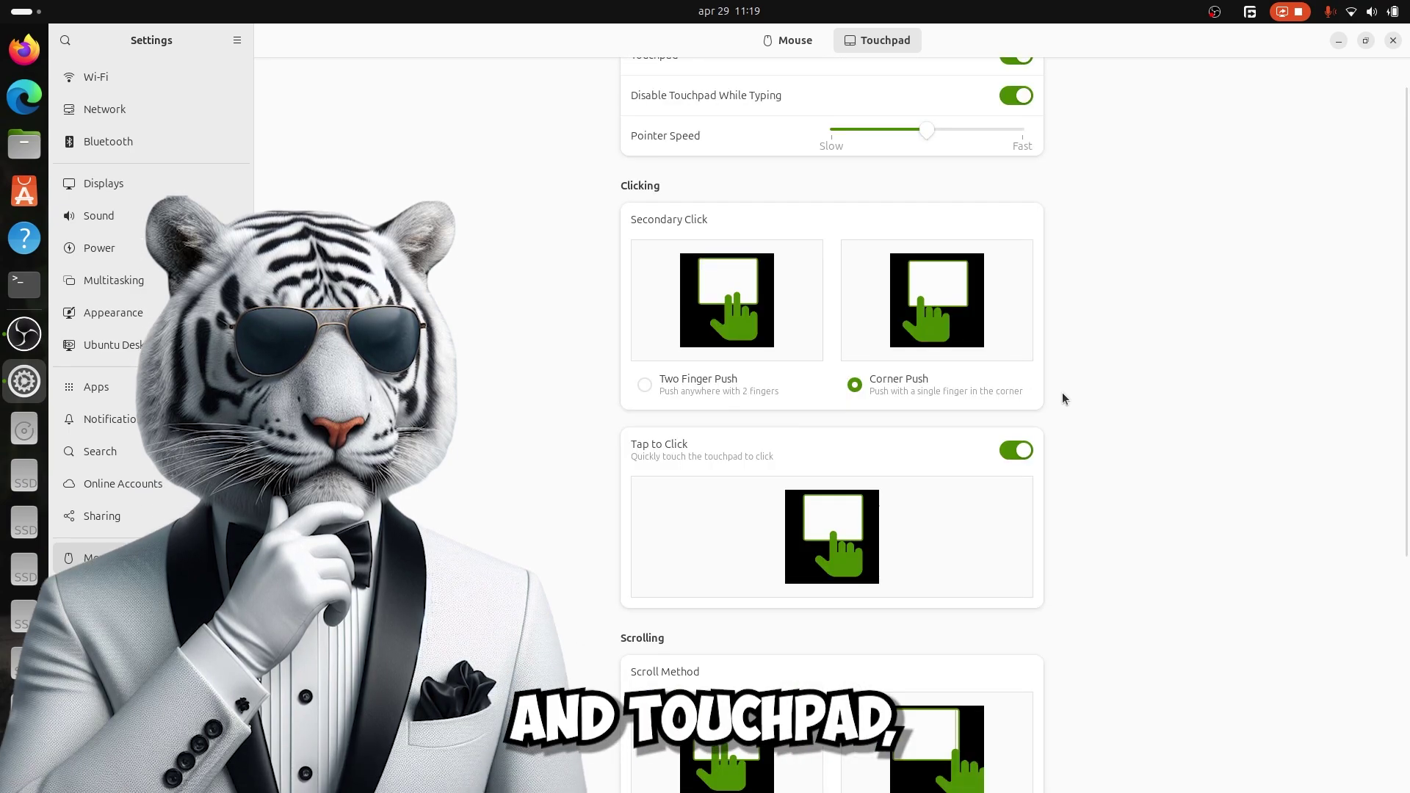
{"action": "scroll", "coordinate": [1061, 399], "scroll_direction": "up", "scroll_amount": 1}
{"action": "left_click", "coordinate": [787, 40]}
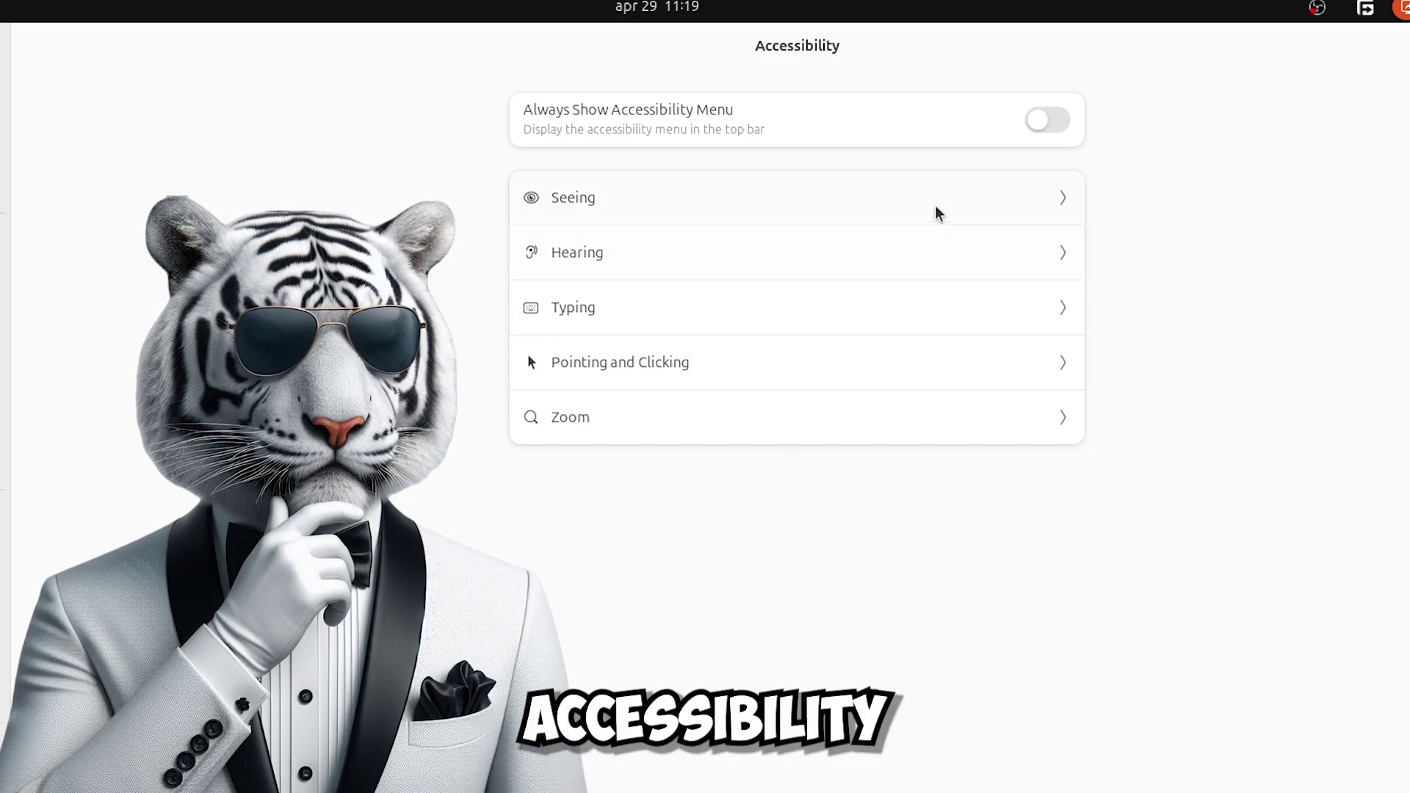
Check Accessibility's Seeing options, then System > About > System Details.
{"action": "left_click", "coordinate": [937, 213]}
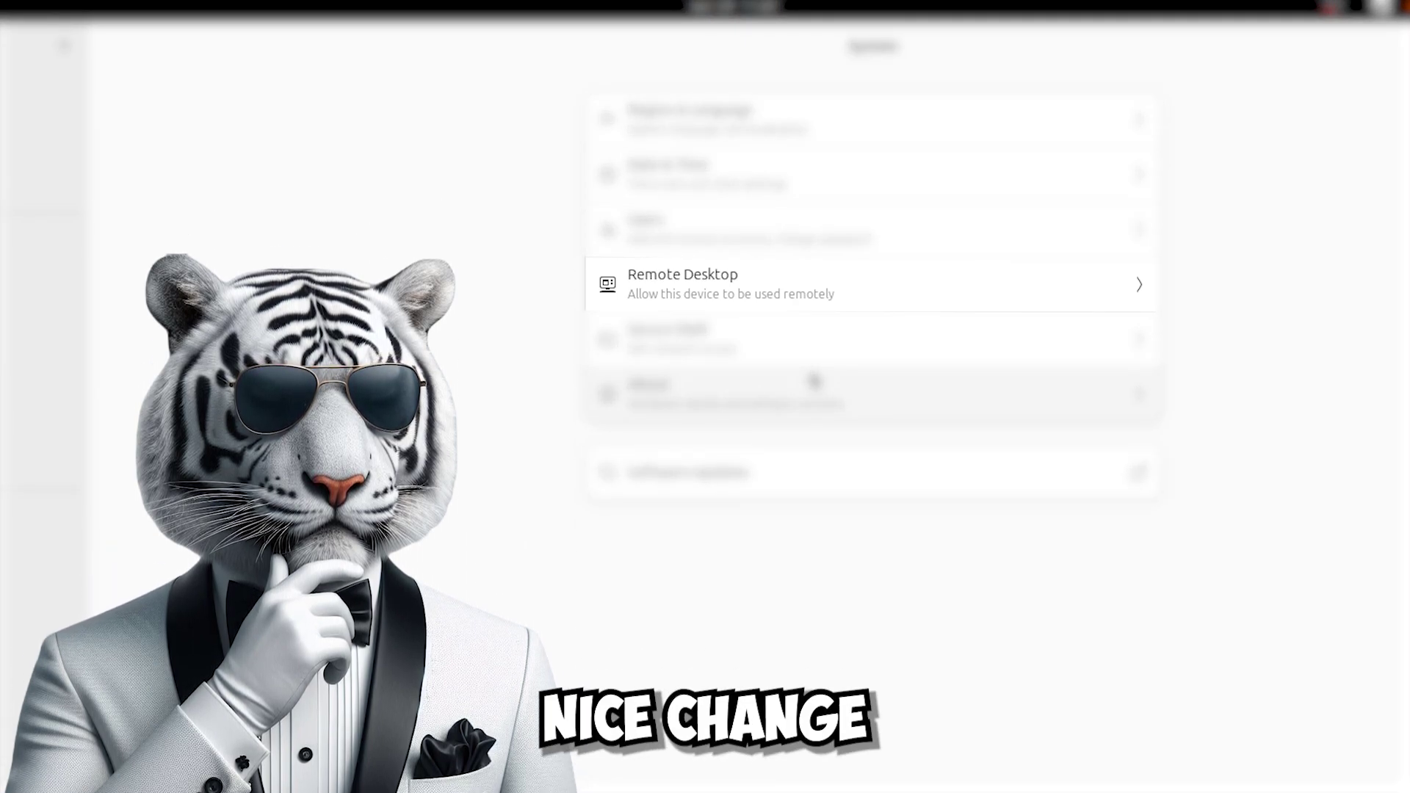
{"action": "left_click", "coordinate": [812, 378]}
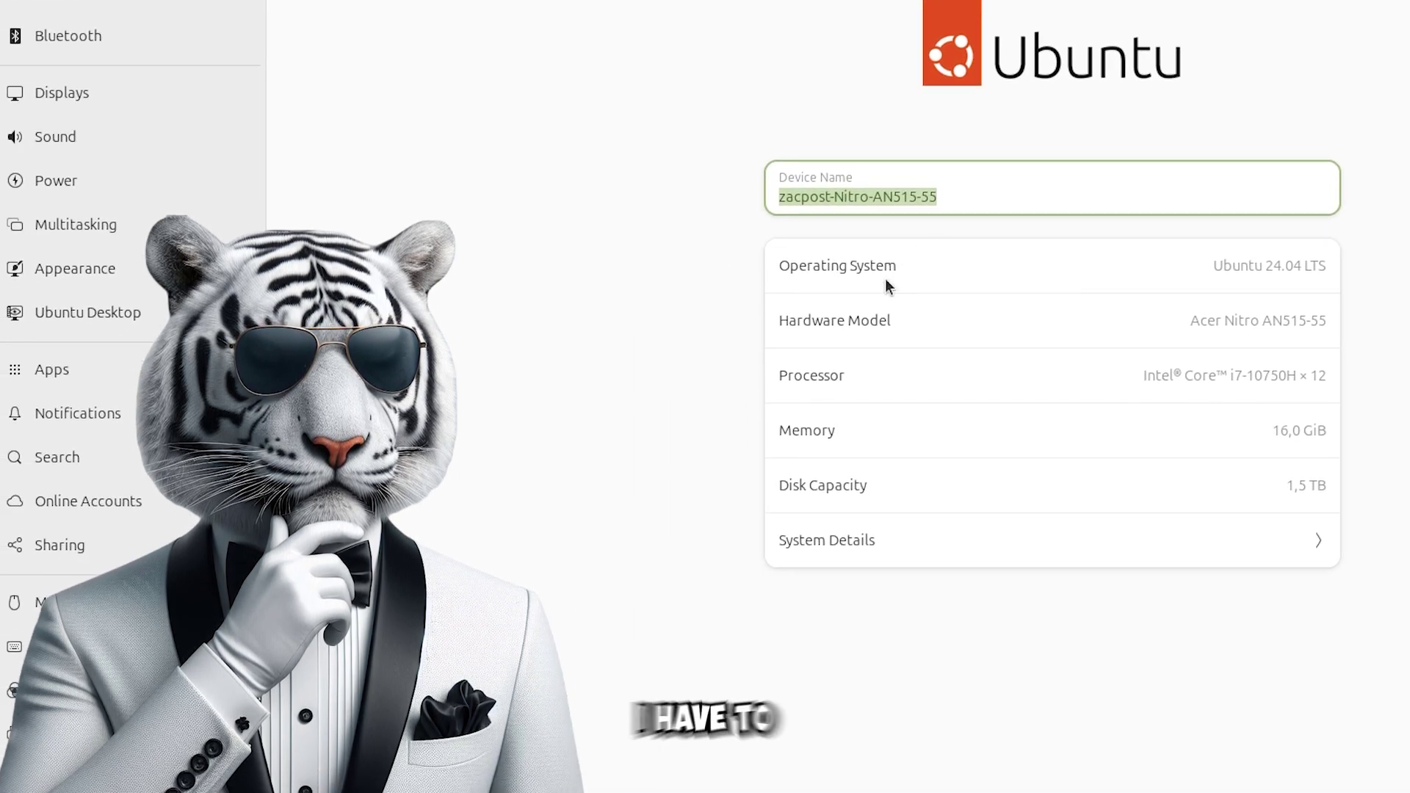
{"action": "left_click", "coordinate": [937, 551]}
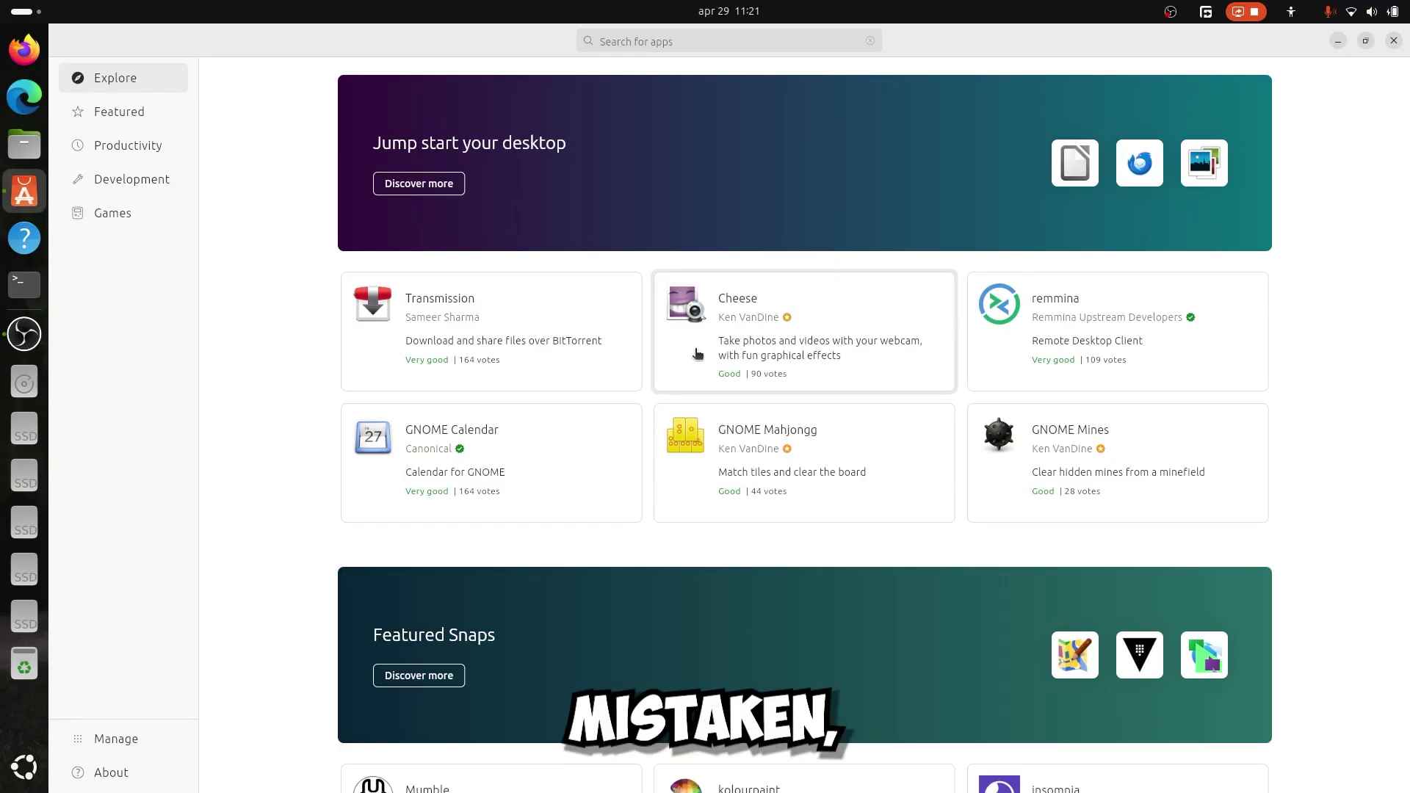
Open the Minecraft Installer details page and return to Explore.
{"action": "scroll", "coordinate": [761, 352], "scroll_direction": "down", "scroll_amount": 10}
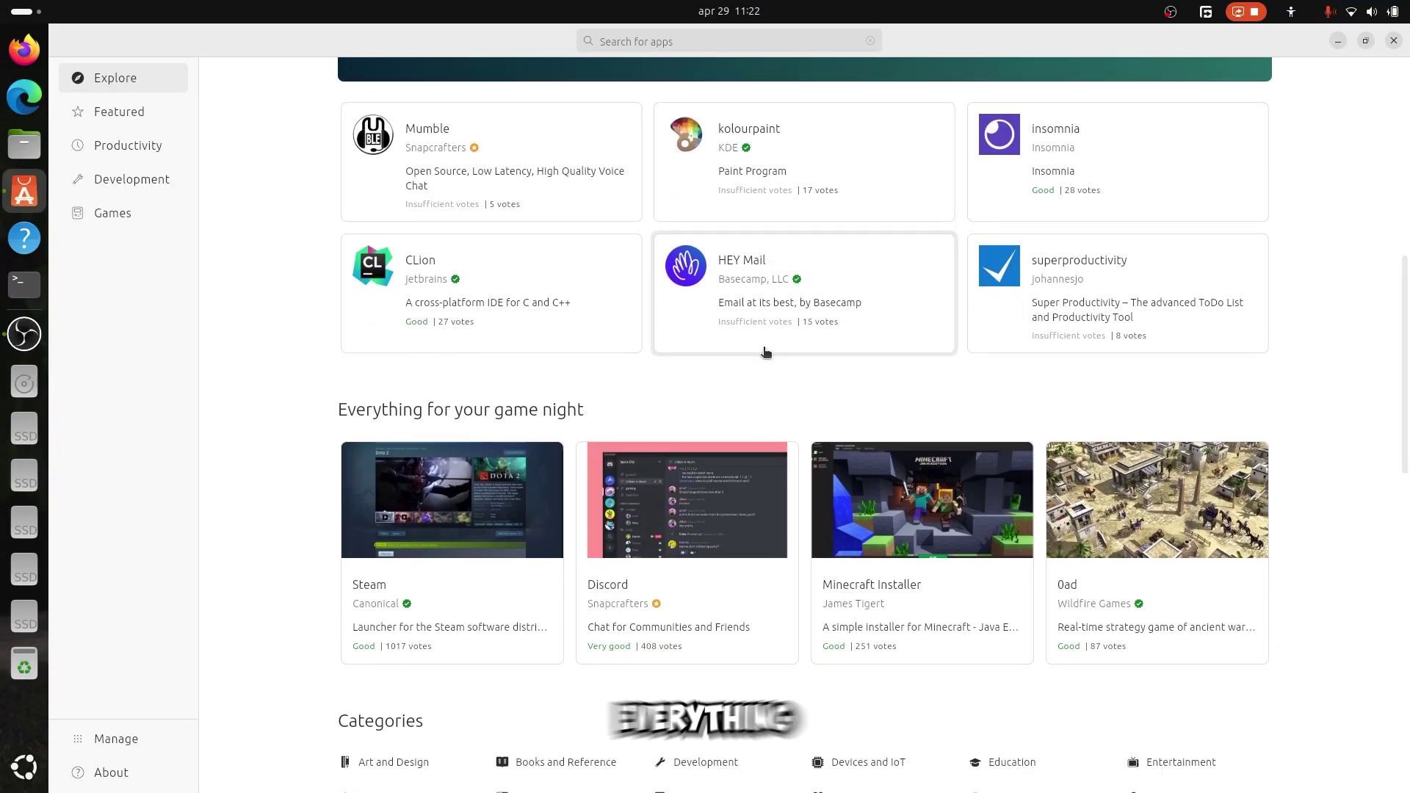
{"action": "scroll", "coordinate": [765, 353], "scroll_direction": "down", "scroll_amount": 3}
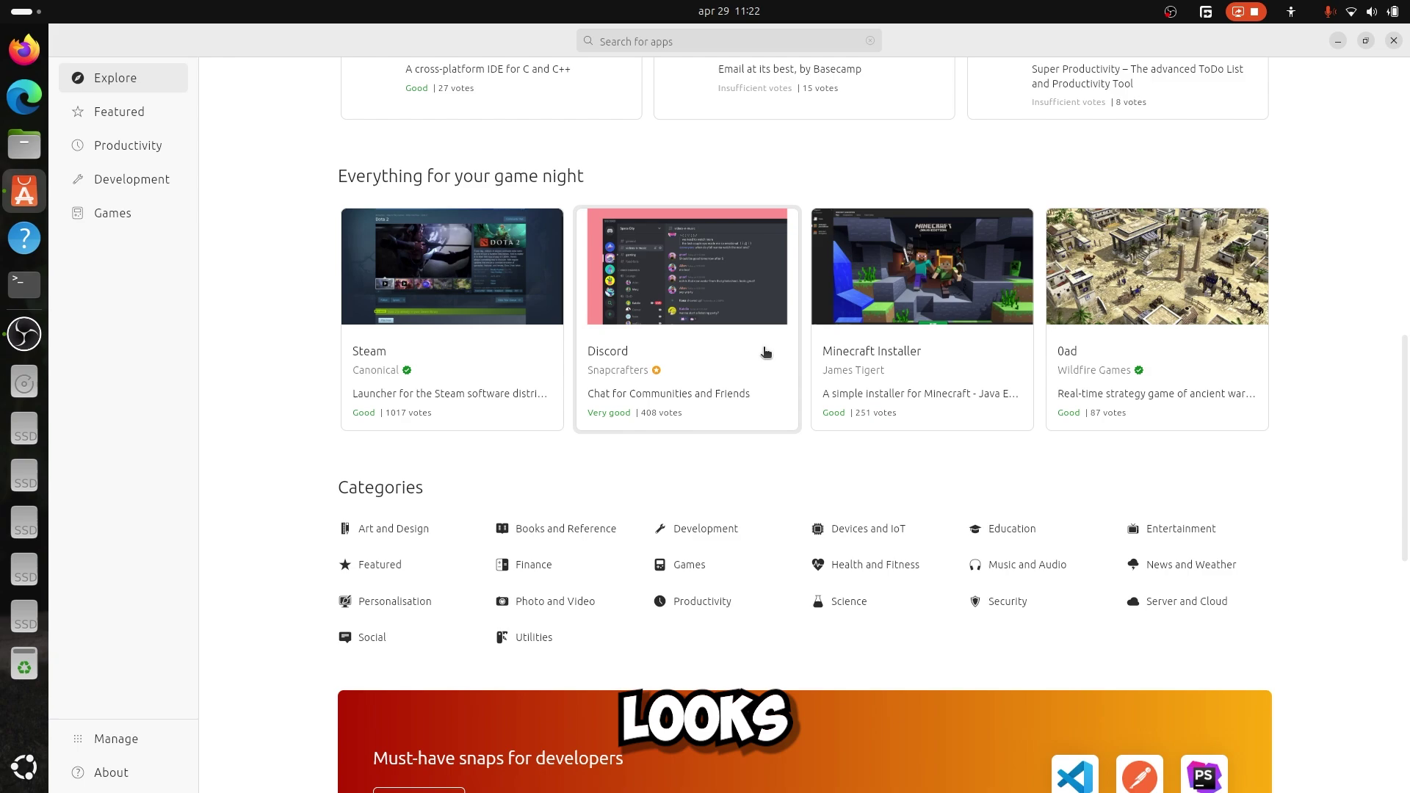
{"action": "left_click", "coordinate": [920, 325]}
{"action": "scroll", "coordinate": [918, 324], "scroll_direction": "down", "scroll_amount": 5}
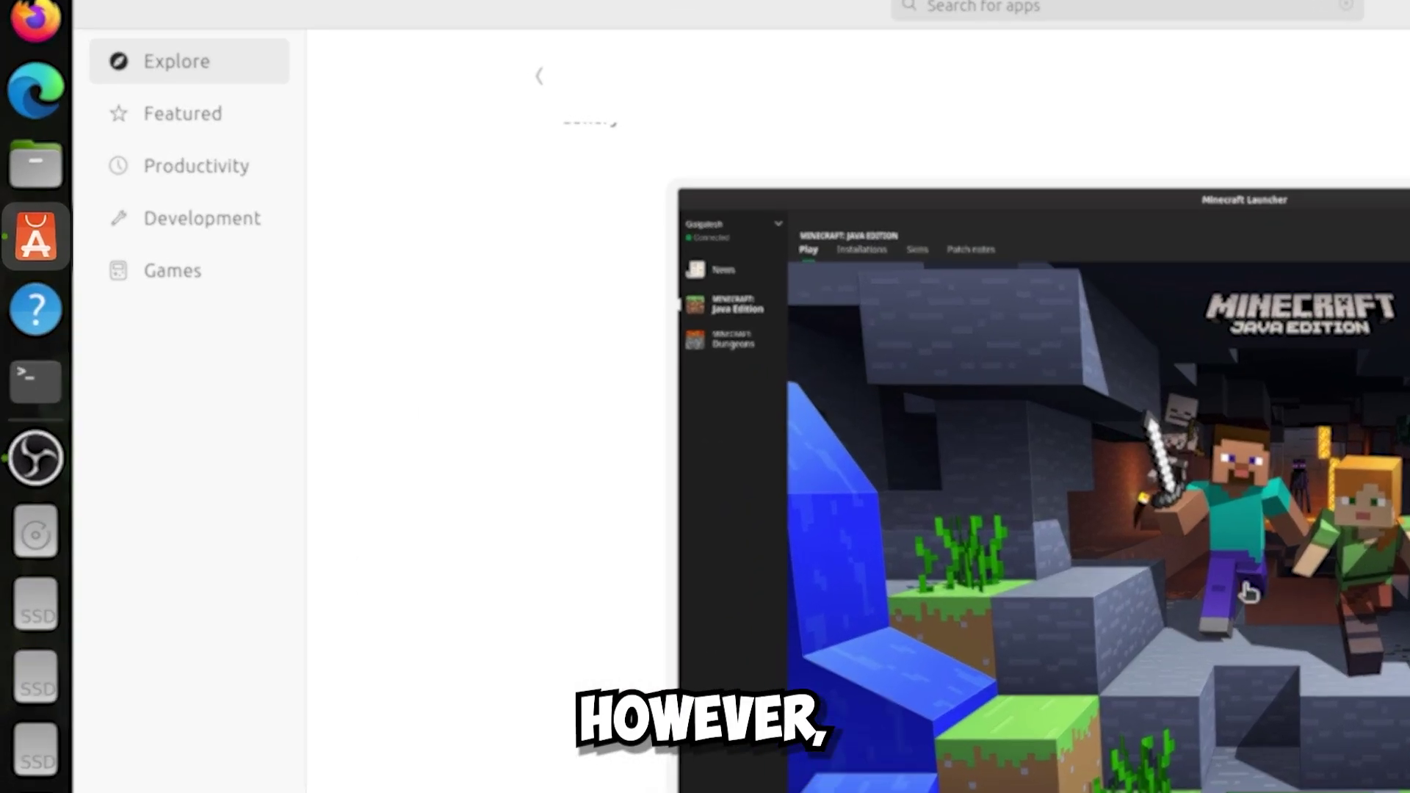
{"action": "scroll", "coordinate": [572, 210], "scroll_direction": "up", "scroll_amount": 4}
{"action": "left_click", "coordinate": [553, 74]}
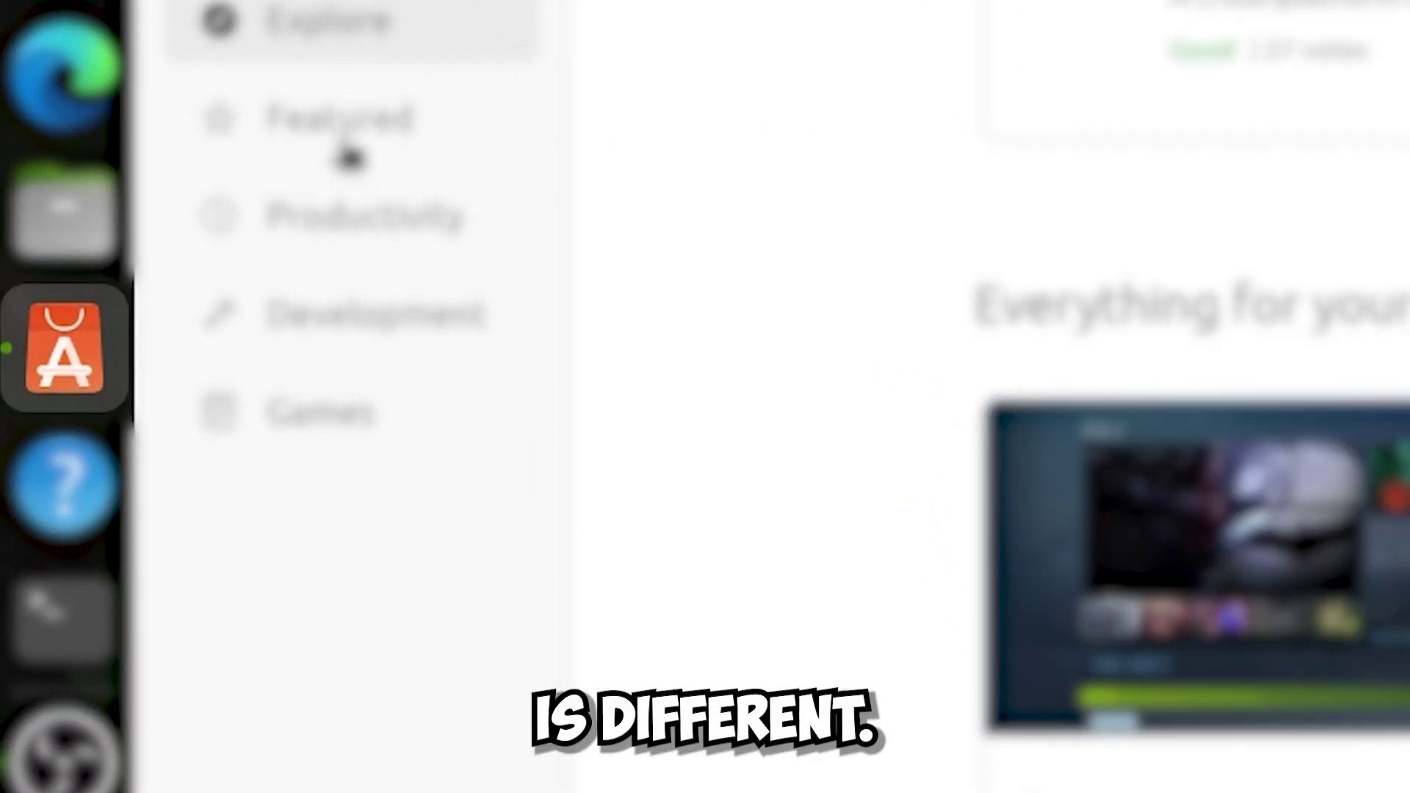
Browse the Featured, Productivity, Development and Games app categories.
{"action": "left_click", "coordinate": [329, 144]}
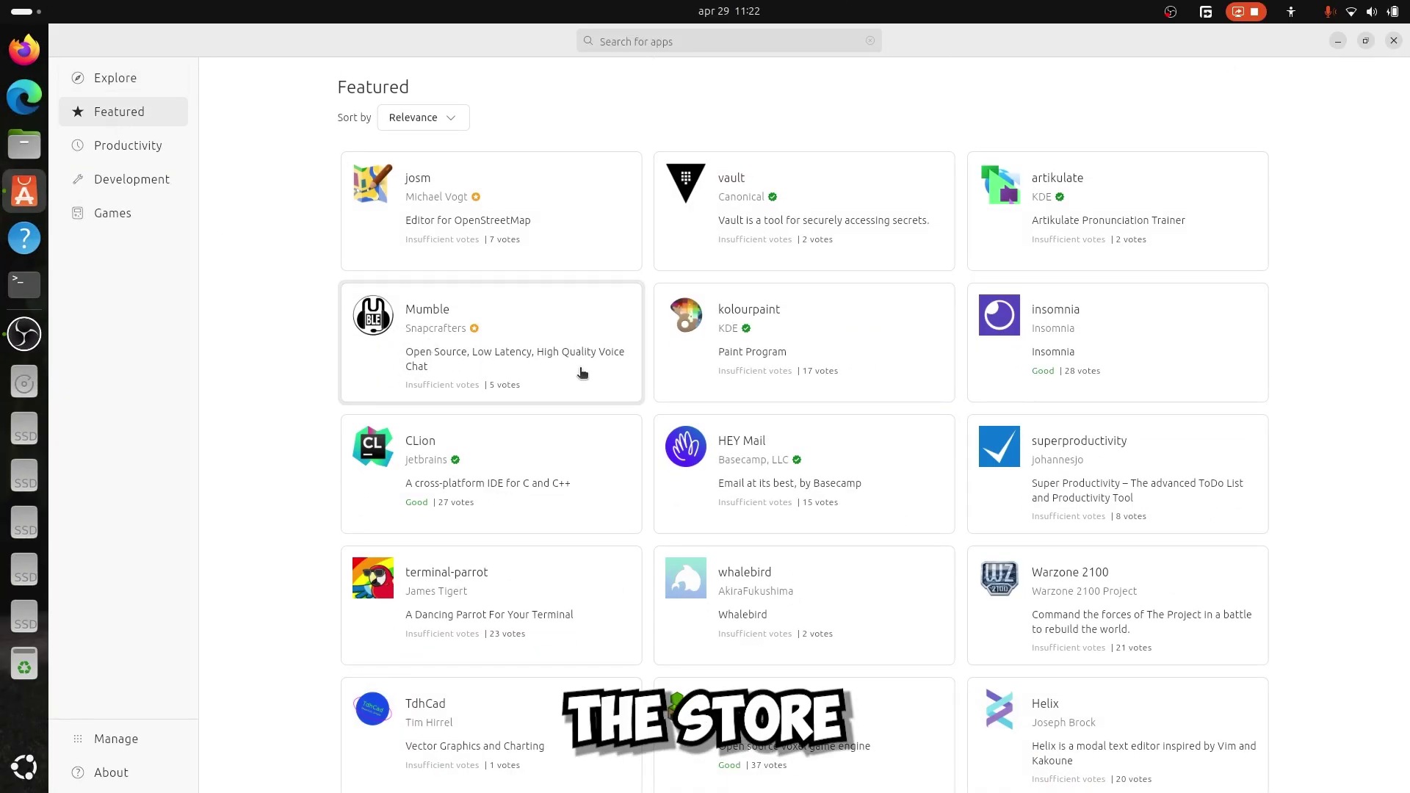
{"action": "scroll", "coordinate": [583, 373], "scroll_direction": "down", "scroll_amount": 1}
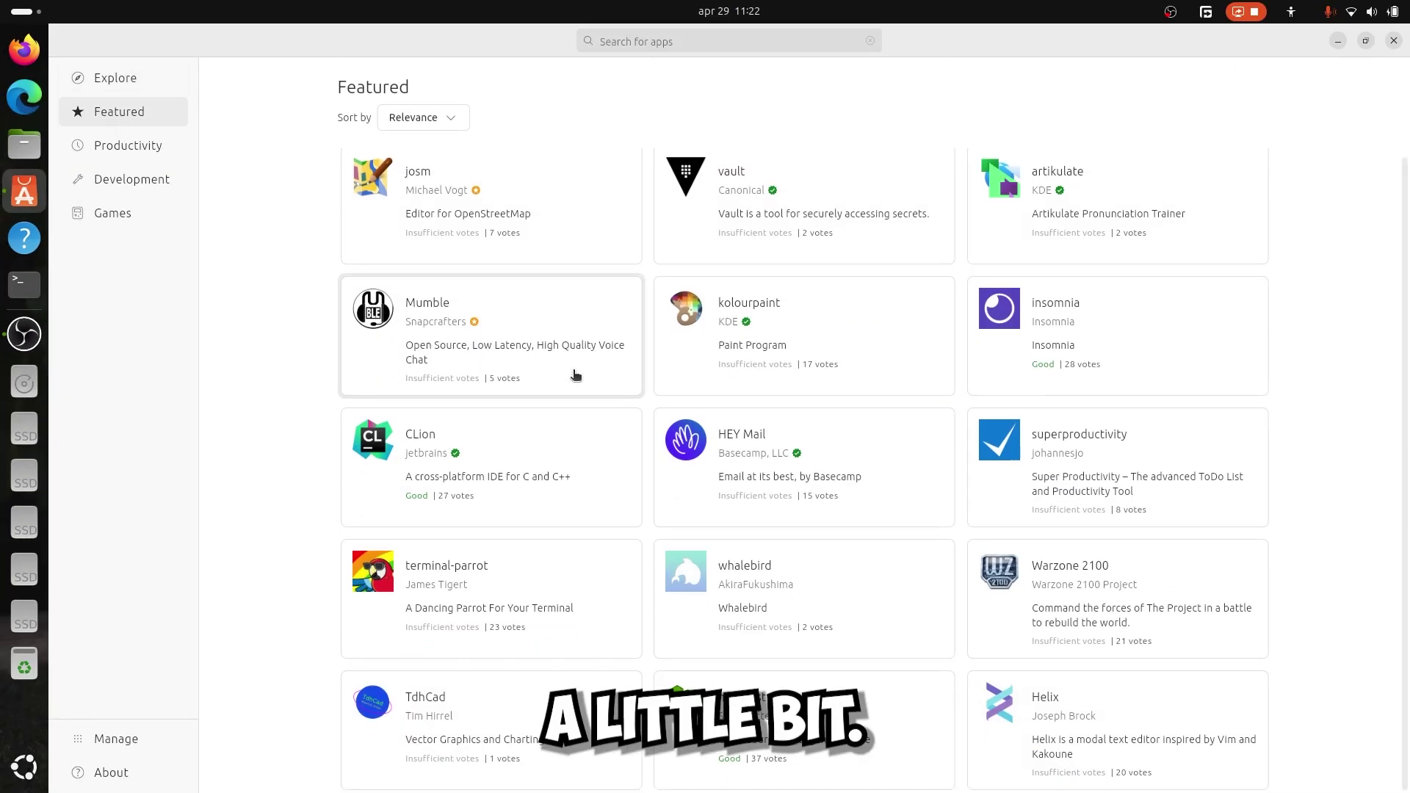
{"action": "left_click", "coordinate": [163, 145]}
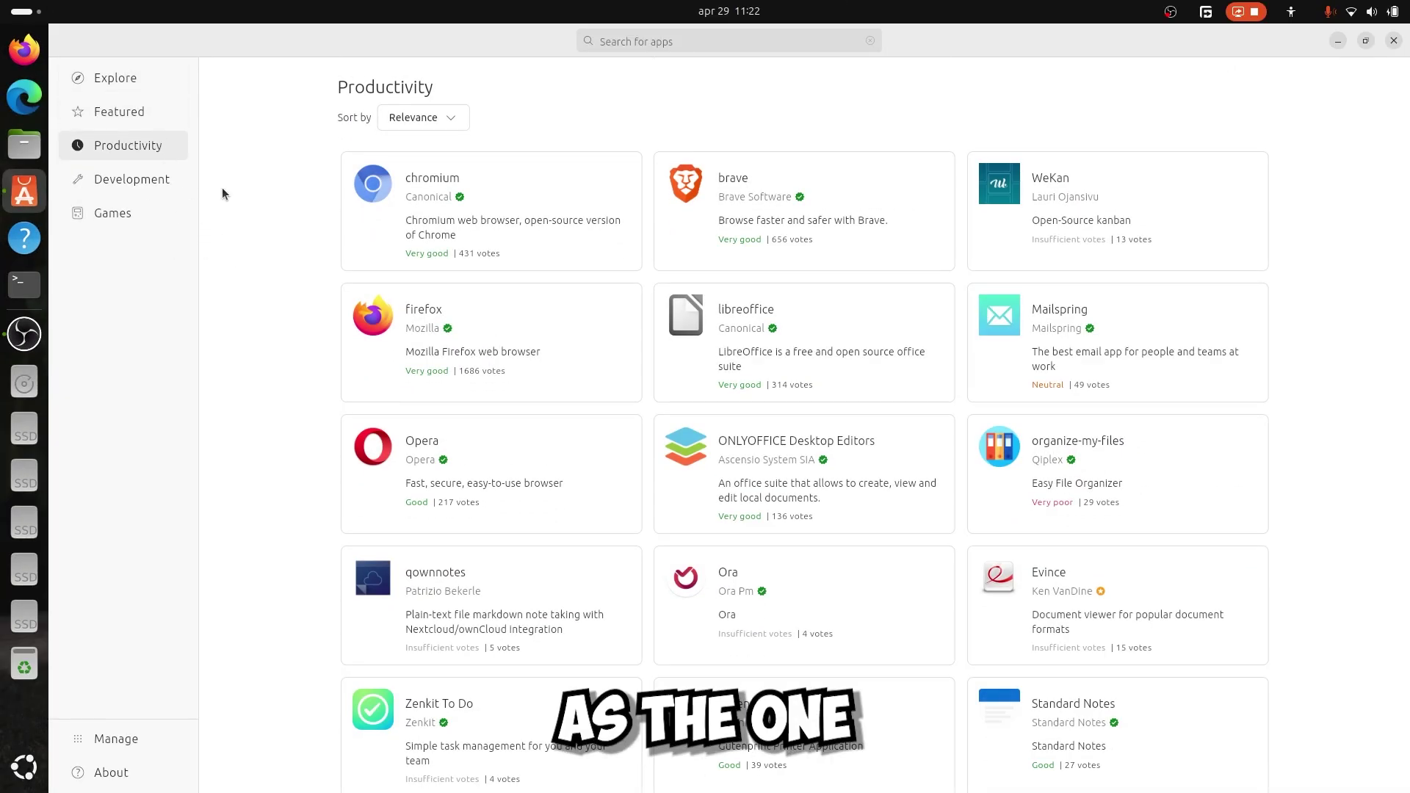
{"action": "scroll", "coordinate": [370, 243], "scroll_direction": "down", "scroll_amount": 10}
{"action": "scroll", "coordinate": [369, 243], "scroll_direction": "down", "scroll_amount": 15}
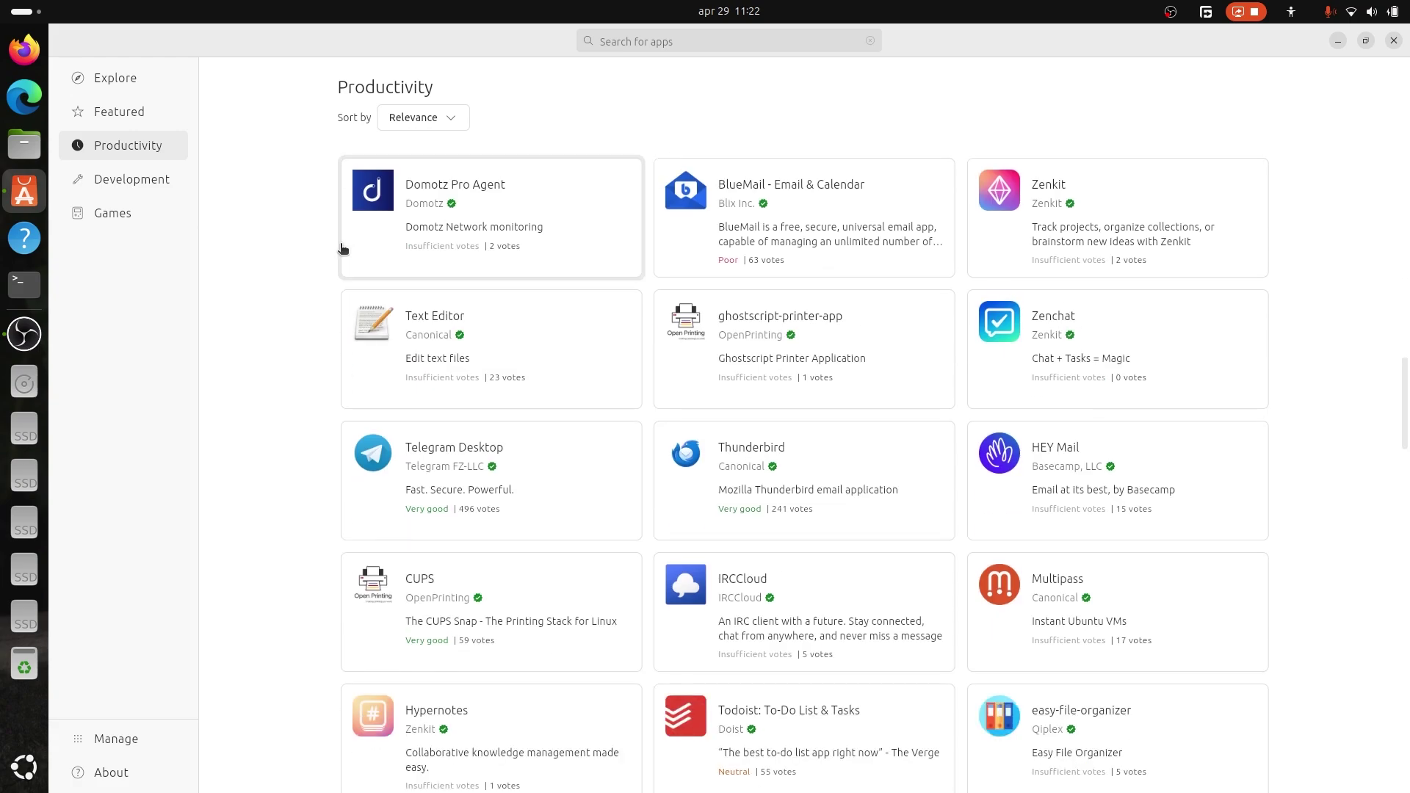
{"action": "left_click", "coordinate": [127, 186]}
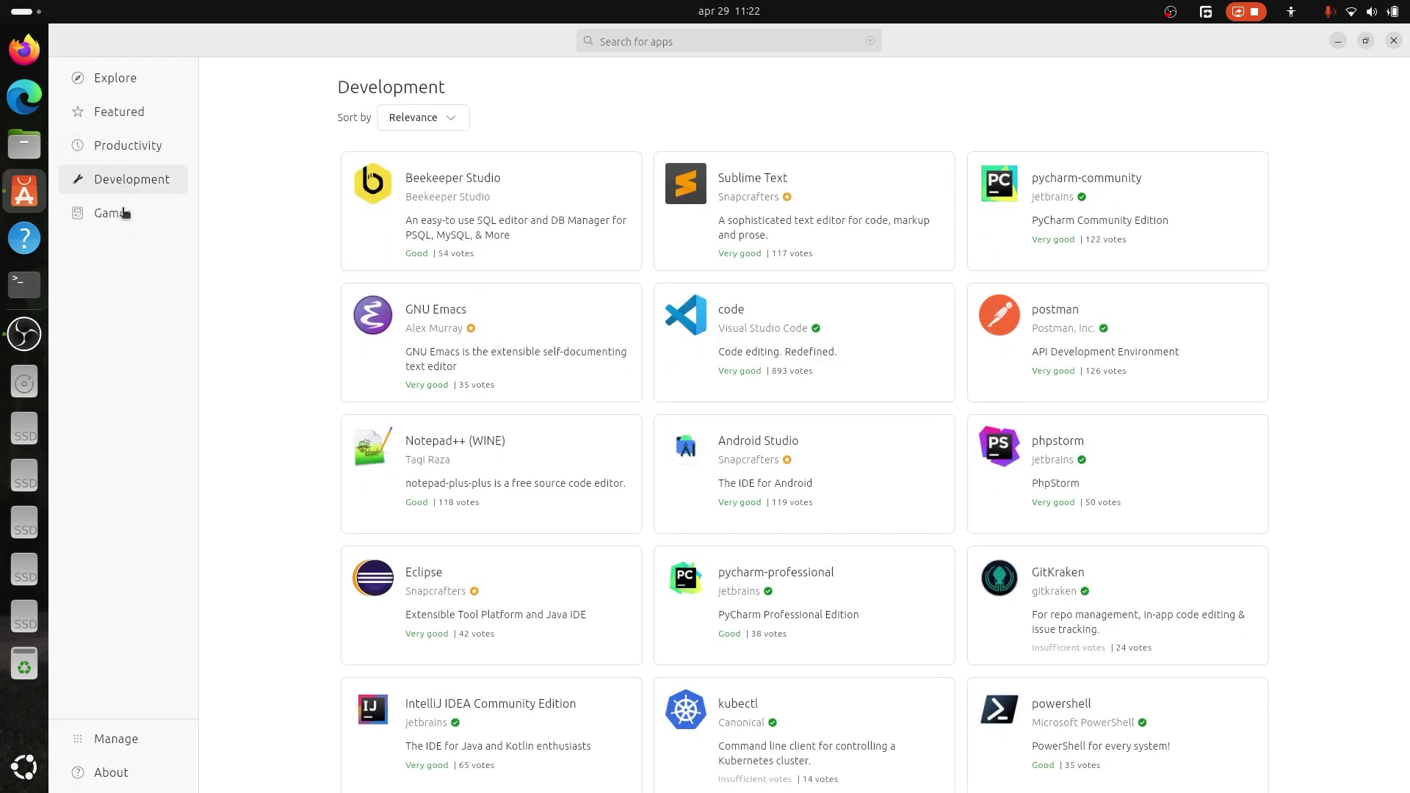
{"action": "left_click", "coordinate": [125, 213]}
{"action": "scroll", "coordinate": [697, 444], "scroll_direction": "down", "scroll_amount": 12}
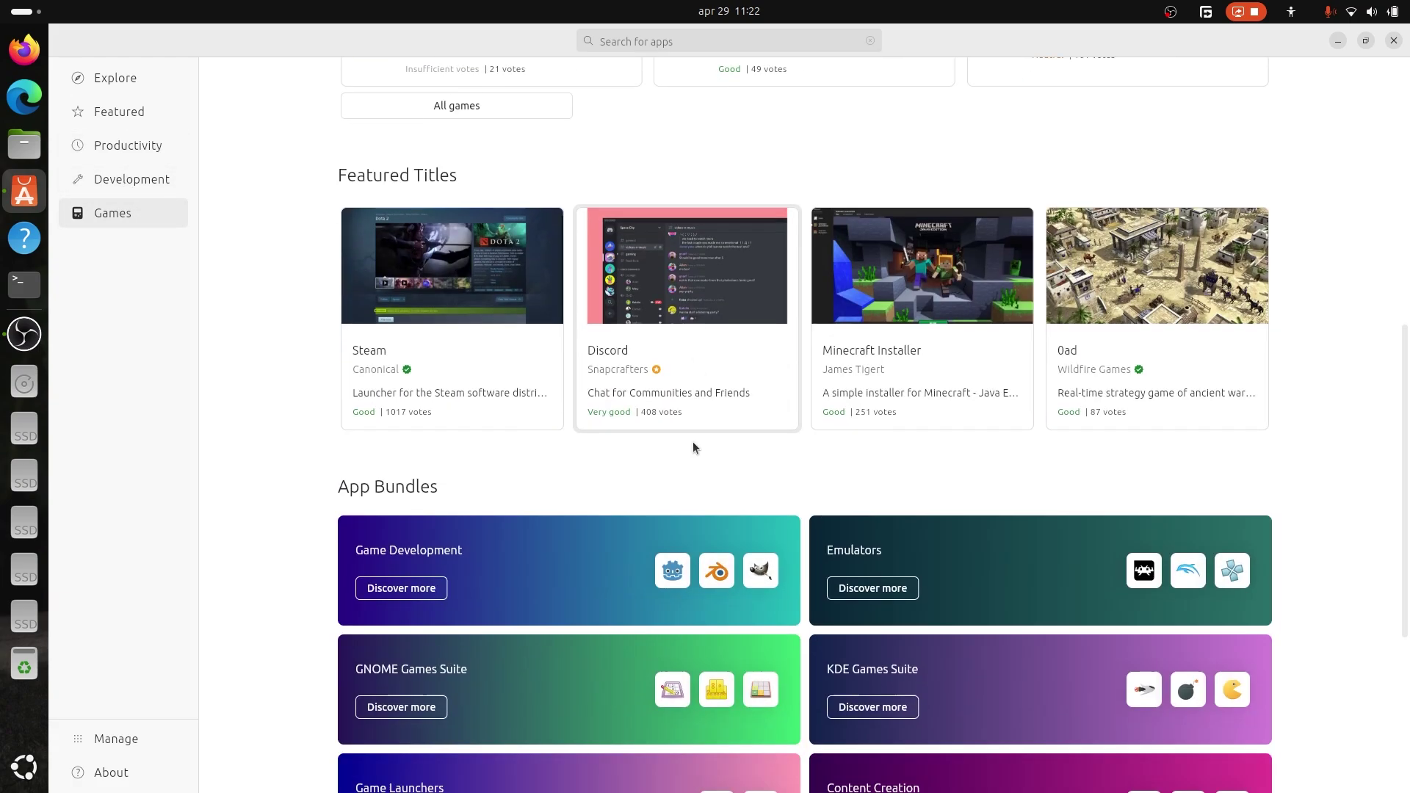
{"action": "scroll", "coordinate": [693, 447], "scroll_direction": "down", "scroll_amount": 3}
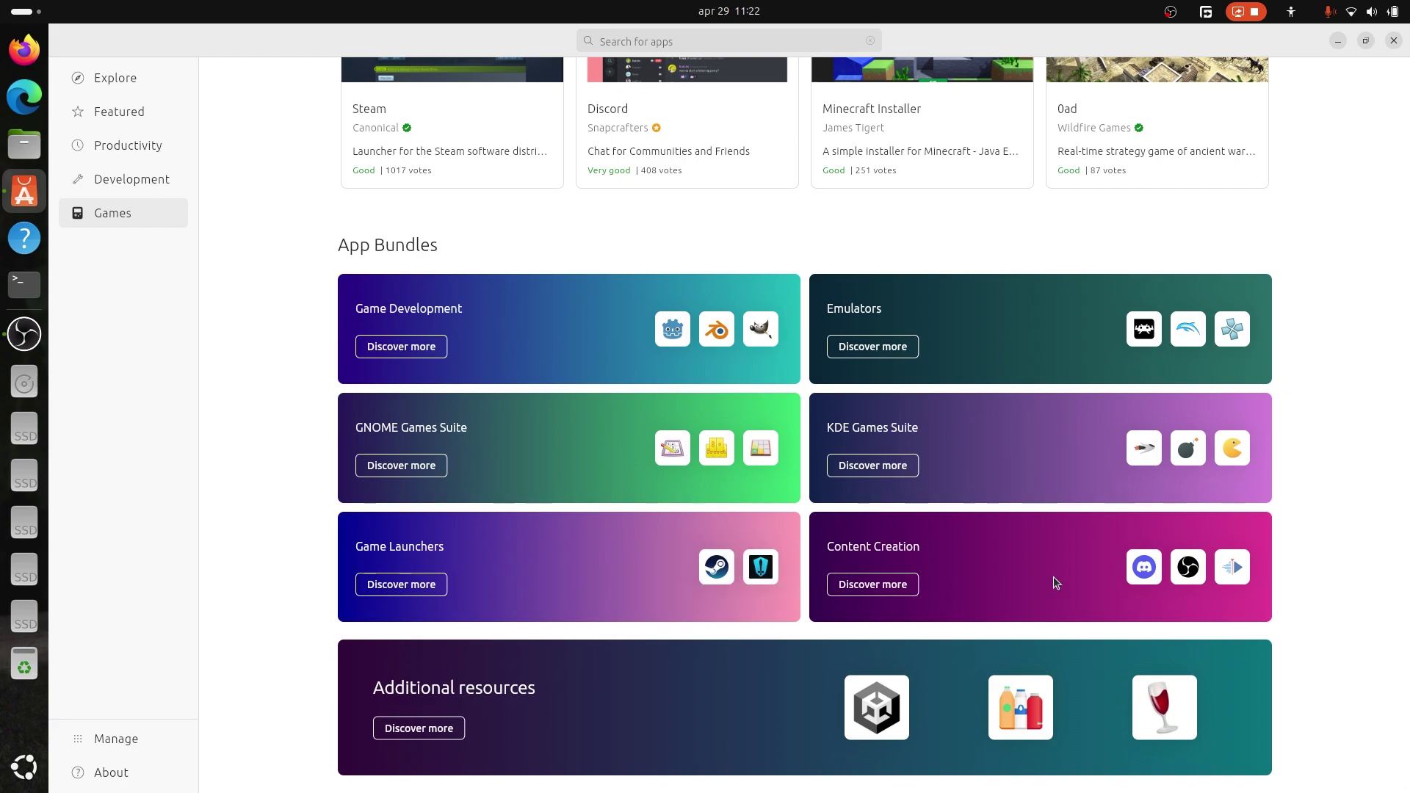
Page through Heroic Games Launcher's gallery, then view Manage's installed apps and return to Explore.
{"action": "left_click", "coordinate": [780, 581]}
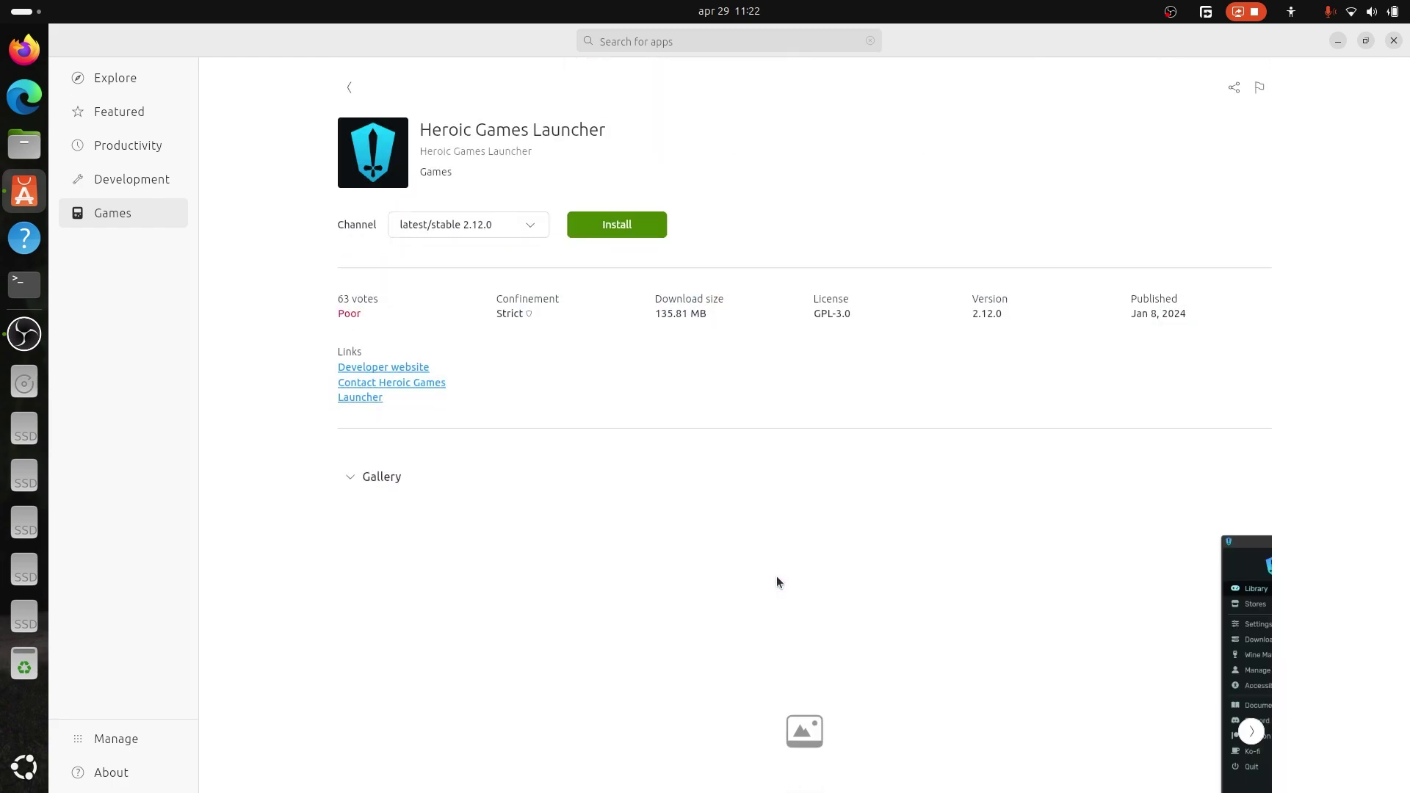
{"action": "scroll", "coordinate": [777, 579], "scroll_direction": "down", "scroll_amount": 5}
{"action": "scroll", "coordinate": [771, 553], "scroll_direction": "down", "scroll_amount": 2}
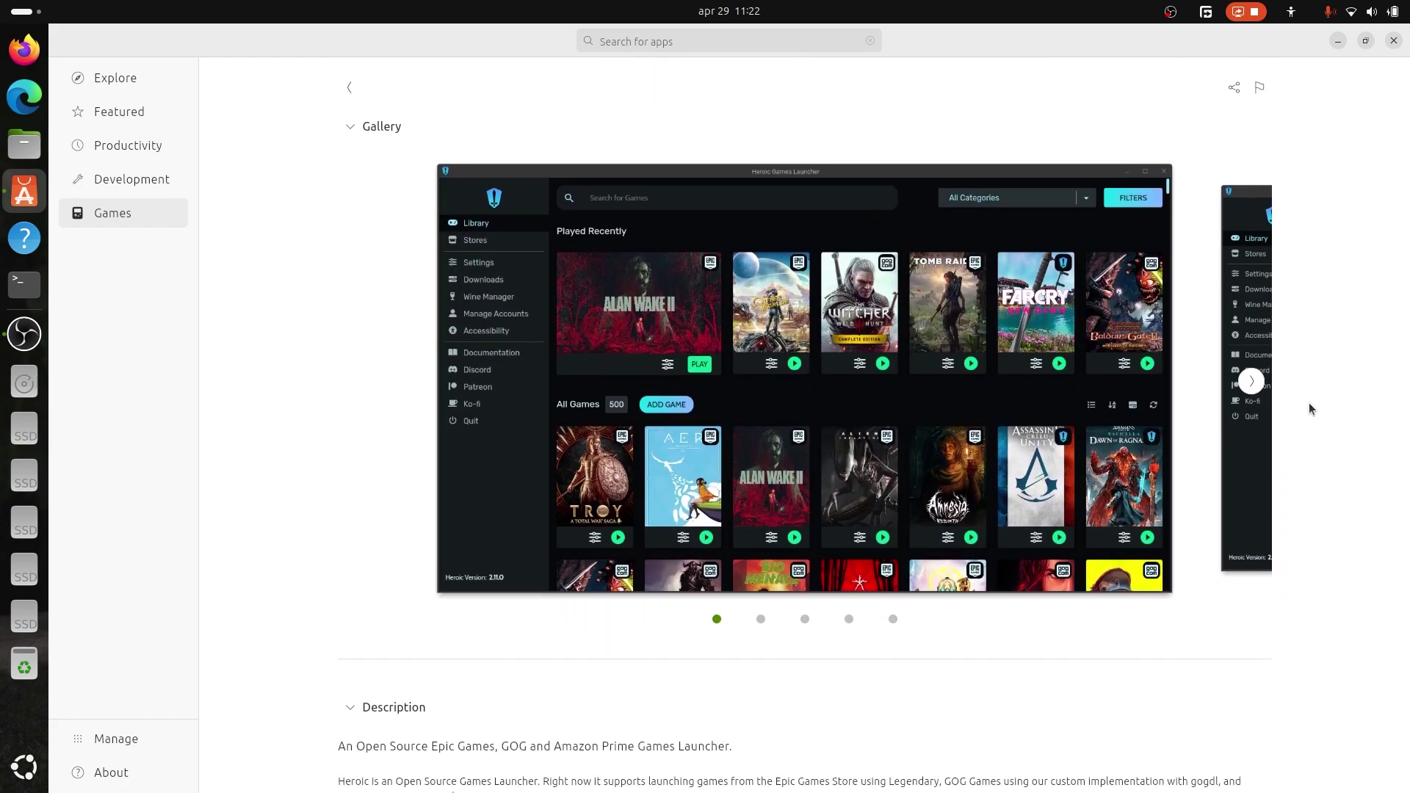
{"action": "left_click", "coordinate": [1250, 381]}
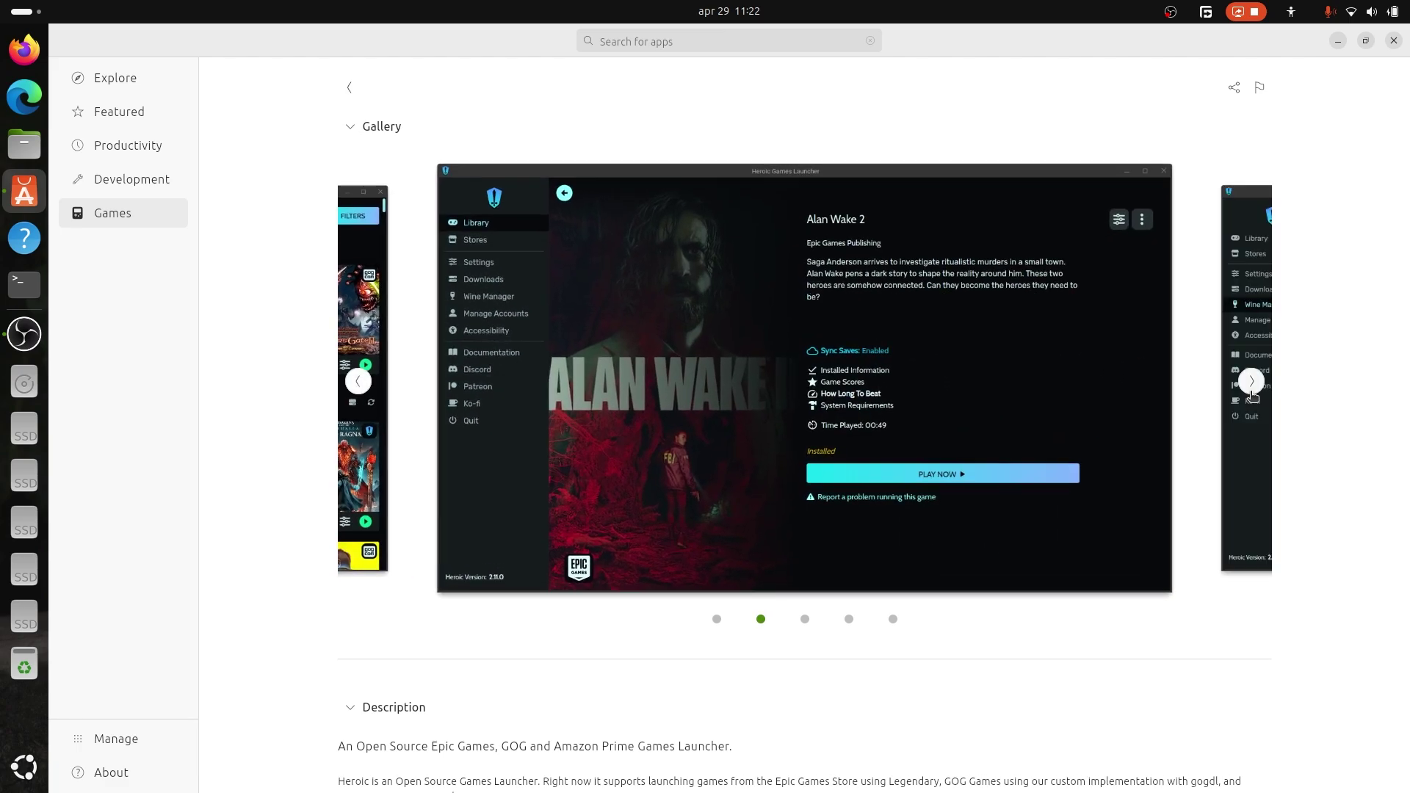
{"action": "left_click", "coordinate": [1250, 381]}
{"action": "scroll", "coordinate": [357, 282], "scroll_direction": "up", "scroll_amount": 3}
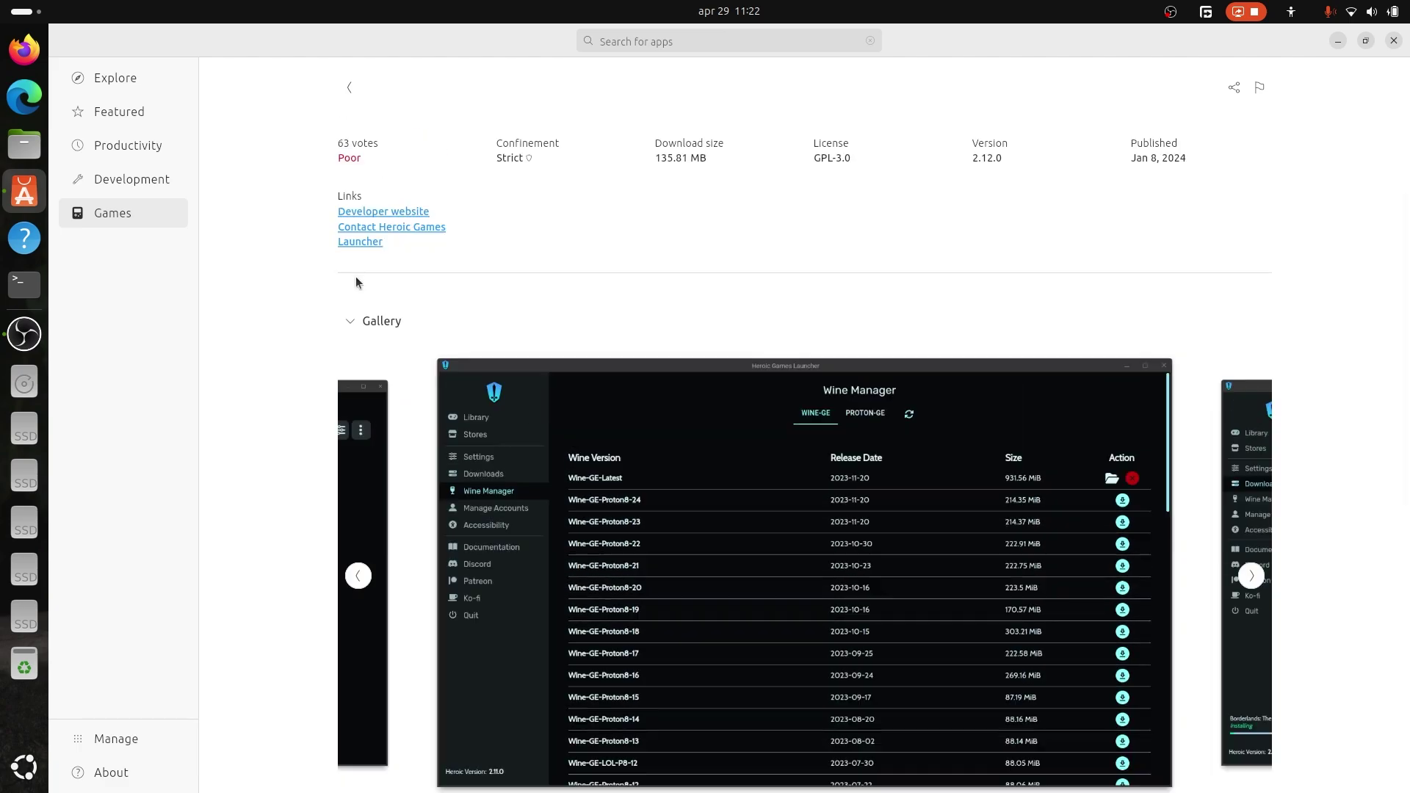
{"action": "left_click", "coordinate": [349, 88]}
{"action": "left_click", "coordinate": [102, 738]}
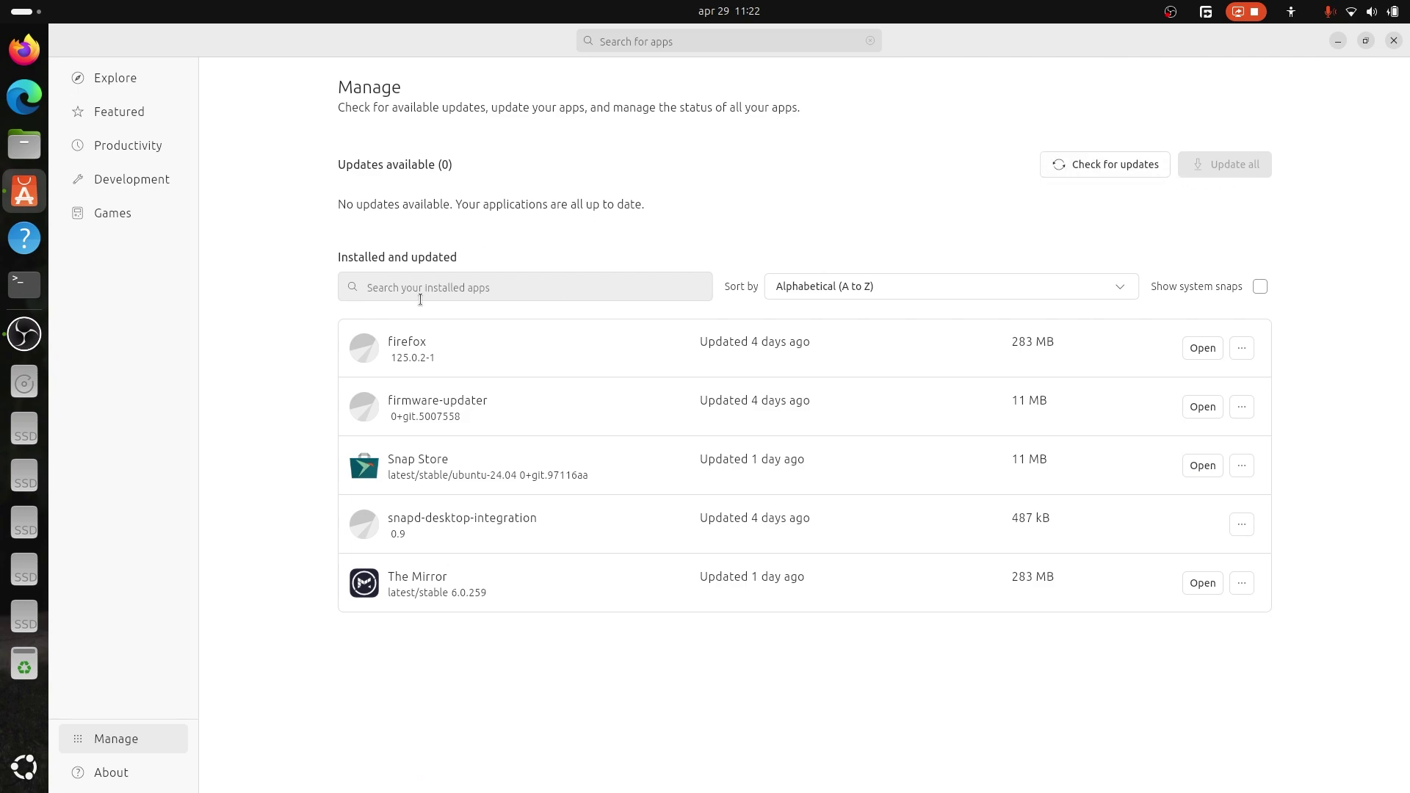
{"action": "left_click", "coordinate": [154, 78]}
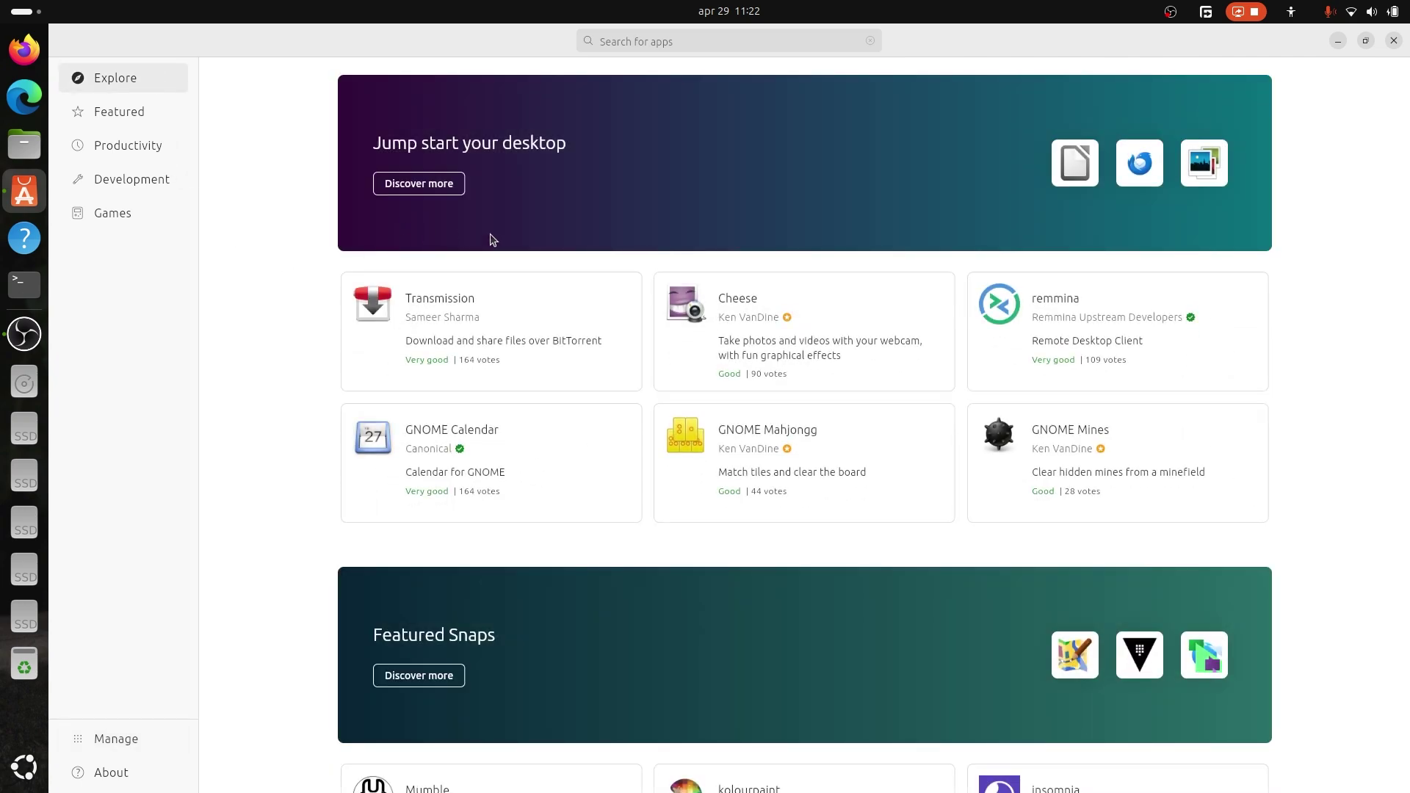
Install AisleRiot Solitaire from the search results, authenticating with the account password.
{"action": "double_click", "coordinate": [1278, 45]}
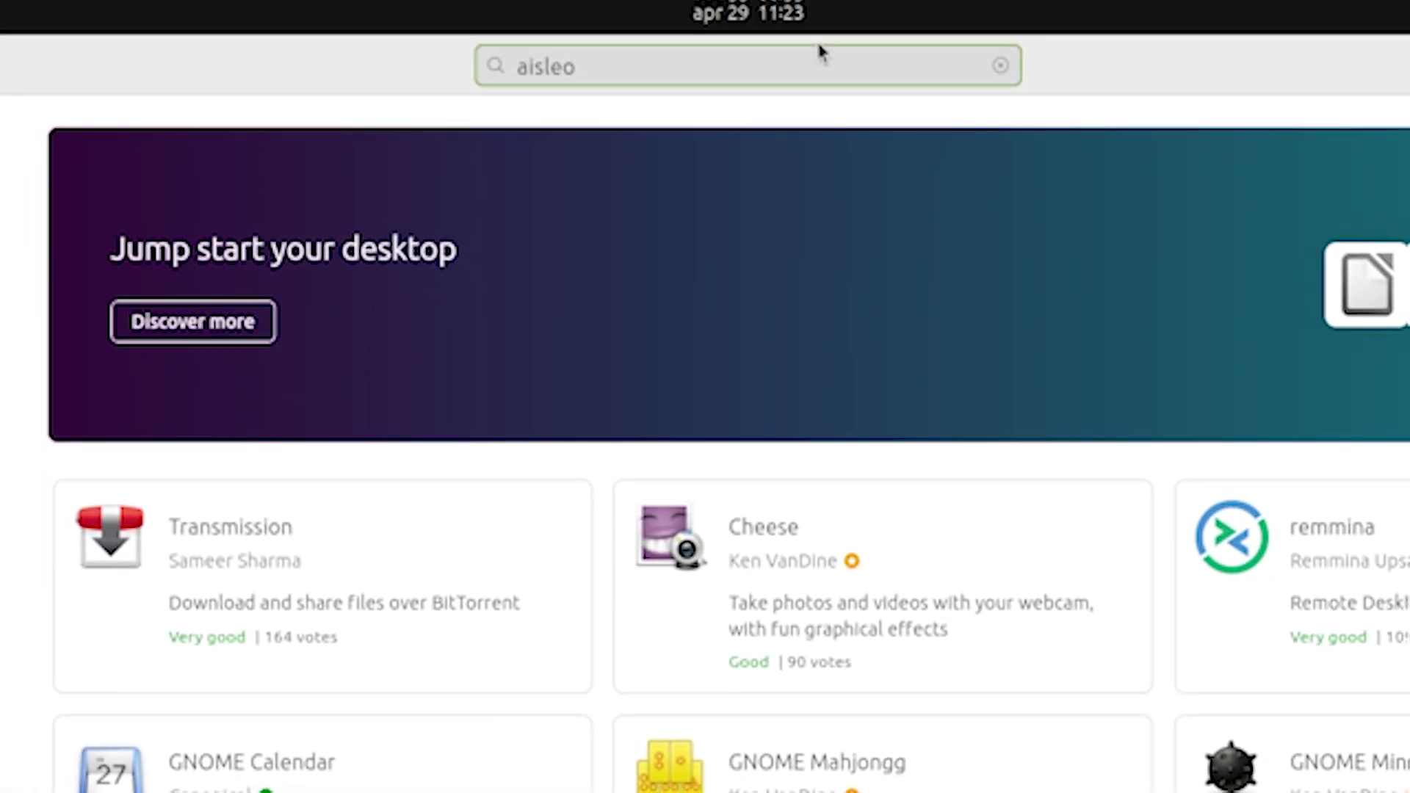
{"action": "key", "text": "BackSpace"}
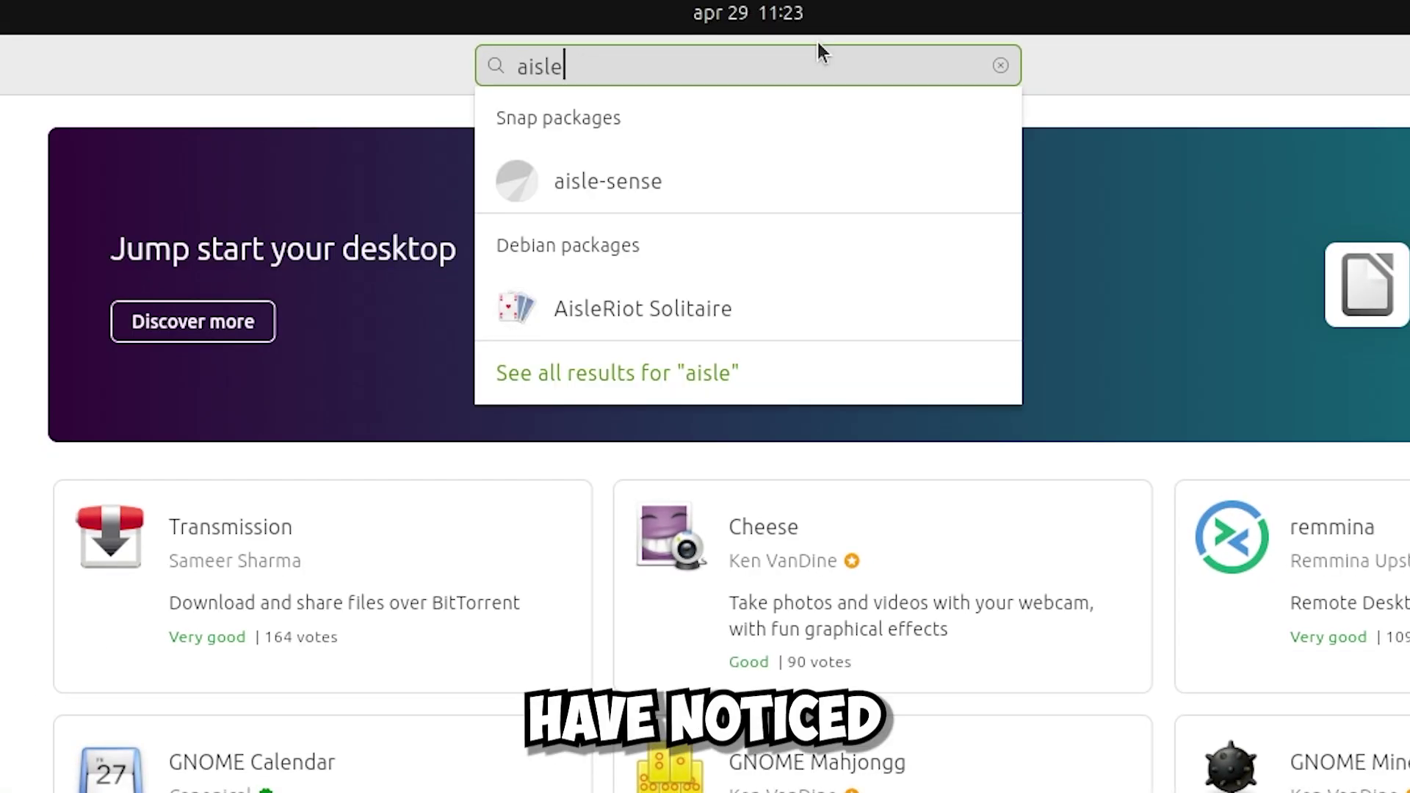
{"action": "left_click", "coordinate": [768, 308]}
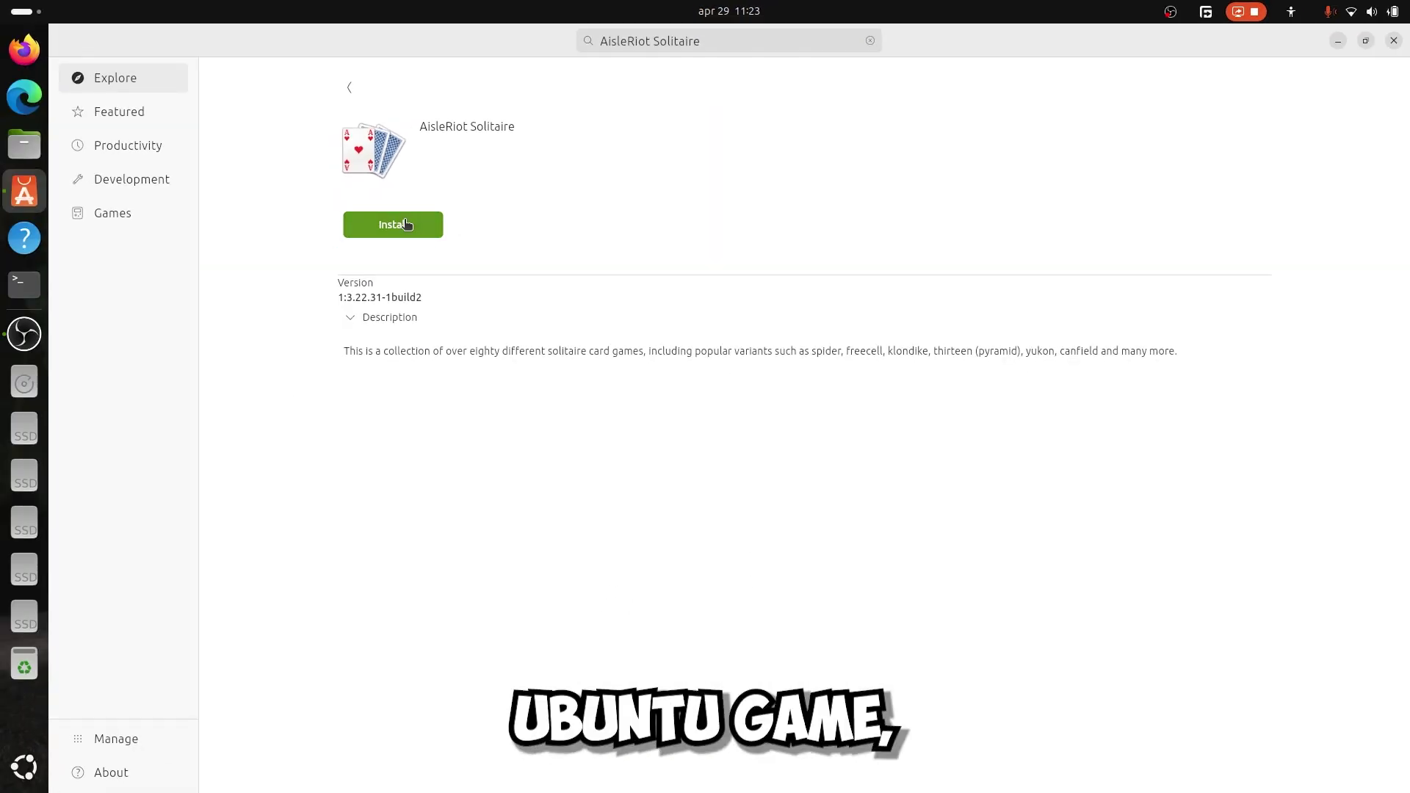
{"action": "left_click", "coordinate": [404, 224]}
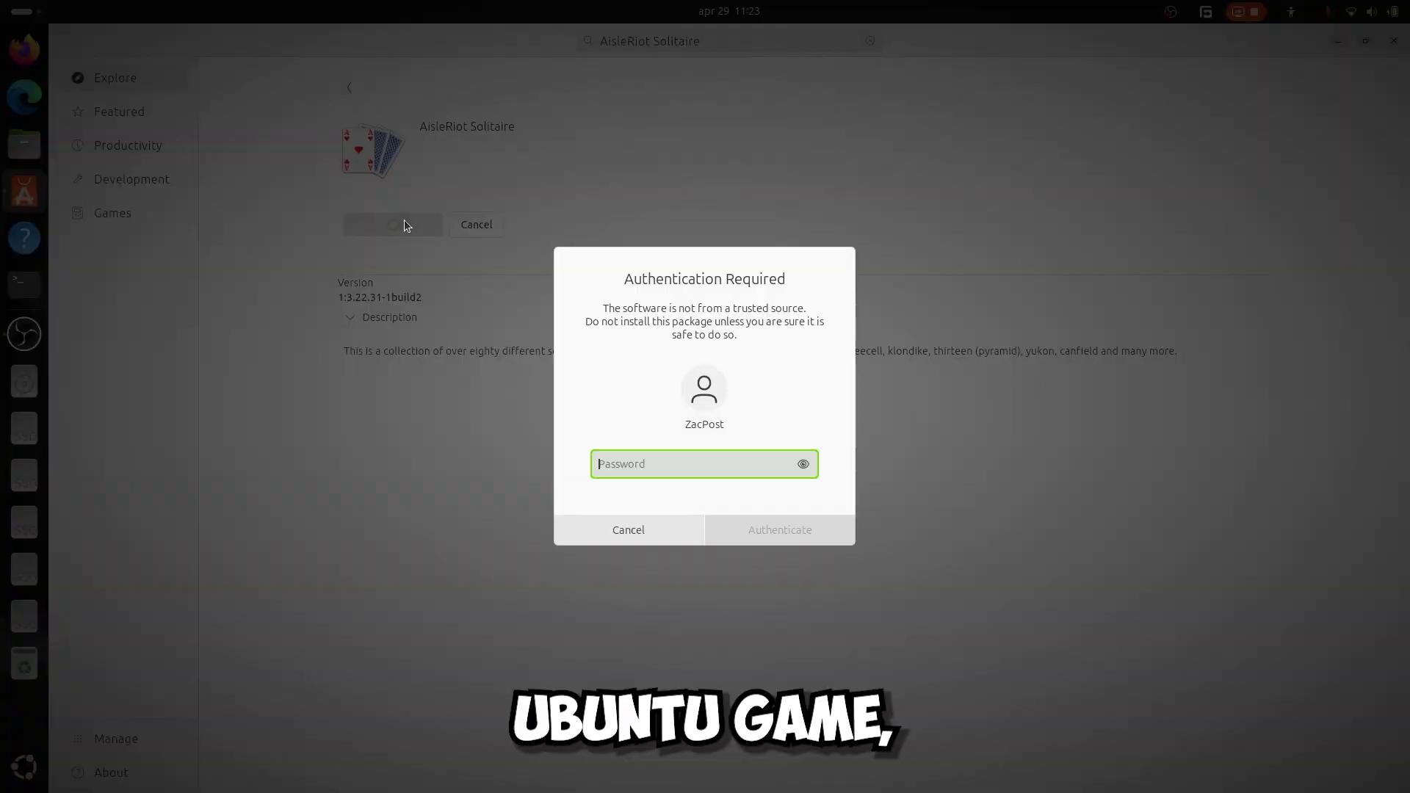
{"action": "type", "text": "******"}
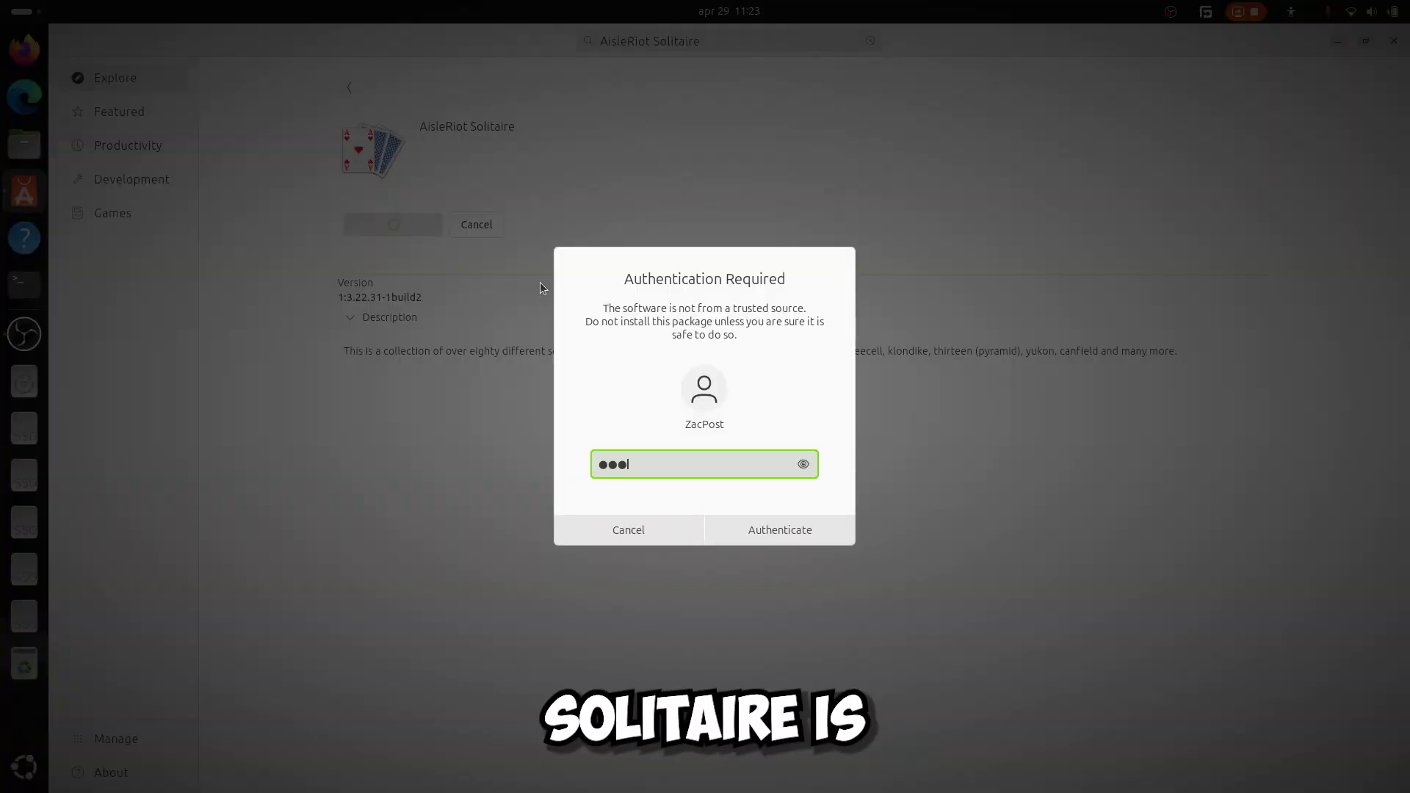
{"action": "key", "text": "Return"}
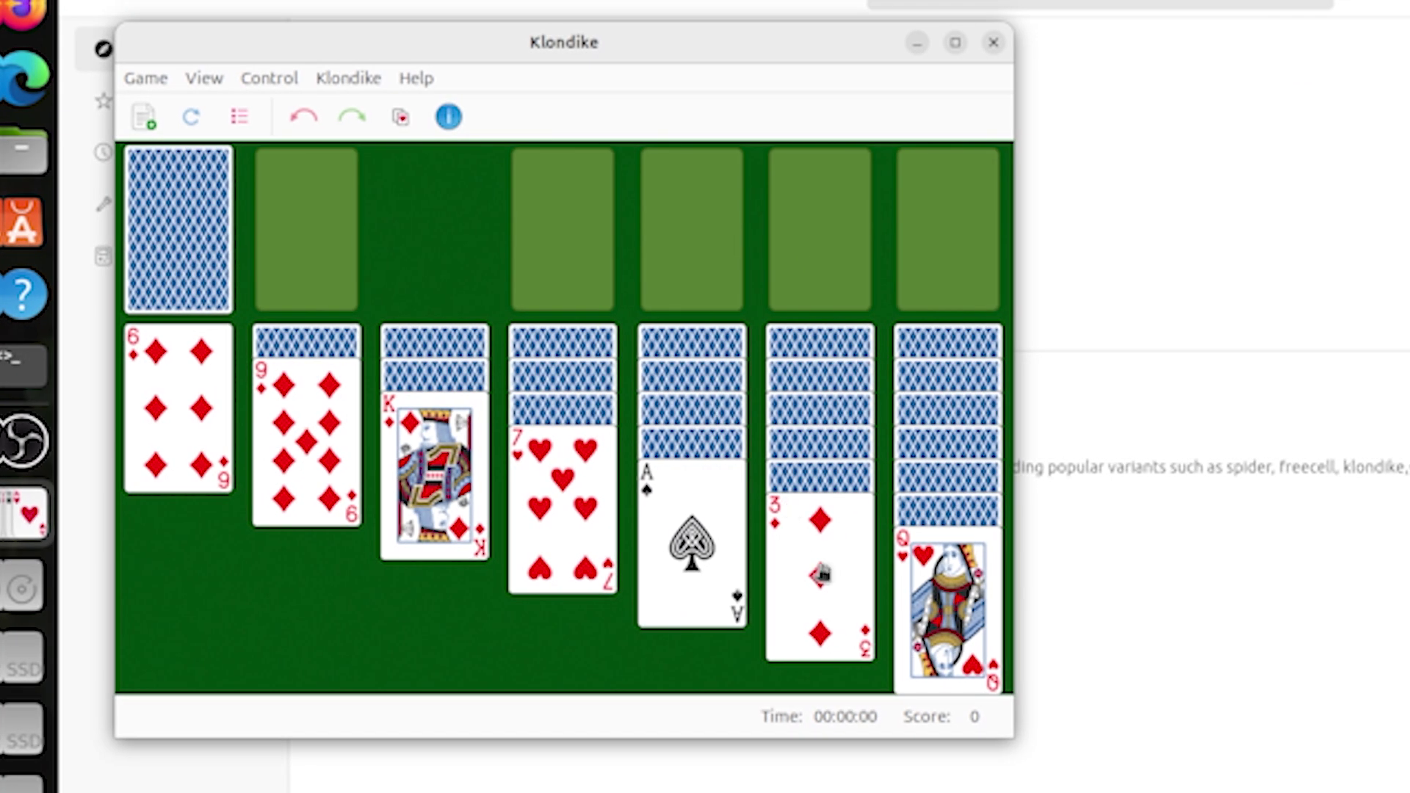
Move the Queen of hearts and 7 of hearts toward the top row in Klondike.
{"action": "left_click_drag", "start_coordinate": [650, 473], "coordinate": [645, 217]}
{"action": "left_click_drag", "start_coordinate": [966, 262], "coordinate": [589, 257]}
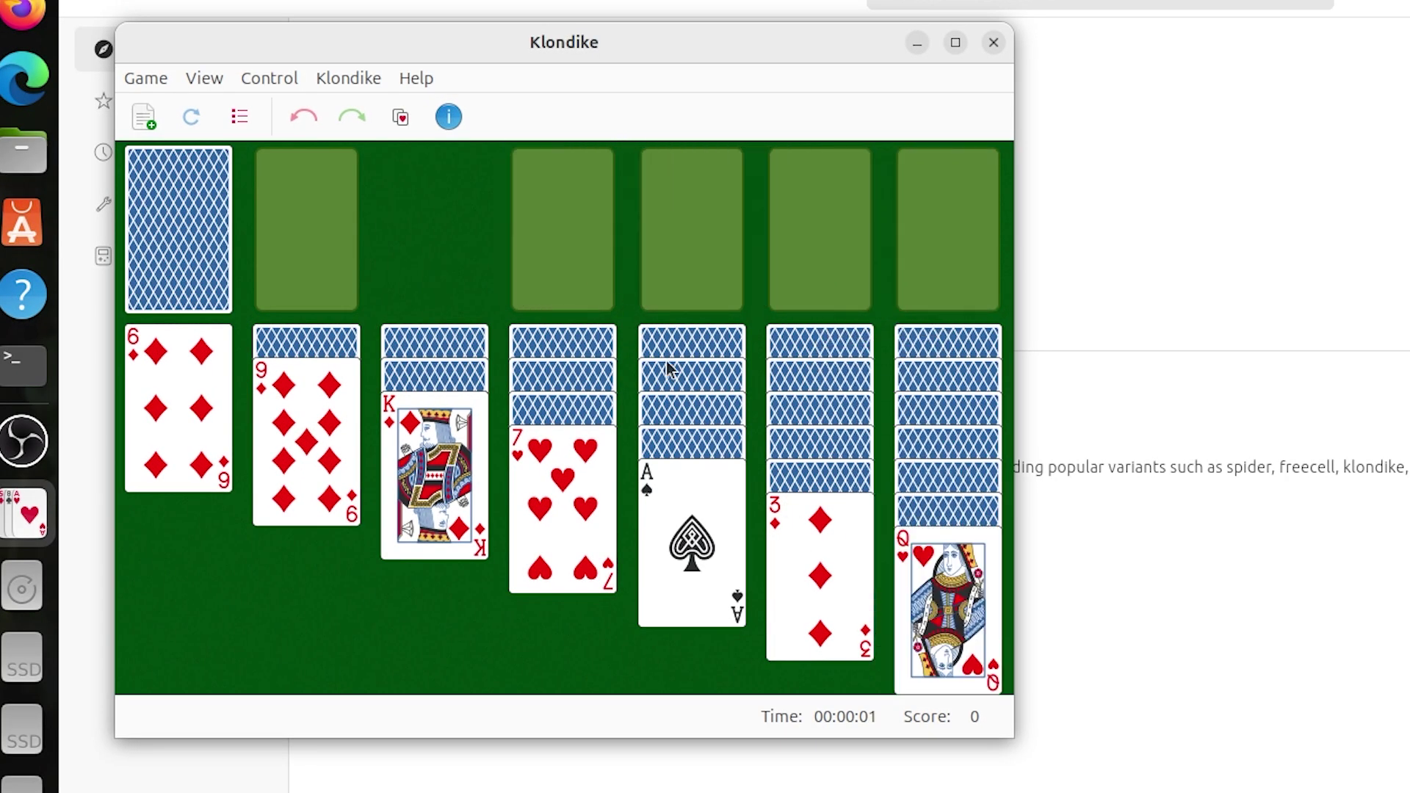
{"action": "left_click_drag", "start_coordinate": [562, 470], "coordinate": [570, 229]}
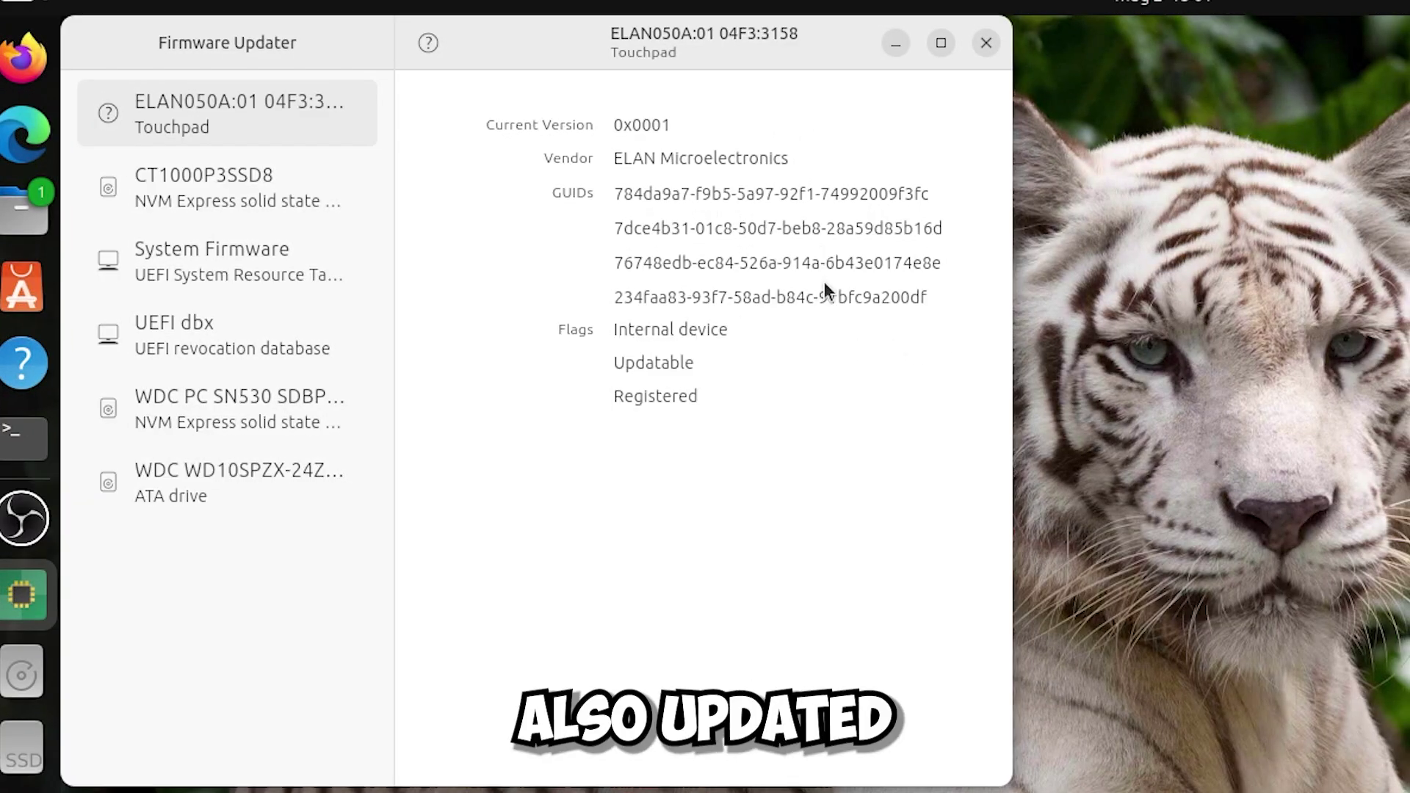
Review firmware details for the CT1000P3SSD8, System Firmware, UEFI dbx, WDC and ATA drives, then close.
{"action": "left_click", "coordinate": [303, 209]}
{"action": "left_click", "coordinate": [299, 288]}
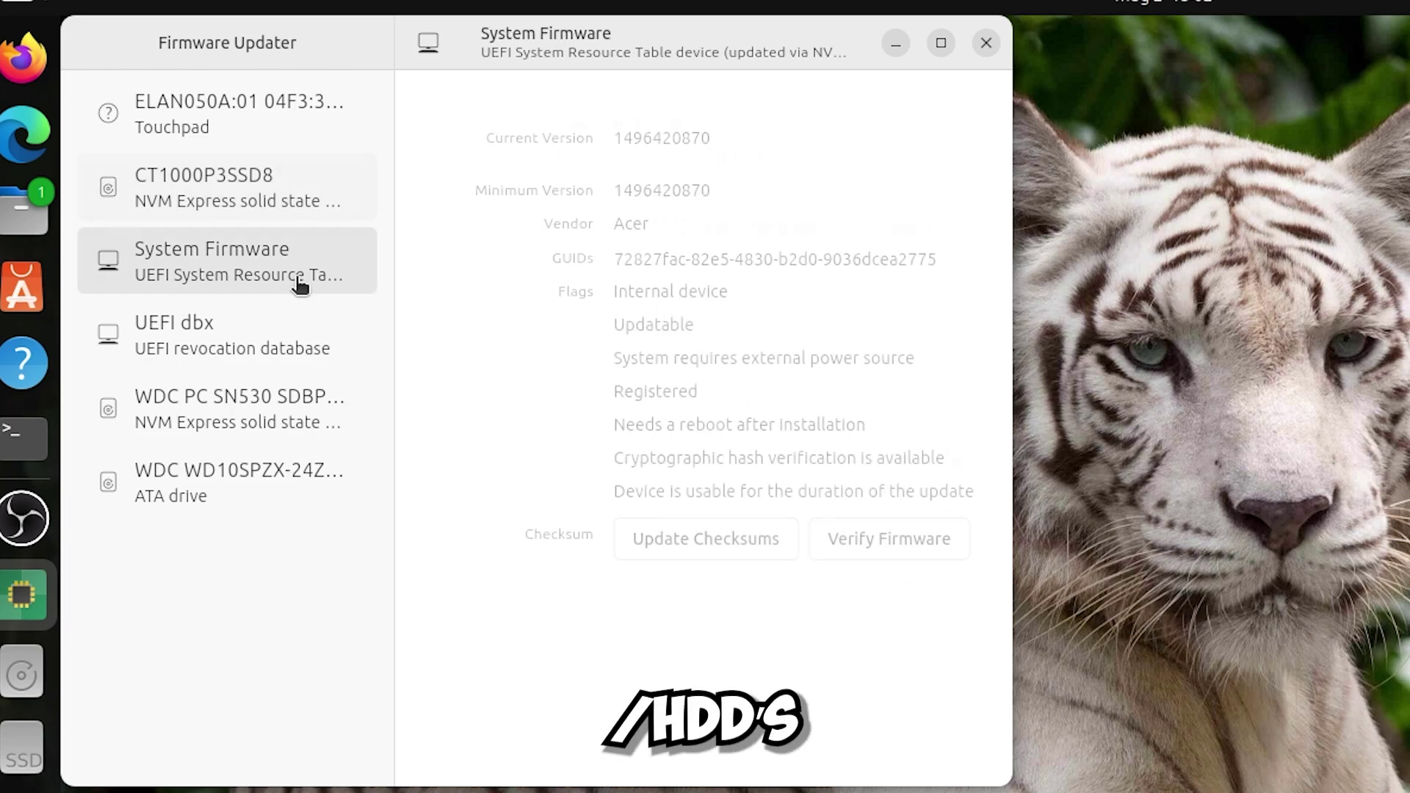
{"action": "left_click", "coordinate": [297, 339]}
{"action": "left_click", "coordinate": [296, 404]}
{"action": "left_click", "coordinate": [296, 479]}
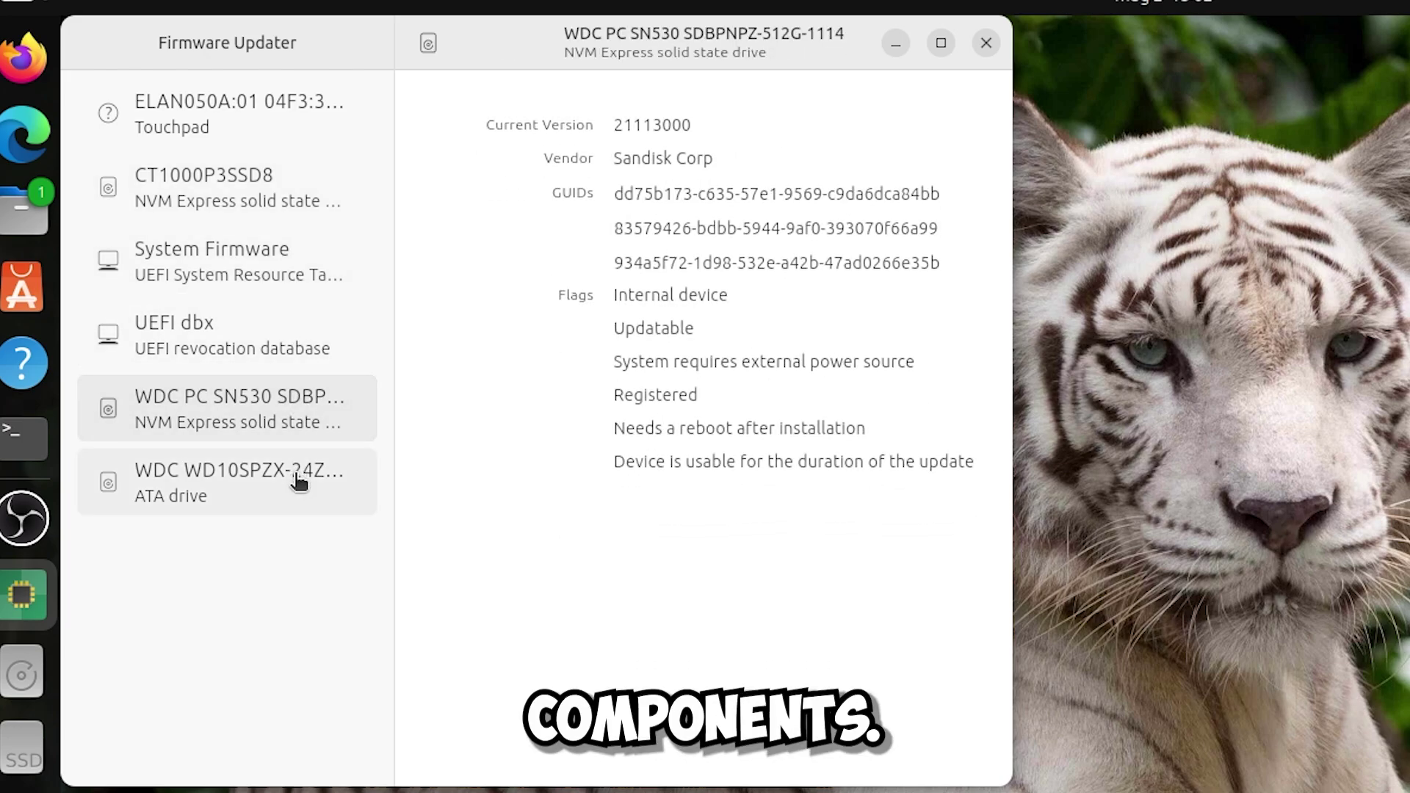
{"action": "left_click", "coordinate": [986, 43]}
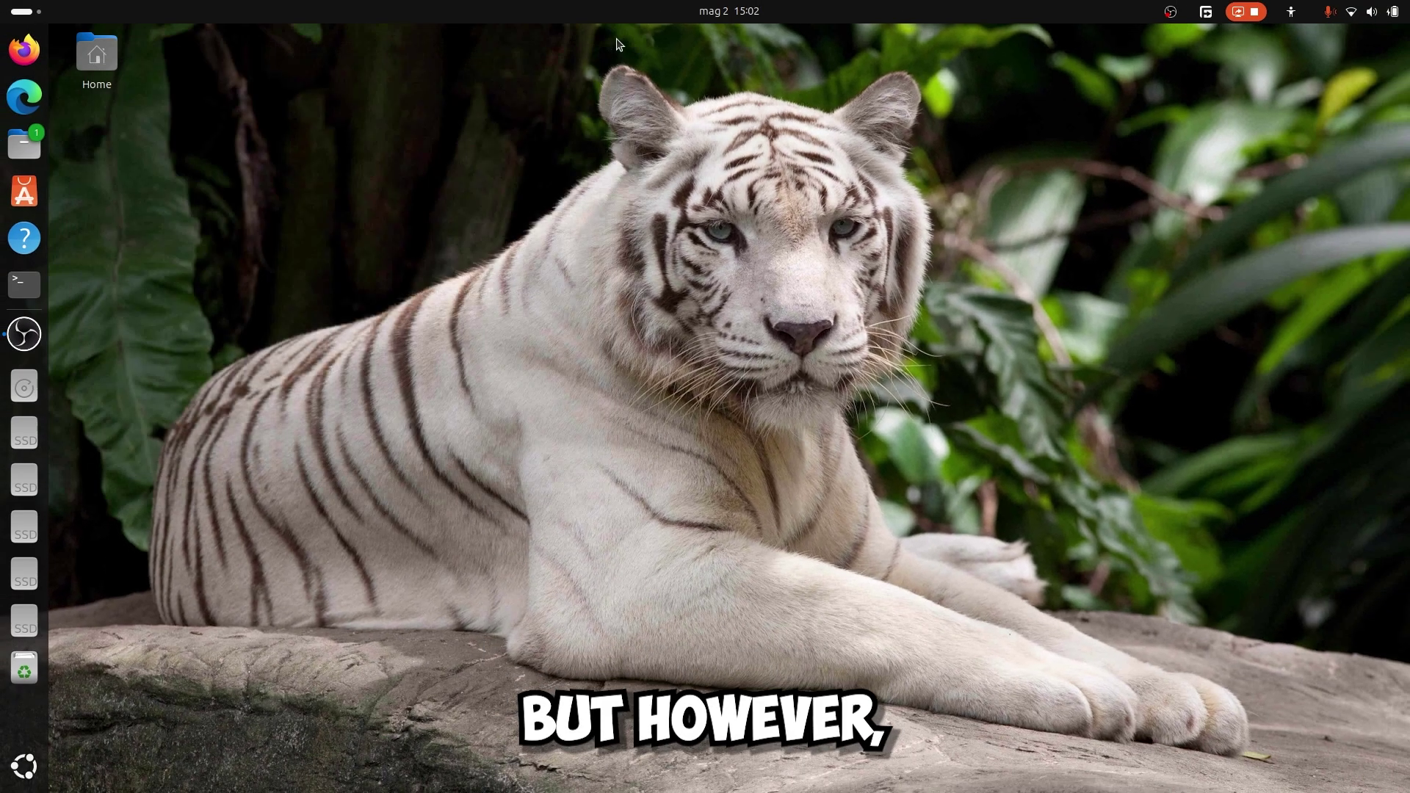
Open and close the applications grid, then open the notifications and calendar panel.
{"action": "left_click", "coordinate": [25, 766]}
{"action": "left_click", "coordinate": [467, 313]}
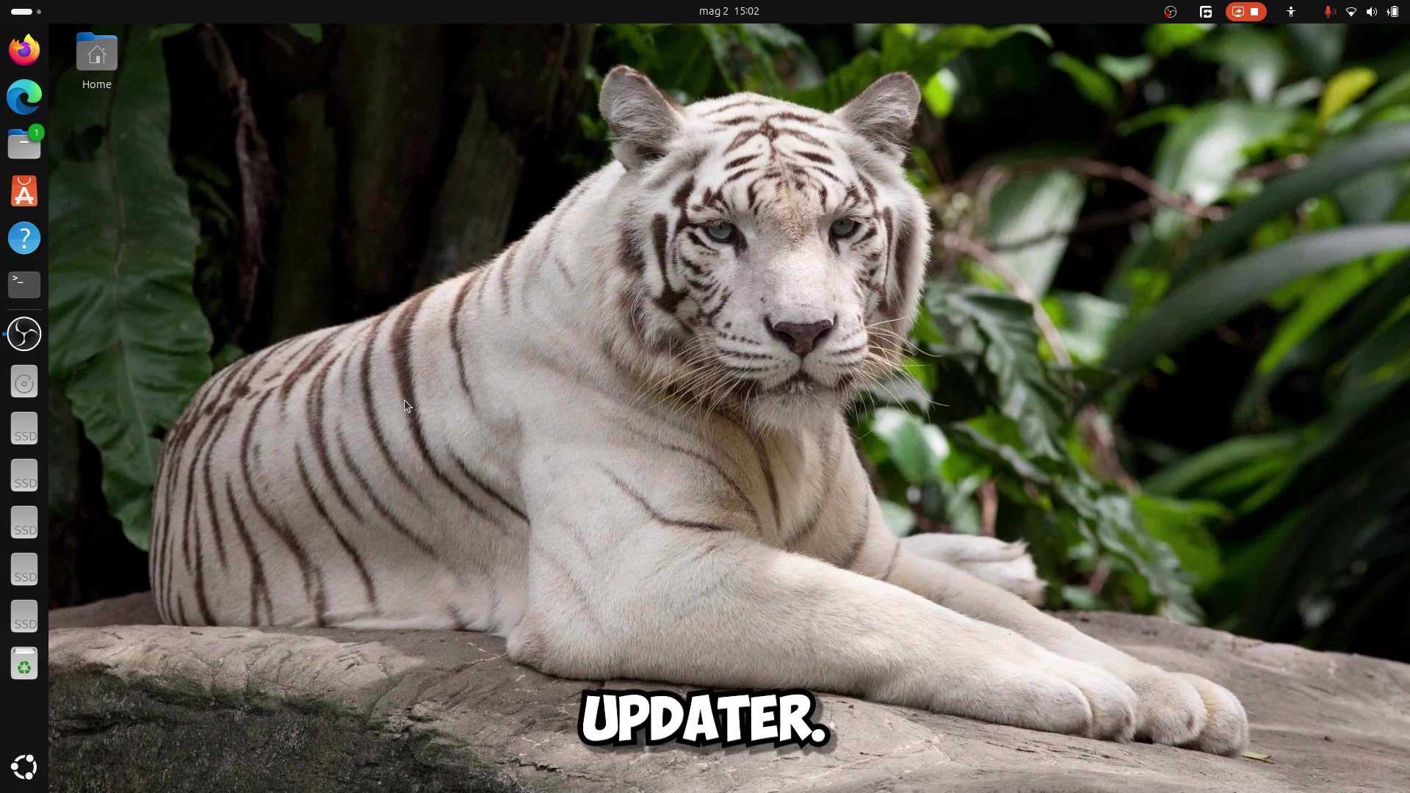
{"action": "left_click", "coordinate": [740, 9]}
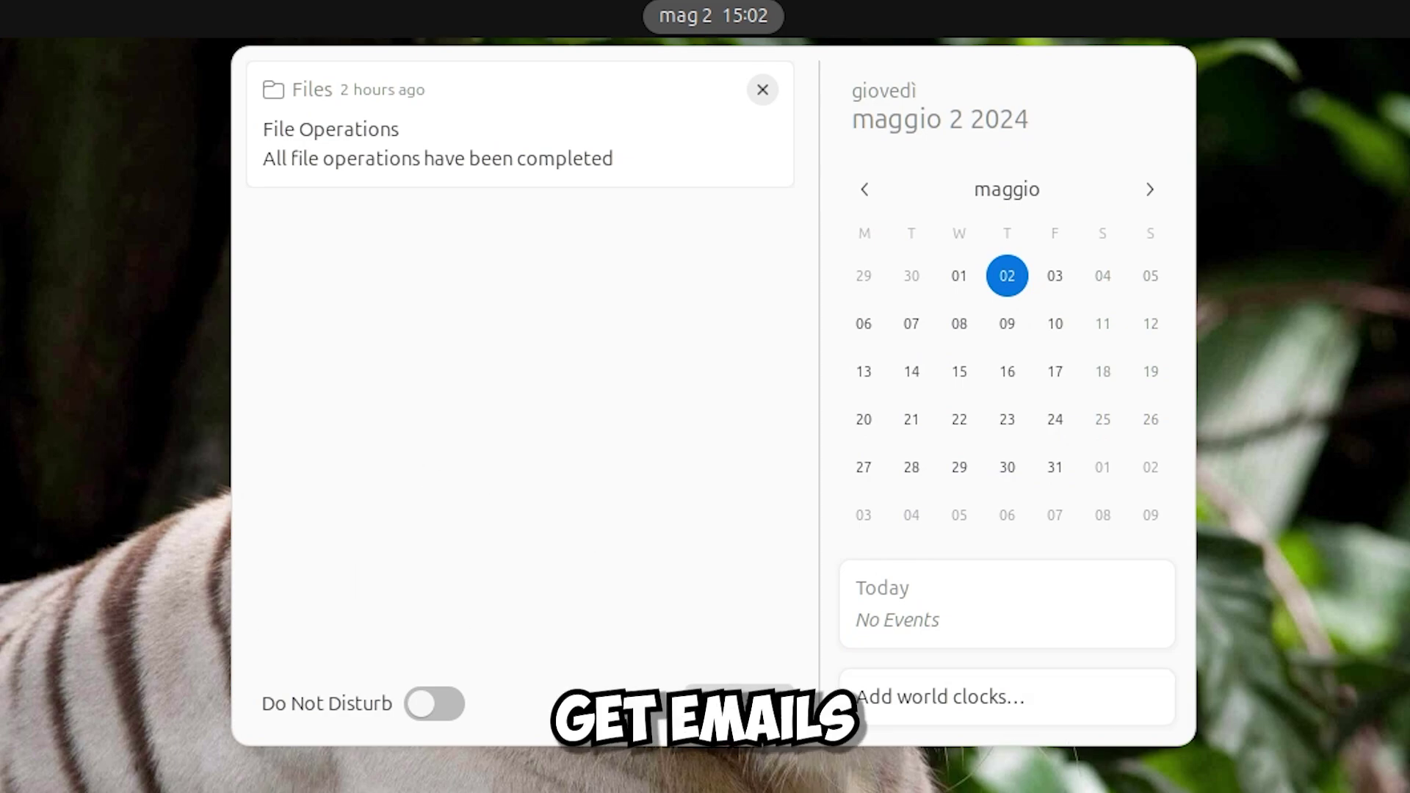
Dismiss the Files notification in the calendar panel.
{"action": "left_click", "coordinate": [737, 702]}
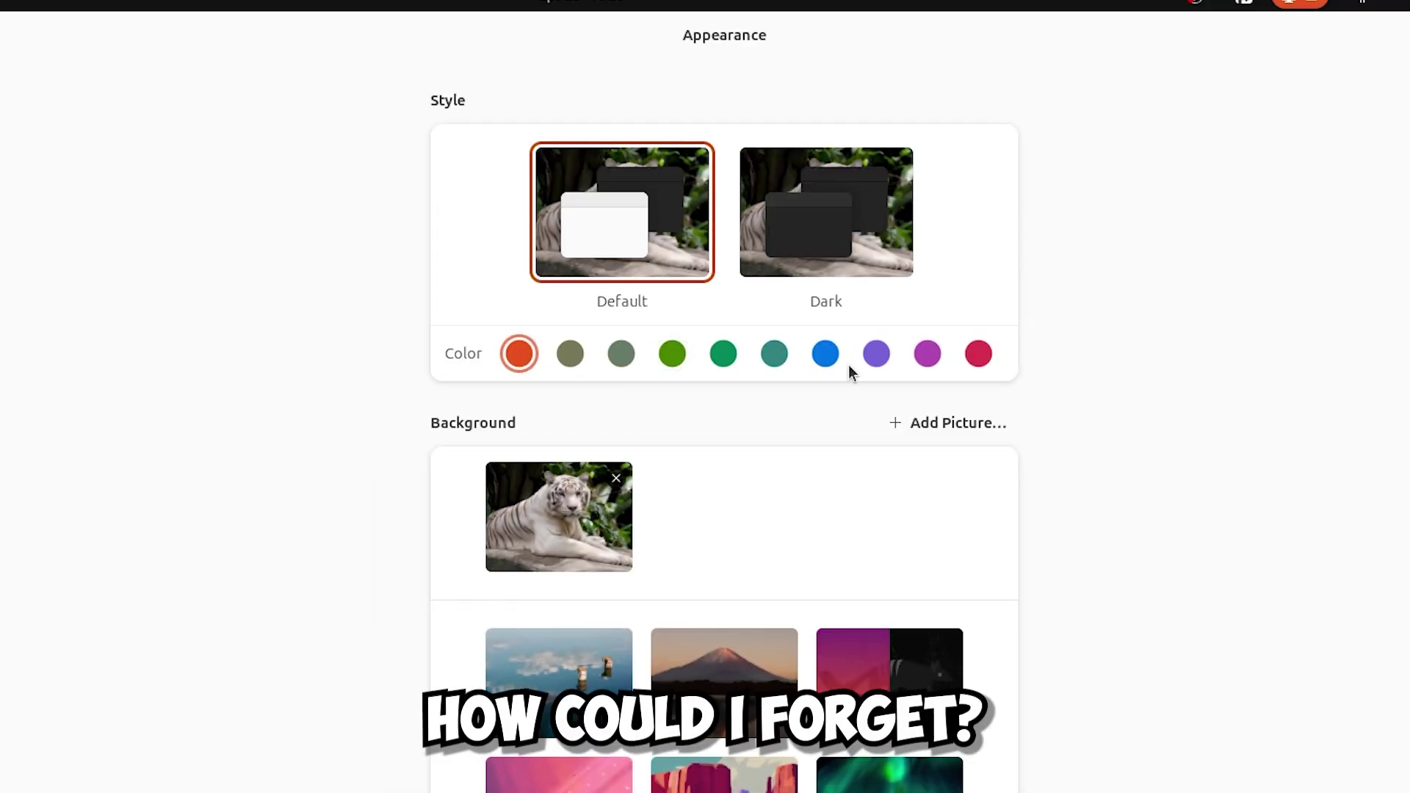
Set the accent colour to blue and try the Dark style.
{"action": "left_click", "coordinate": [823, 357]}
{"action": "scroll", "coordinate": [736, 421], "scroll_direction": "down", "scroll_amount": 2}
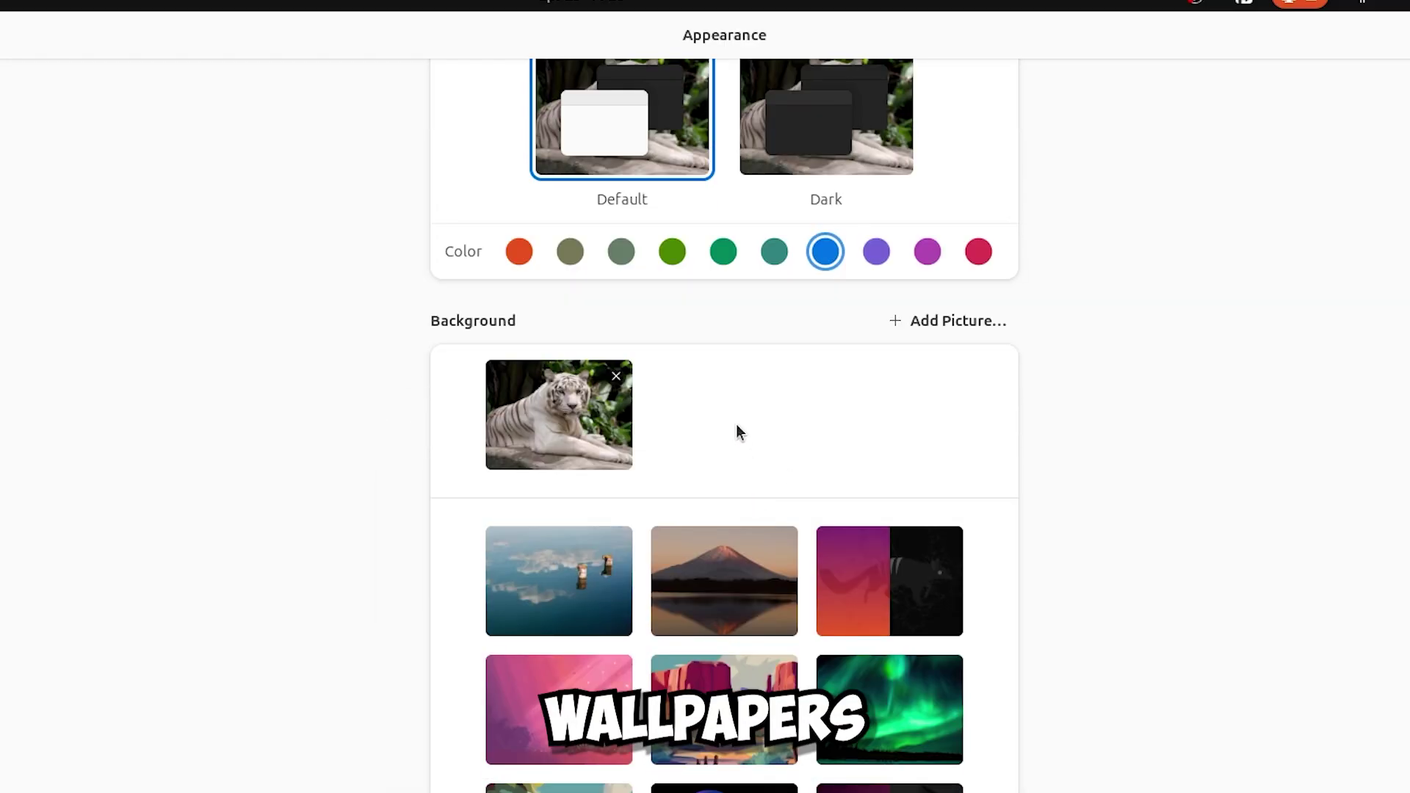
{"action": "left_click", "coordinate": [841, 129]}
Try the landscape painting, purple, light-grey and dark-grey crown, aurora, desert and pink zebra wallpapers.
{"action": "scroll", "coordinate": [812, 481], "scroll_direction": "down", "scroll_amount": 3}
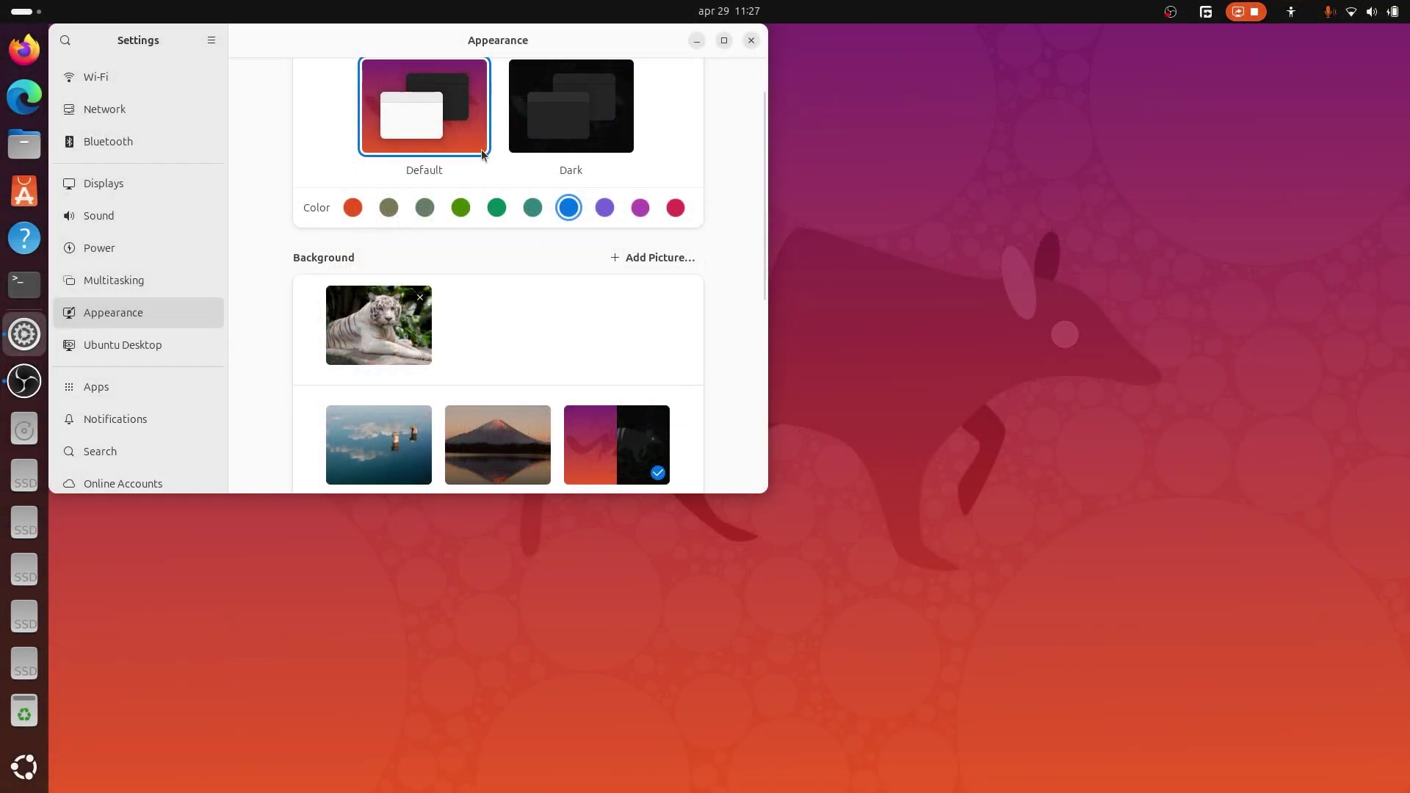
{"action": "scroll", "coordinate": [557, 283], "scroll_direction": "down", "scroll_amount": 5}
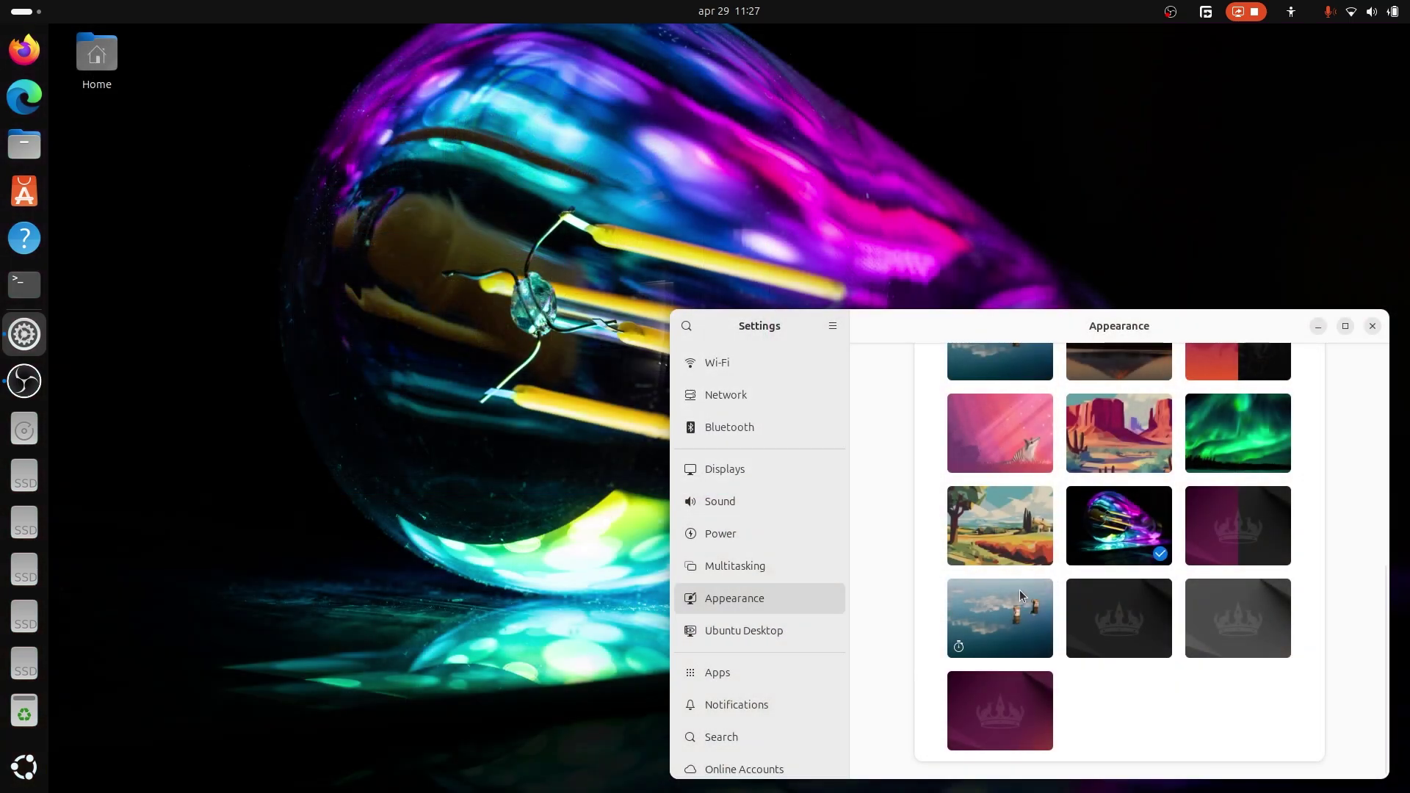
{"action": "left_click", "coordinate": [1010, 563]}
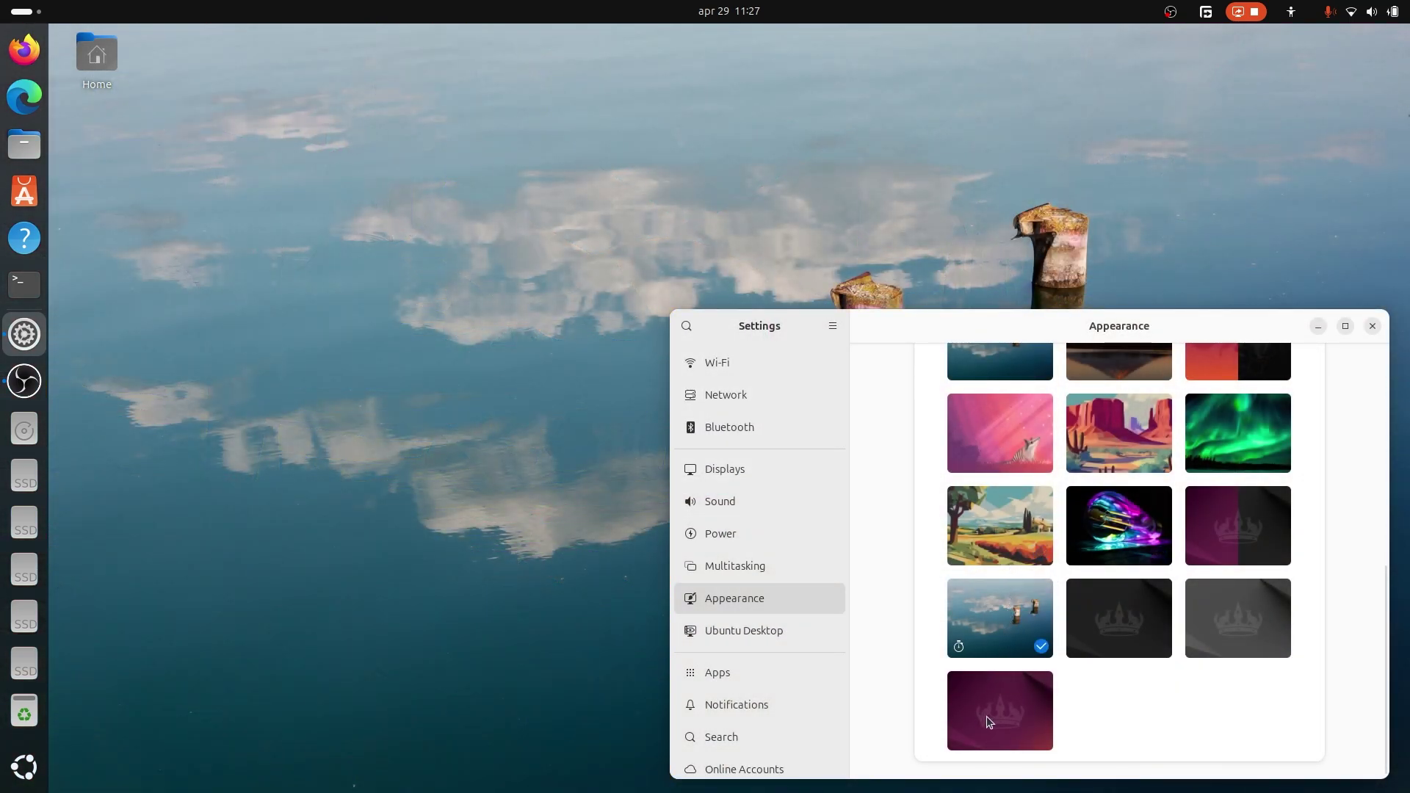
{"action": "left_click", "coordinate": [986, 716]}
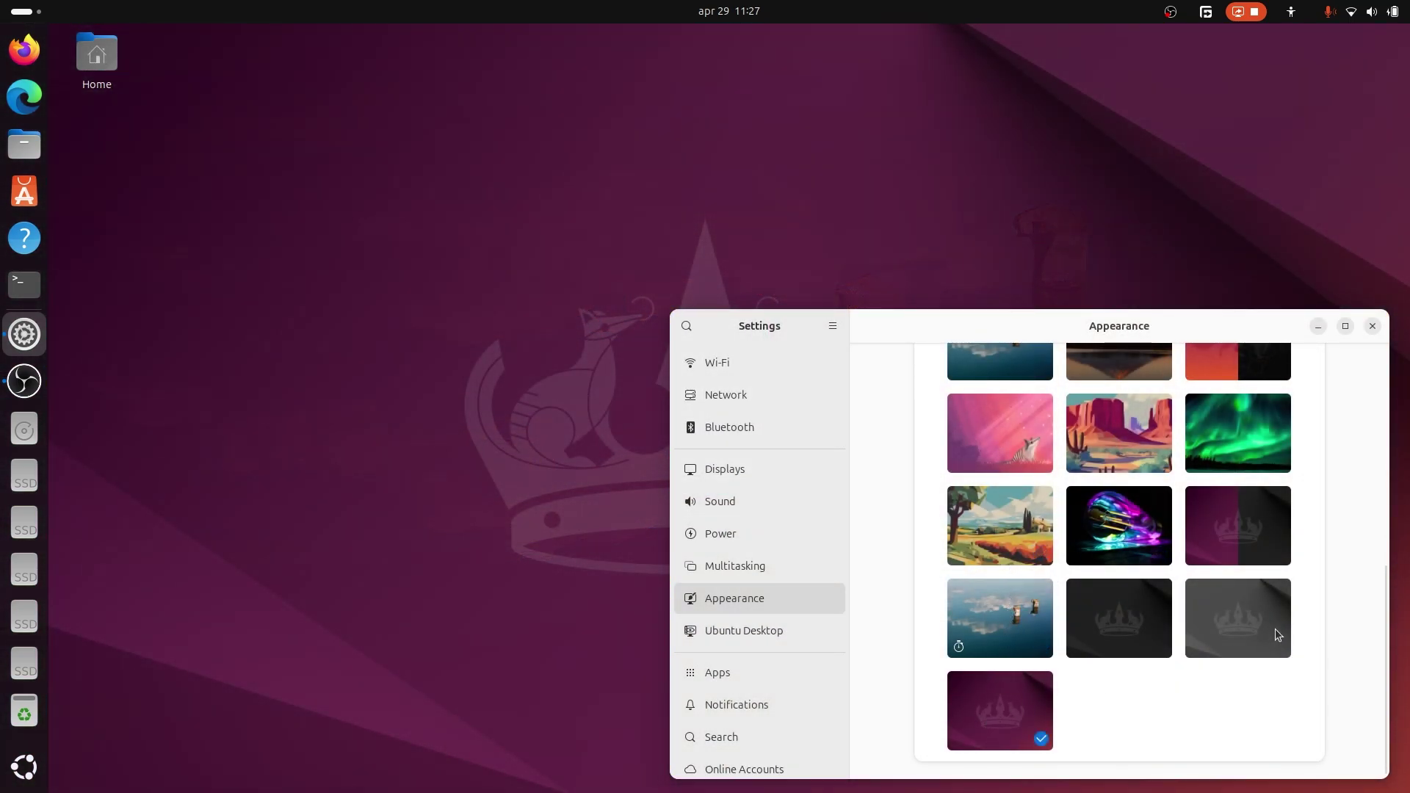
{"action": "left_click", "coordinate": [1275, 629]}
{"action": "left_click", "coordinate": [1162, 629]}
{"action": "scroll", "coordinate": [1188, 588], "scroll_direction": "up", "scroll_amount": 2}
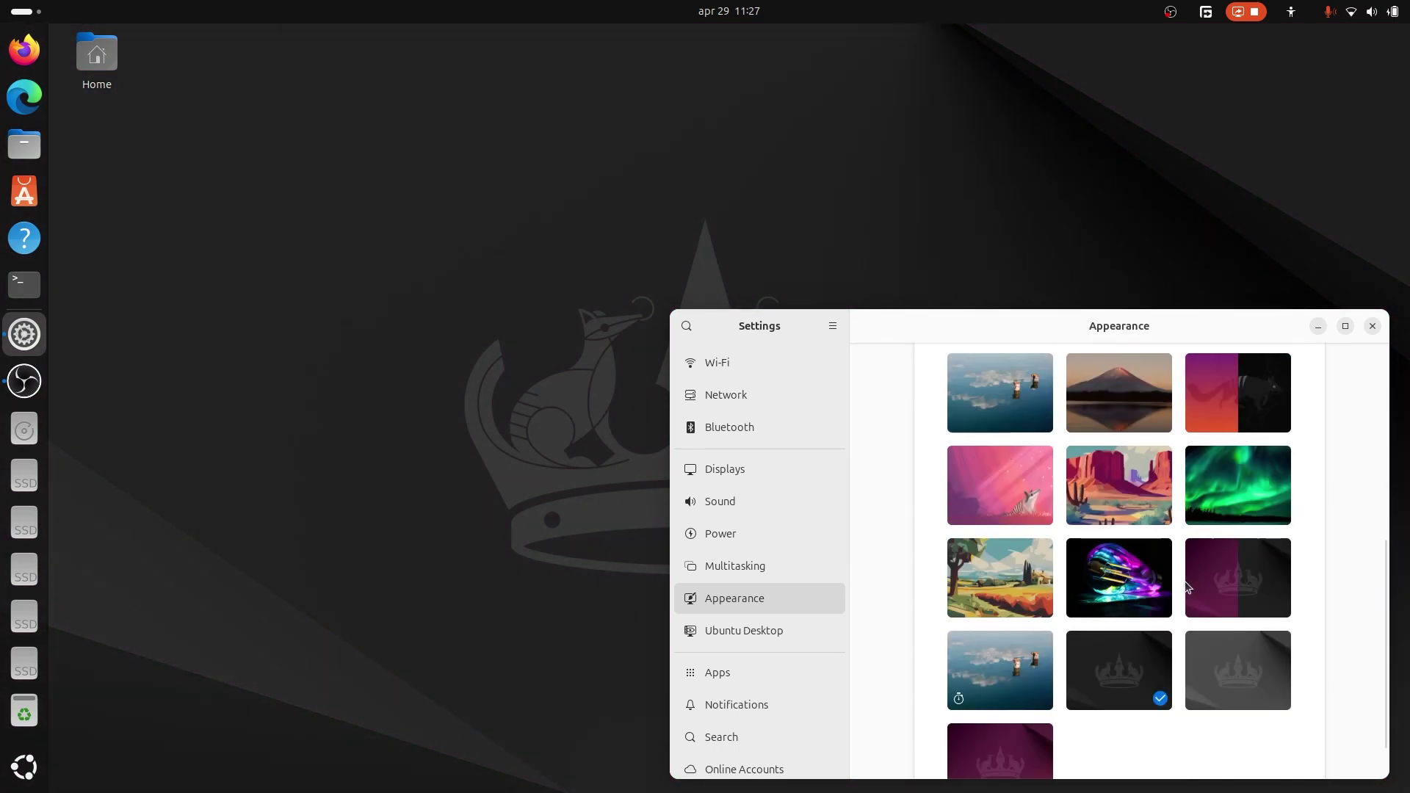
{"action": "left_click", "coordinate": [1235, 491]}
{"action": "left_click", "coordinate": [1159, 484]}
{"action": "left_click", "coordinate": [1034, 488]}
Try the numbat, posts-in-water and Mount Fuji wallpapers, then settle on the tiger photo.
{"action": "left_click_drag", "start_coordinate": [1075, 326], "coordinate": [624, 648]}
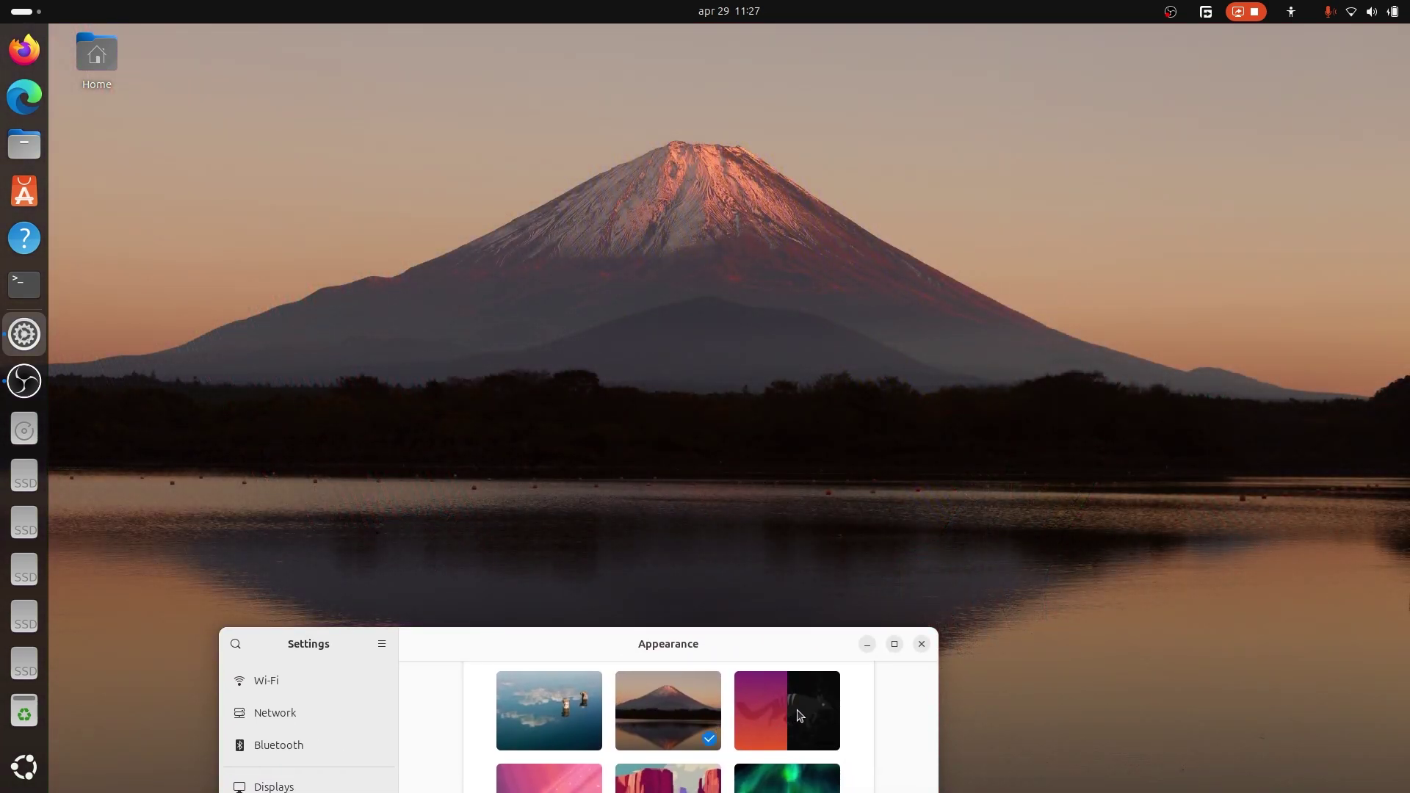
{"action": "left_click", "coordinate": [799, 716]}
{"action": "left_click", "coordinate": [520, 704]}
{"action": "left_click", "coordinate": [683, 702]}
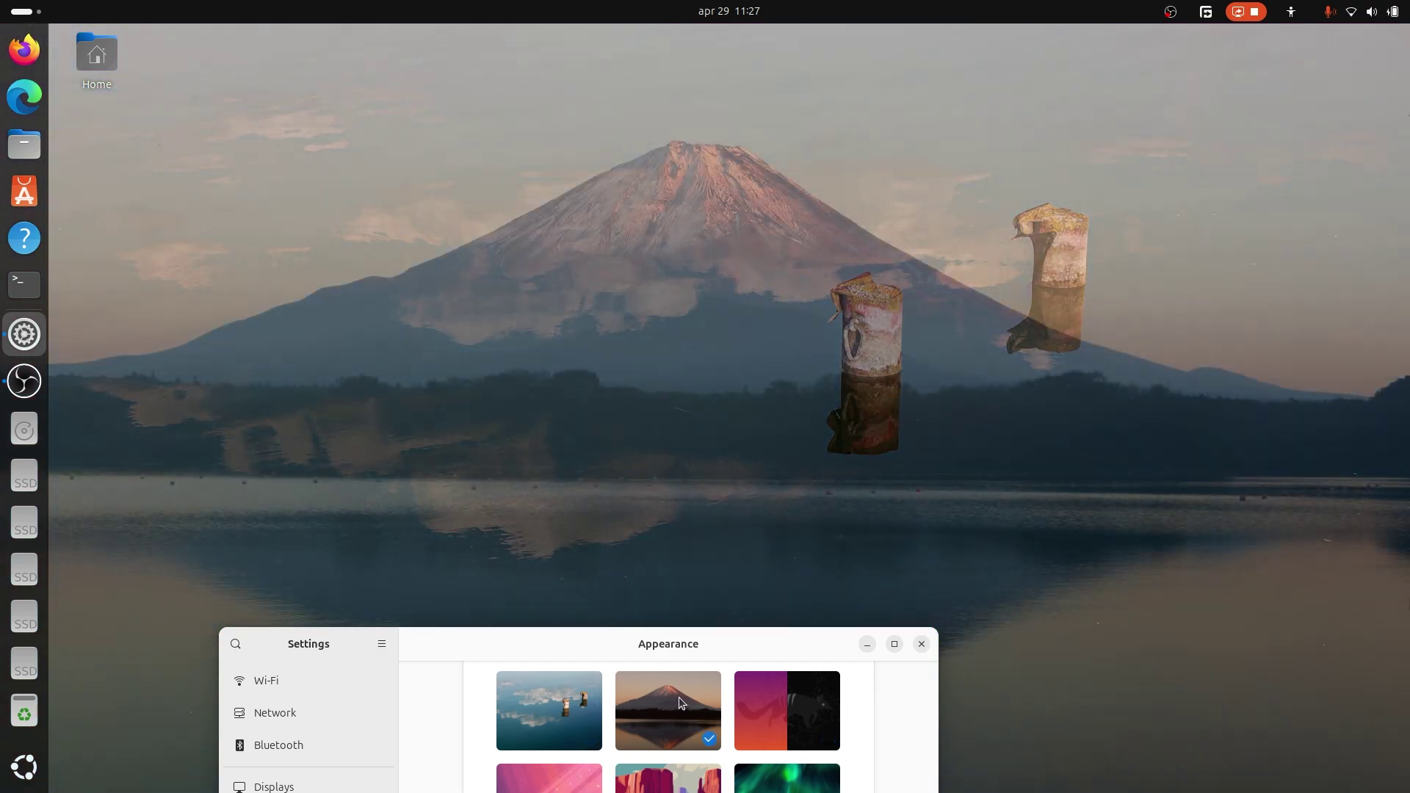
{"action": "left_click_drag", "start_coordinate": [854, 646], "coordinate": [754, 211]}
{"action": "scroll", "coordinate": [724, 389], "scroll_direction": "up", "scroll_amount": 5}
{"action": "left_click", "coordinate": [527, 516]}
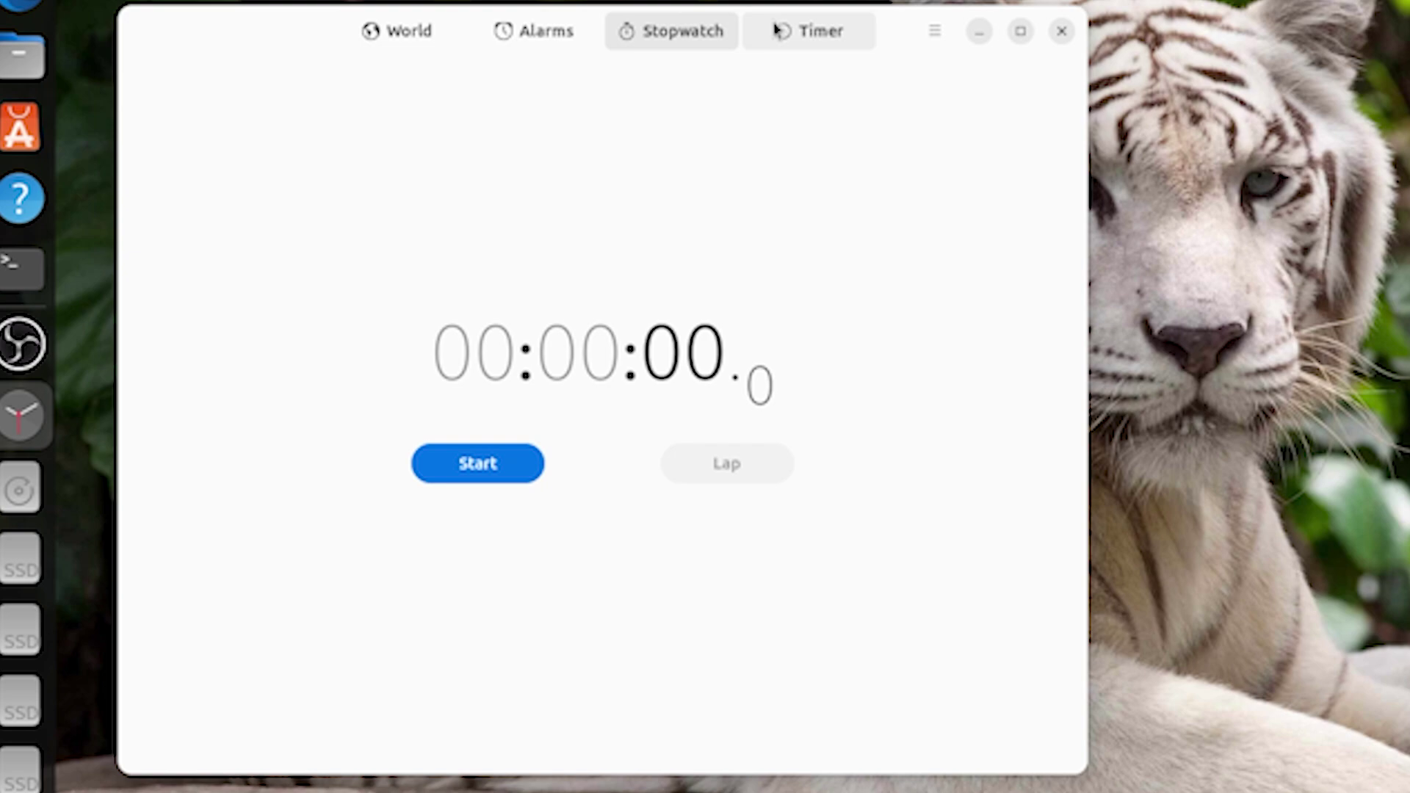
{"action": "left_click", "coordinate": [536, 143]}
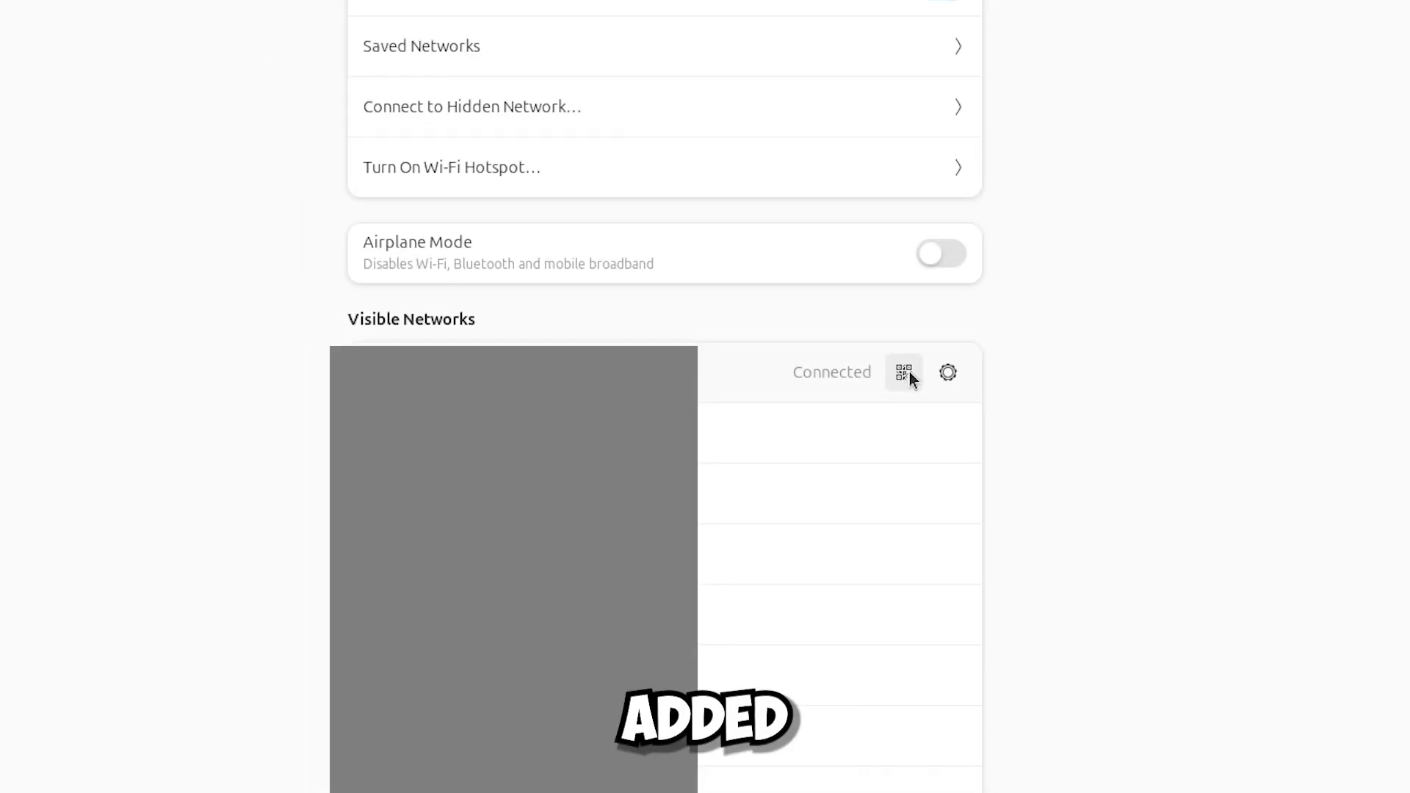
Show the Share Network QR code for the connected Wi-Fi network.
{"action": "left_click", "coordinate": [908, 371]}
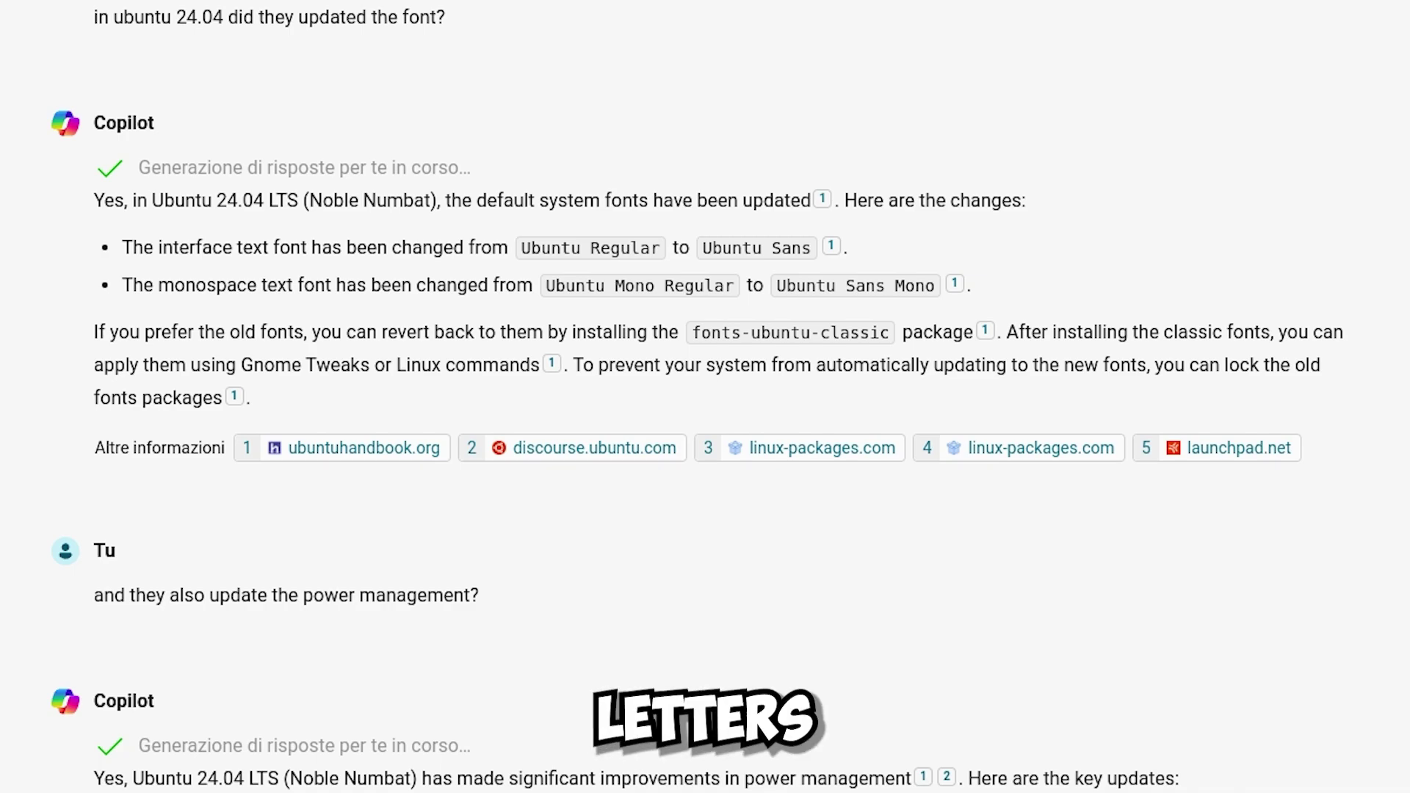
{"action": "scroll", "coordinate": [704, 397], "scroll_direction": "down", "scroll_amount": 5}
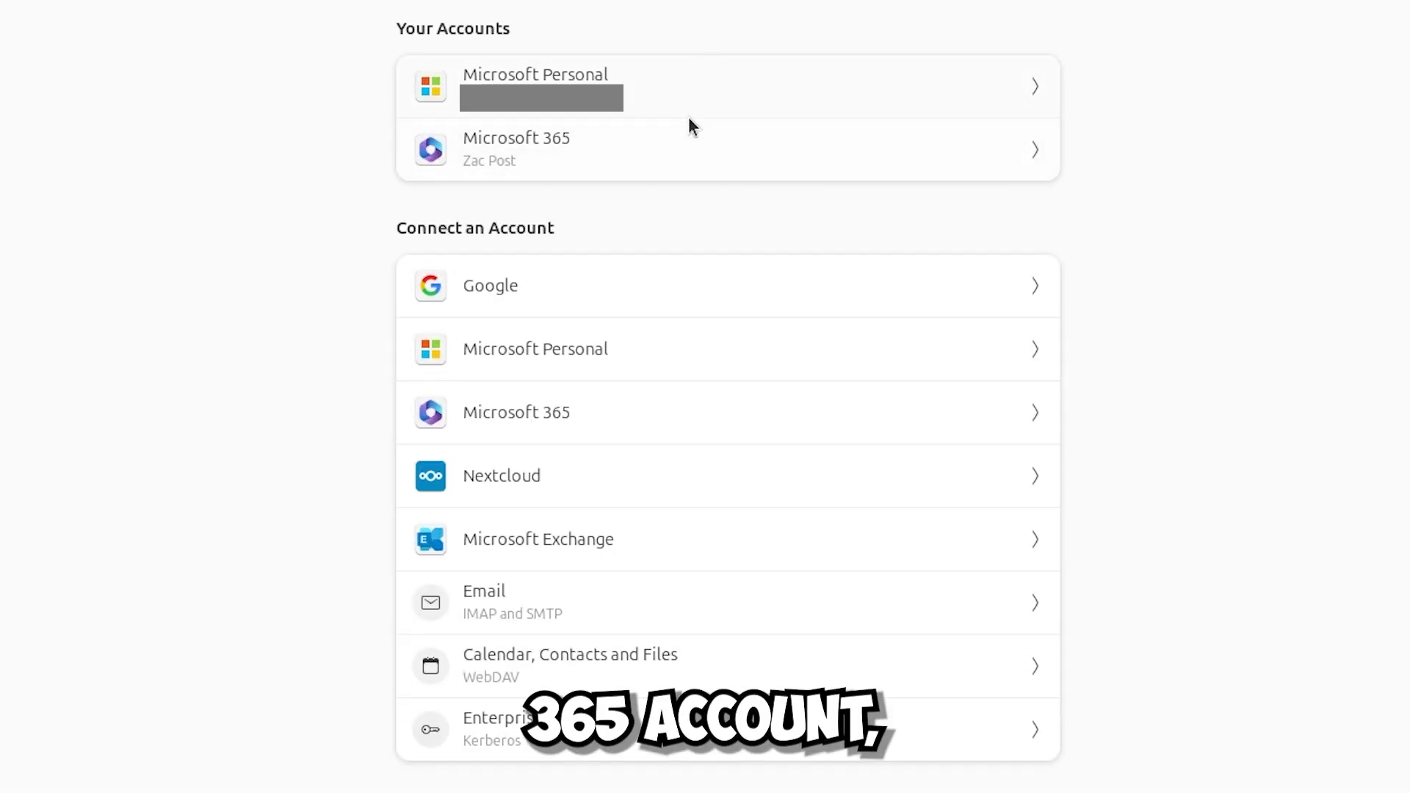
Open the Microsoft 365 account's OneDrive storage and its Condiviso con me folder.
{"action": "left_click", "coordinate": [135, 359]}
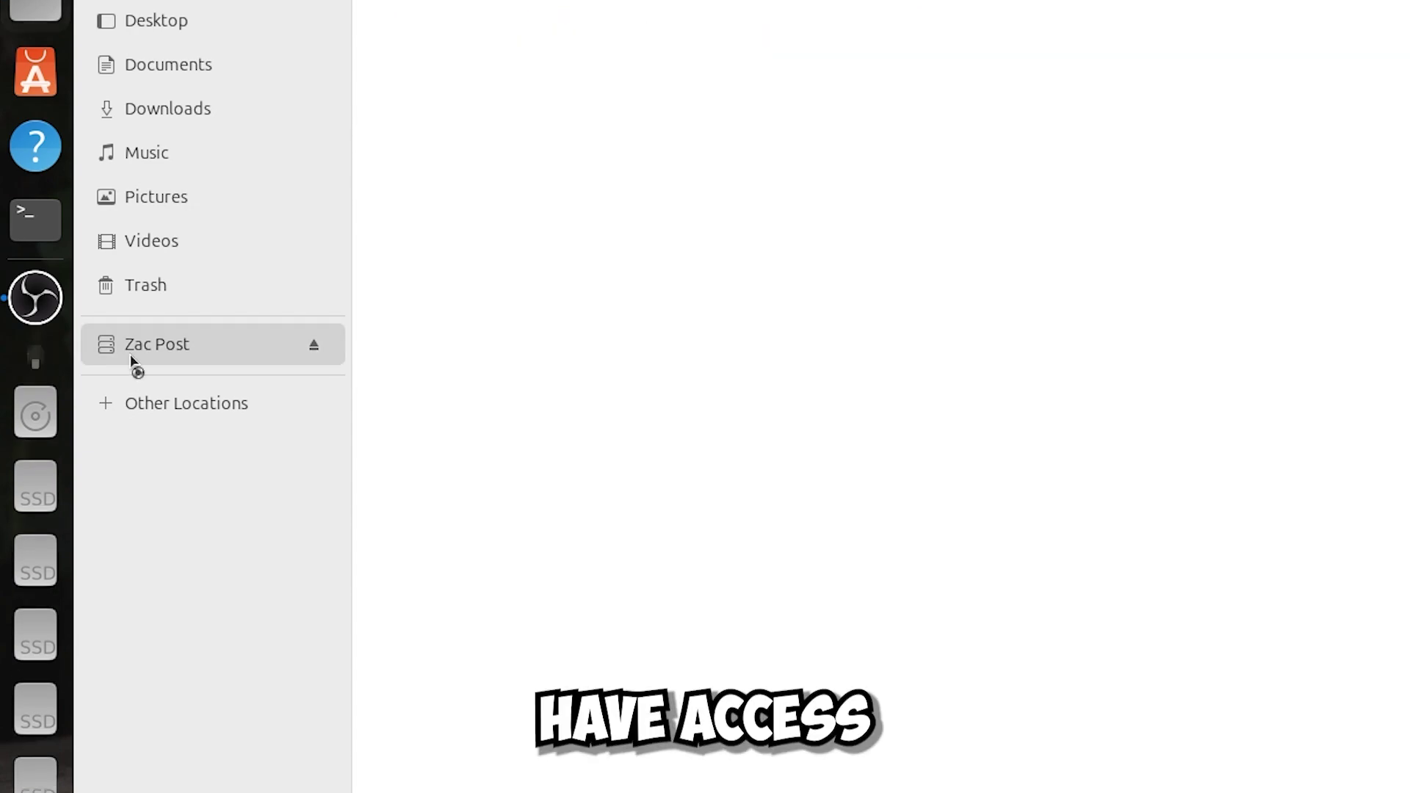
{"action": "double_click", "coordinate": [443, 160]}
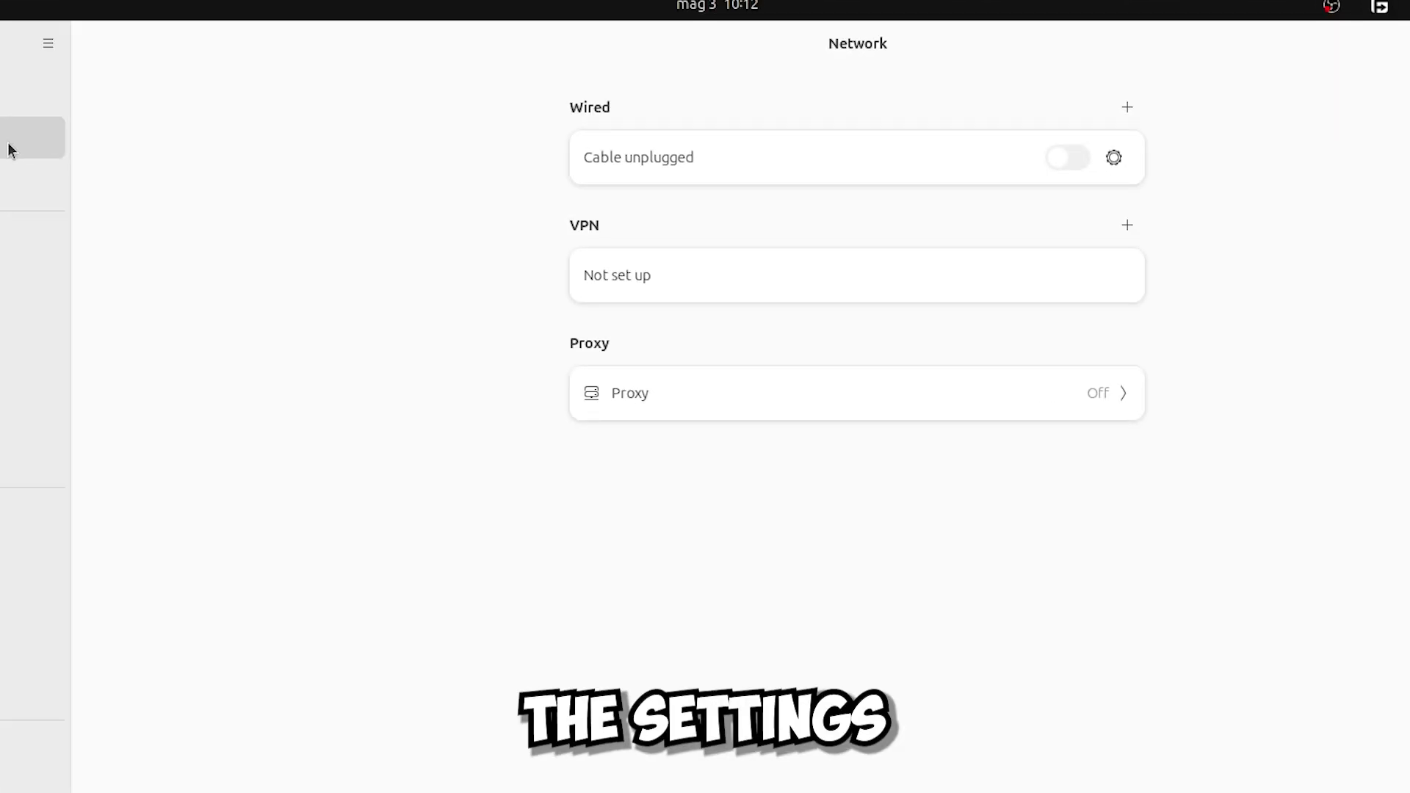
Start a new WireGuard VPN connection, keeping it private to this user.
{"action": "left_click", "coordinate": [1114, 236]}
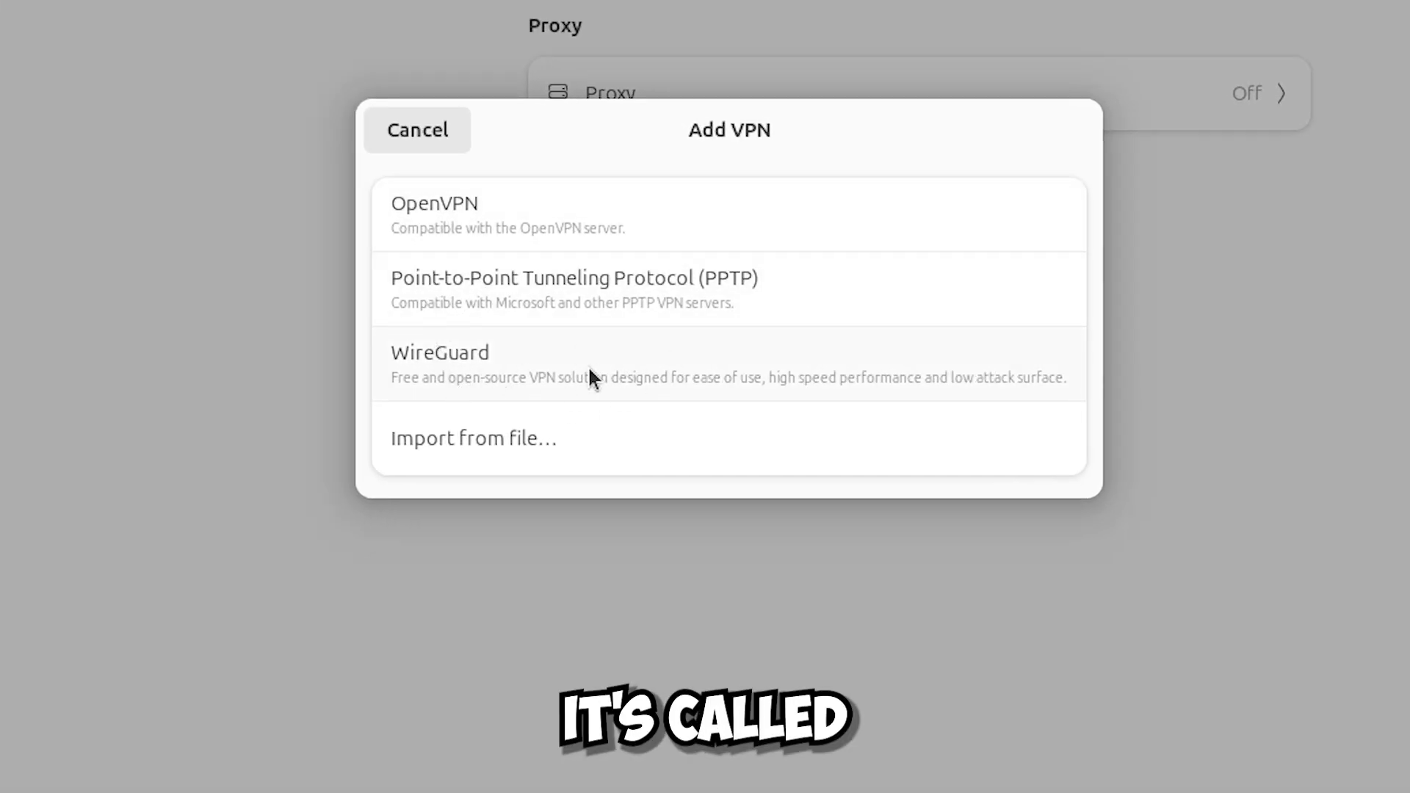
{"action": "left_click", "coordinate": [638, 376]}
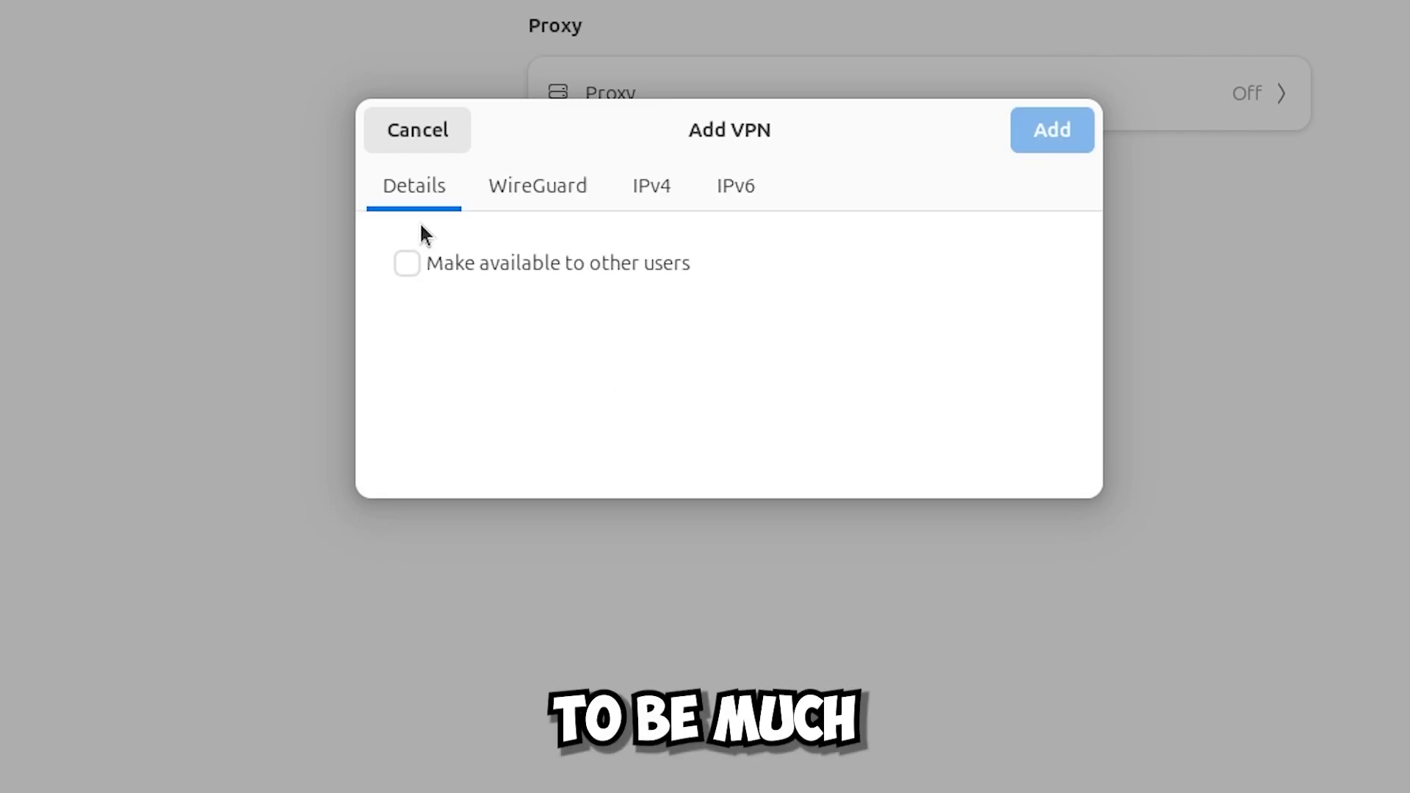
{"action": "left_click", "coordinate": [434, 260]}
{"action": "left_click", "coordinate": [434, 260]}
Review the new VPN's WireGuard, IPv6 and IPv4 settings tabs.
{"action": "left_click", "coordinate": [571, 187]}
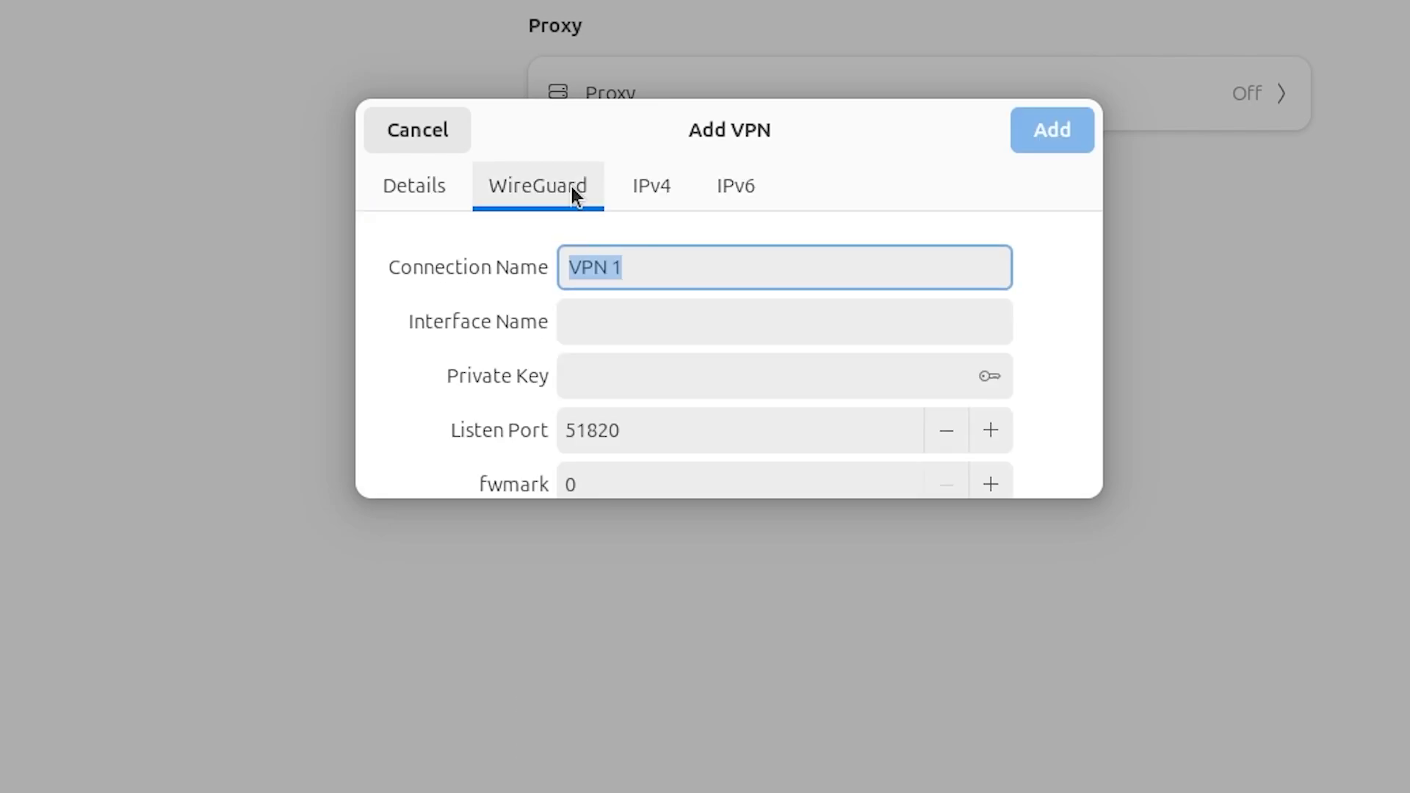
{"action": "left_click", "coordinate": [735, 185]}
{"action": "scroll", "coordinate": [442, 342], "scroll_direction": "down", "scroll_amount": 5}
{"action": "scroll", "coordinate": [442, 351], "scroll_direction": "down", "scroll_amount": 2}
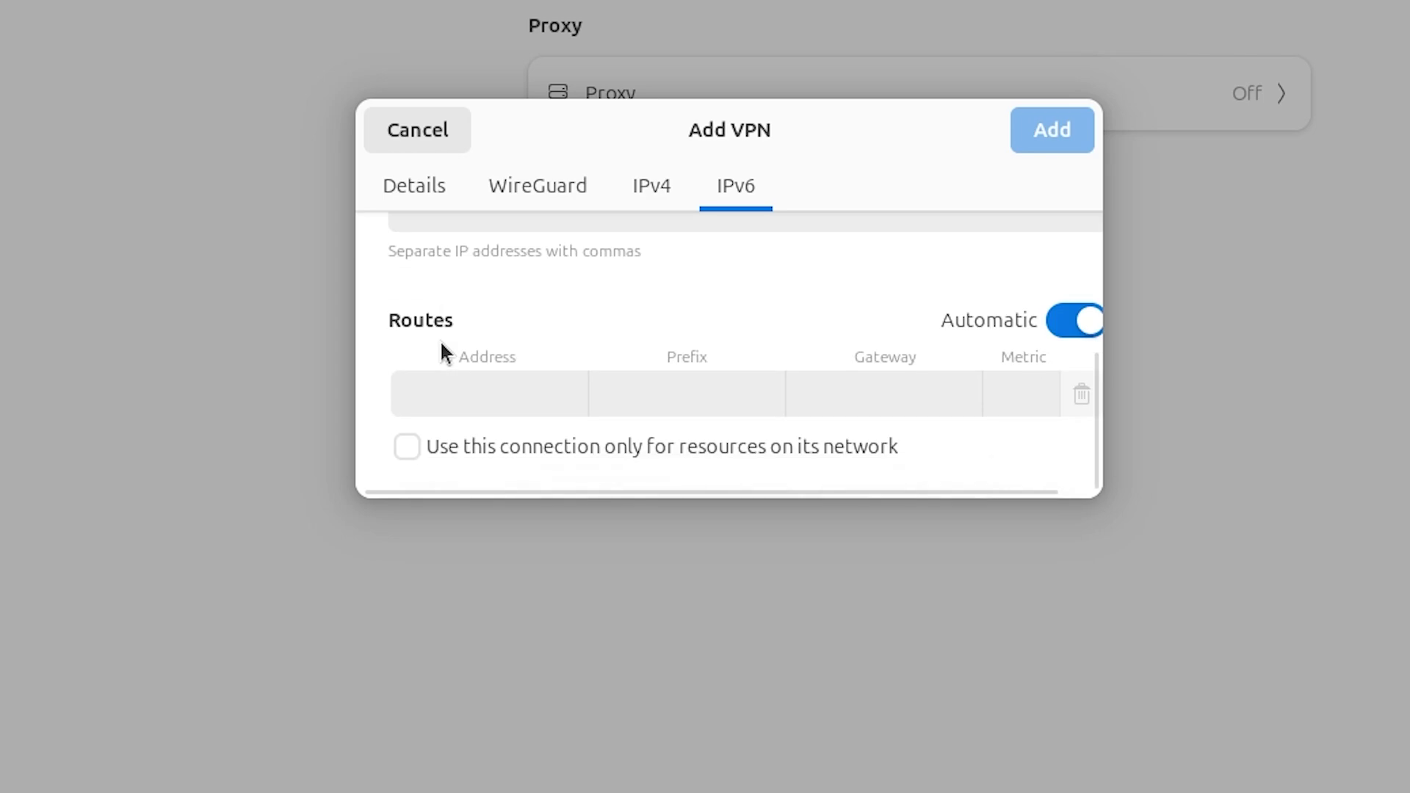
{"action": "left_click", "coordinate": [651, 185]}
{"action": "scroll", "coordinate": [474, 367], "scroll_direction": "down", "scroll_amount": 2}
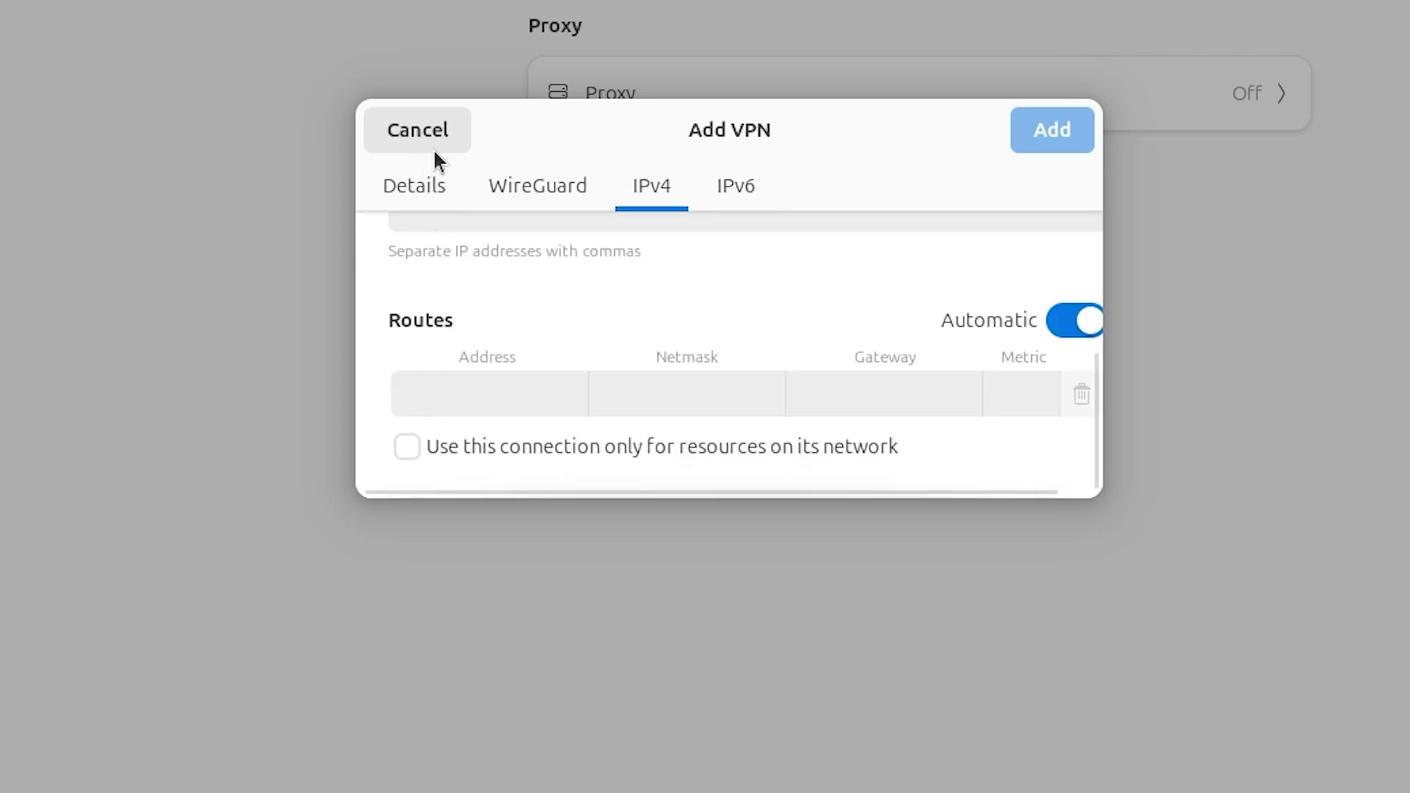
Look over the WireGuard tab once more, then maximize the Firefox window.
{"action": "left_click", "coordinate": [544, 173]}
{"action": "scroll", "coordinate": [449, 325], "scroll_direction": "down", "scroll_amount": 3}
{"action": "scroll", "coordinate": [455, 328], "scroll_direction": "down", "scroll_amount": 3}
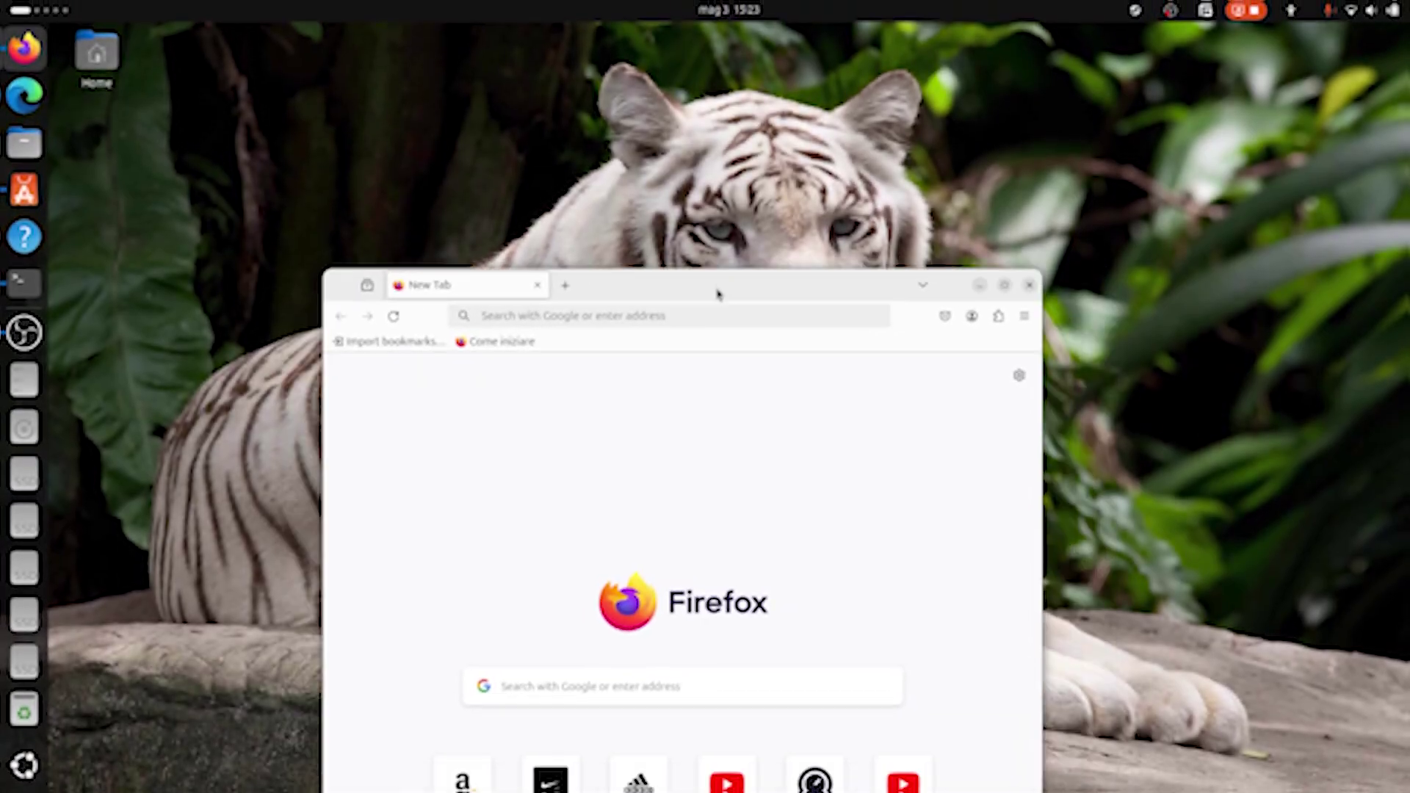
{"action": "left_click_drag", "start_coordinate": [718, 294], "coordinate": [661, 14]}
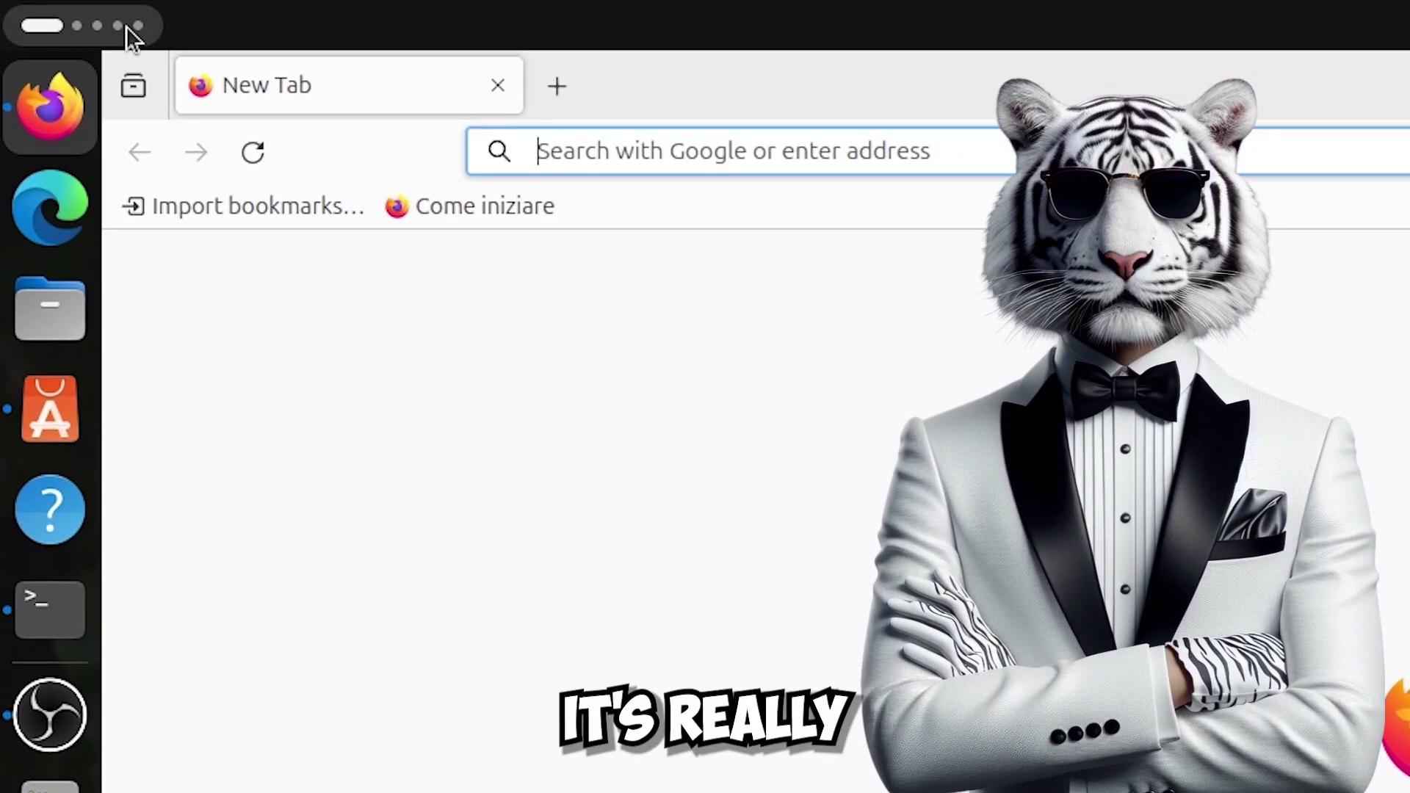
Cycle through the workspaces past App Center and Terminal to the empty tiger-wallpaper one.
{"action": "scroll", "coordinate": [57, 12], "scroll_direction": "down", "scroll_amount": 1}
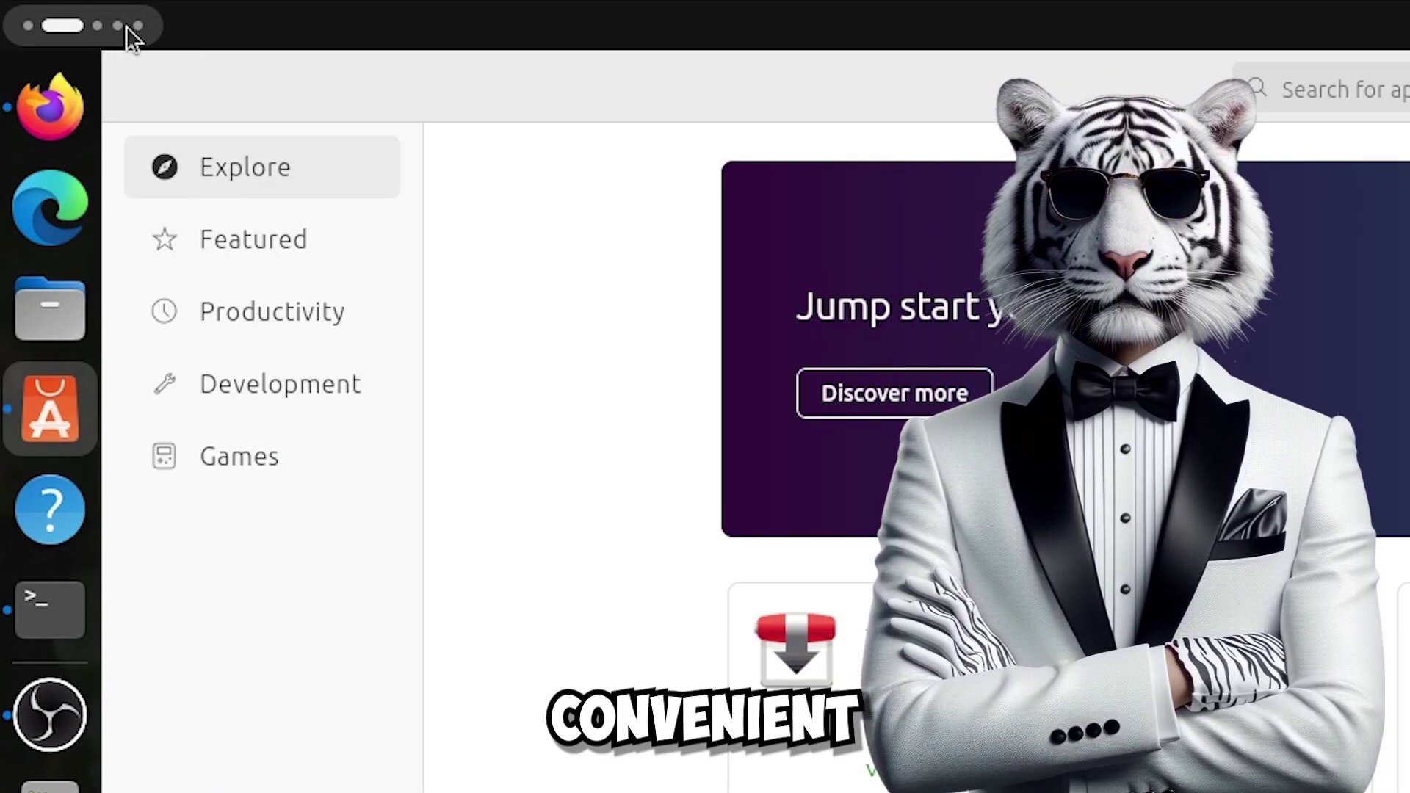
{"action": "scroll", "coordinate": [126, 25], "scroll_direction": "down", "scroll_amount": 1}
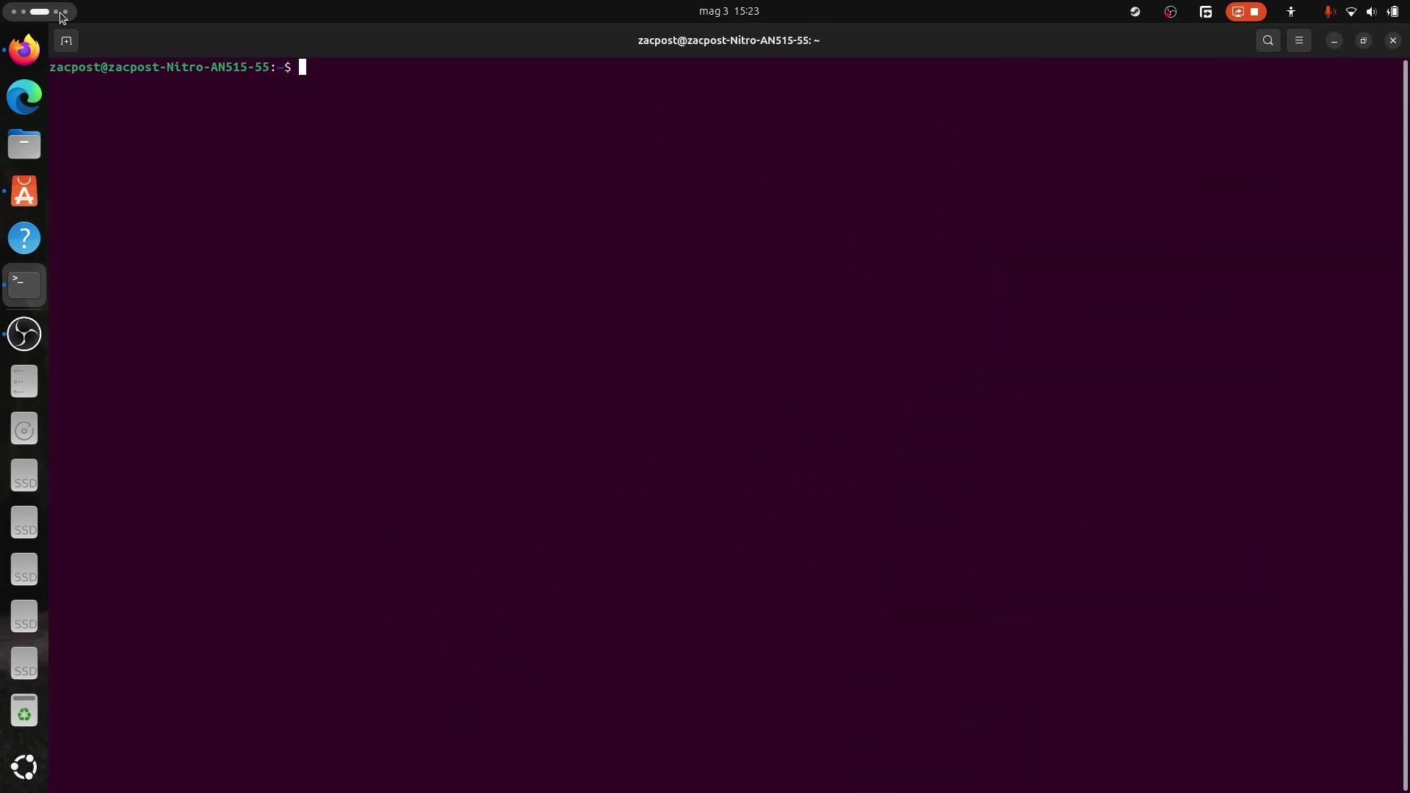
{"action": "scroll", "coordinate": [62, 15], "scroll_direction": "down", "scroll_amount": 1}
{"action": "scroll", "coordinate": [62, 15], "scroll_direction": "down", "scroll_amount": 1}
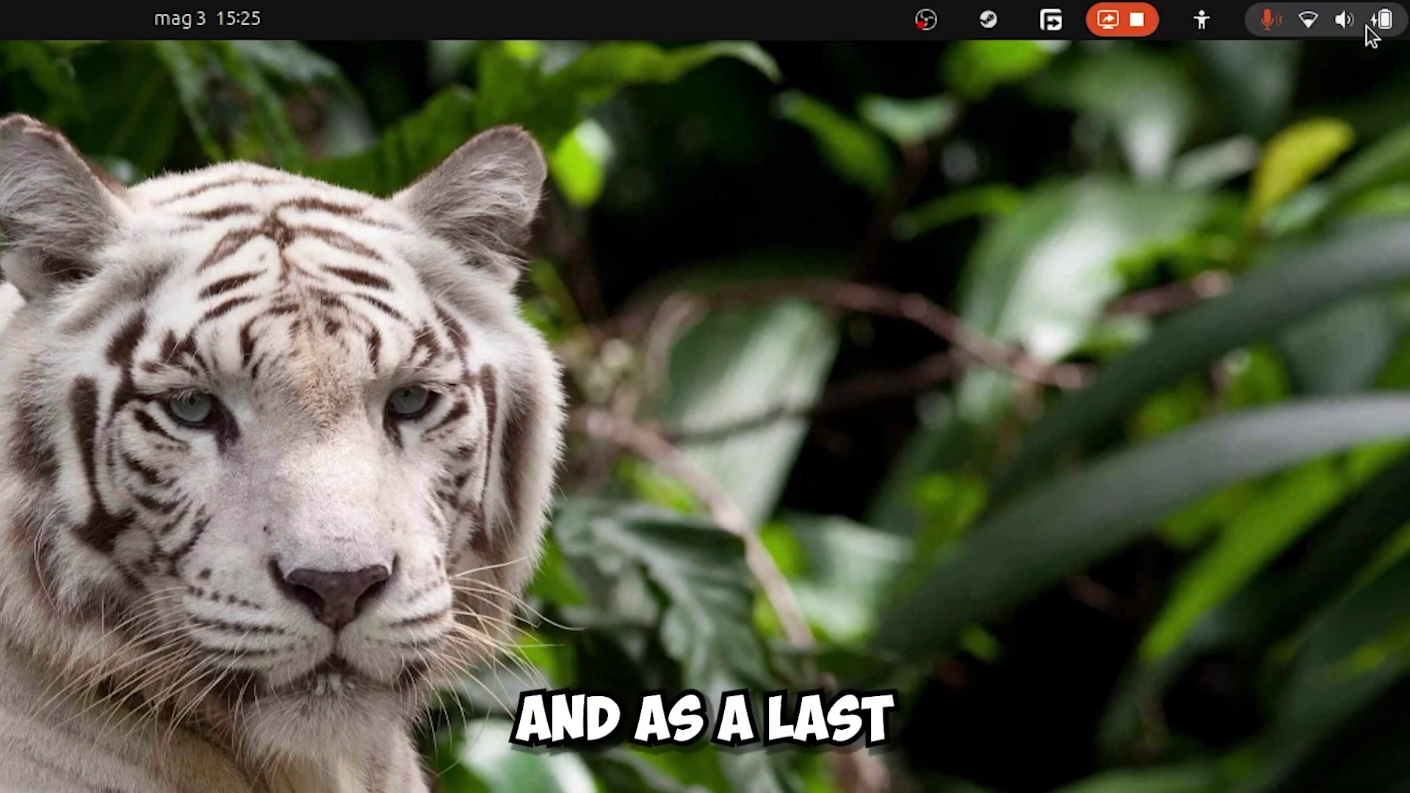
{"action": "left_click", "coordinate": [1366, 27]}
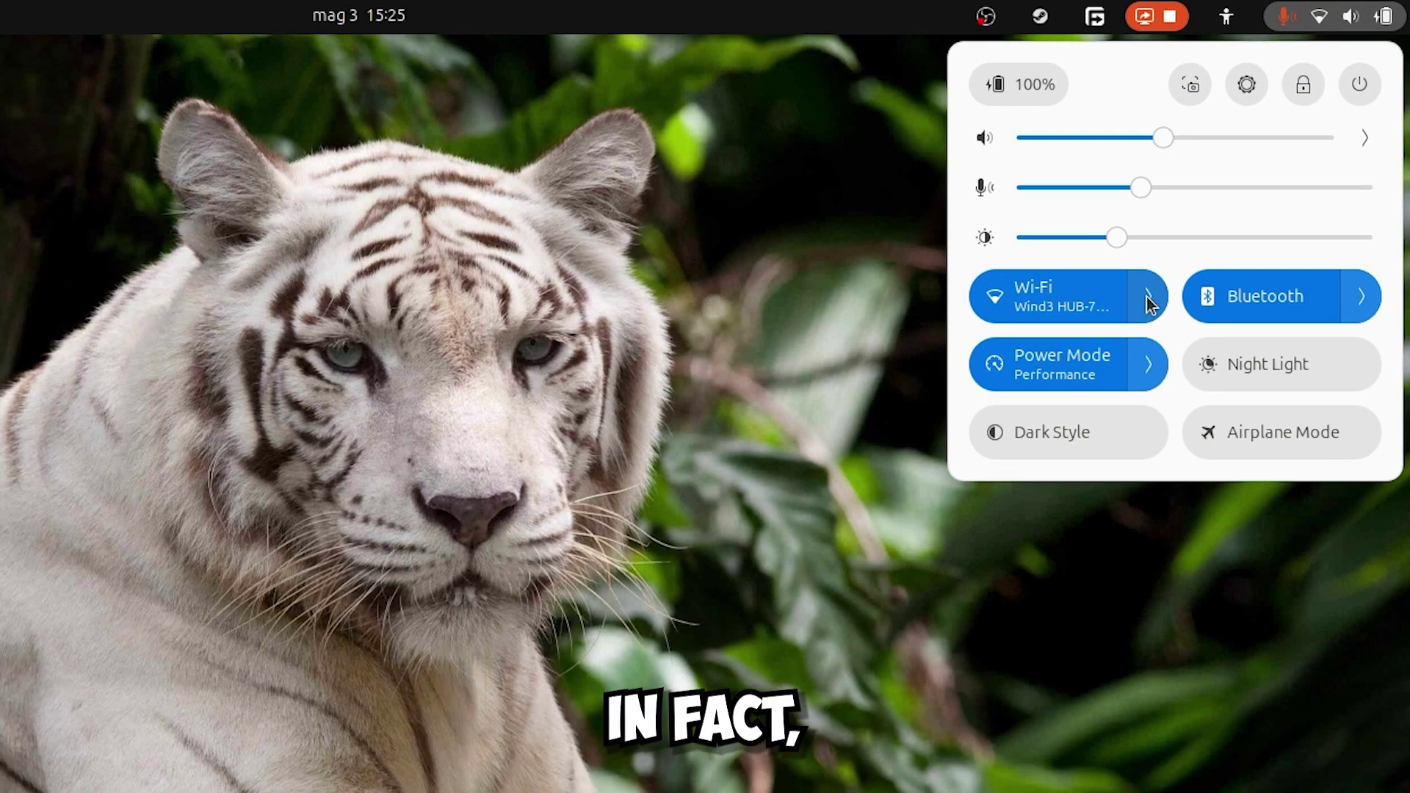
{"action": "left_click", "coordinate": [1094, 345]}
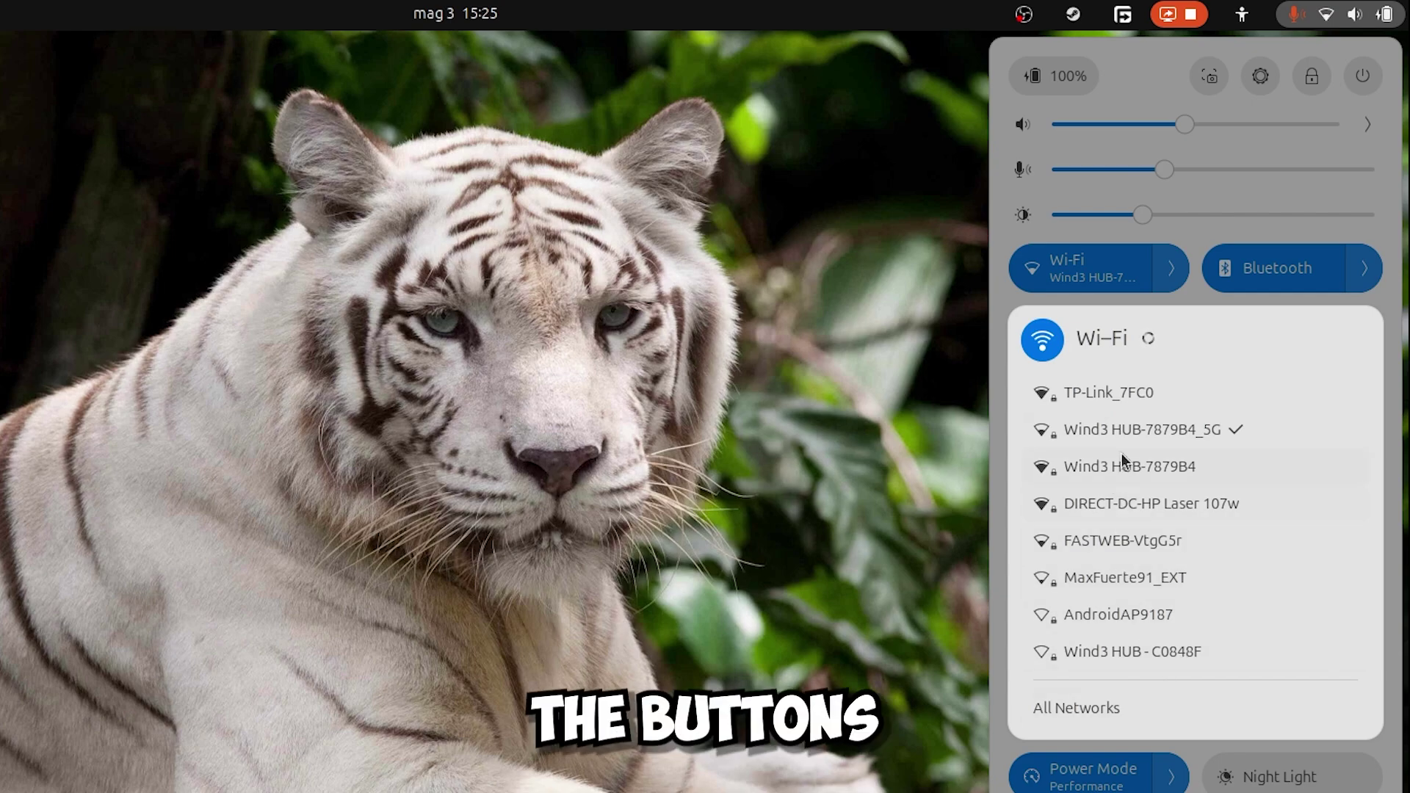
{"action": "left_click", "coordinate": [1124, 391]}
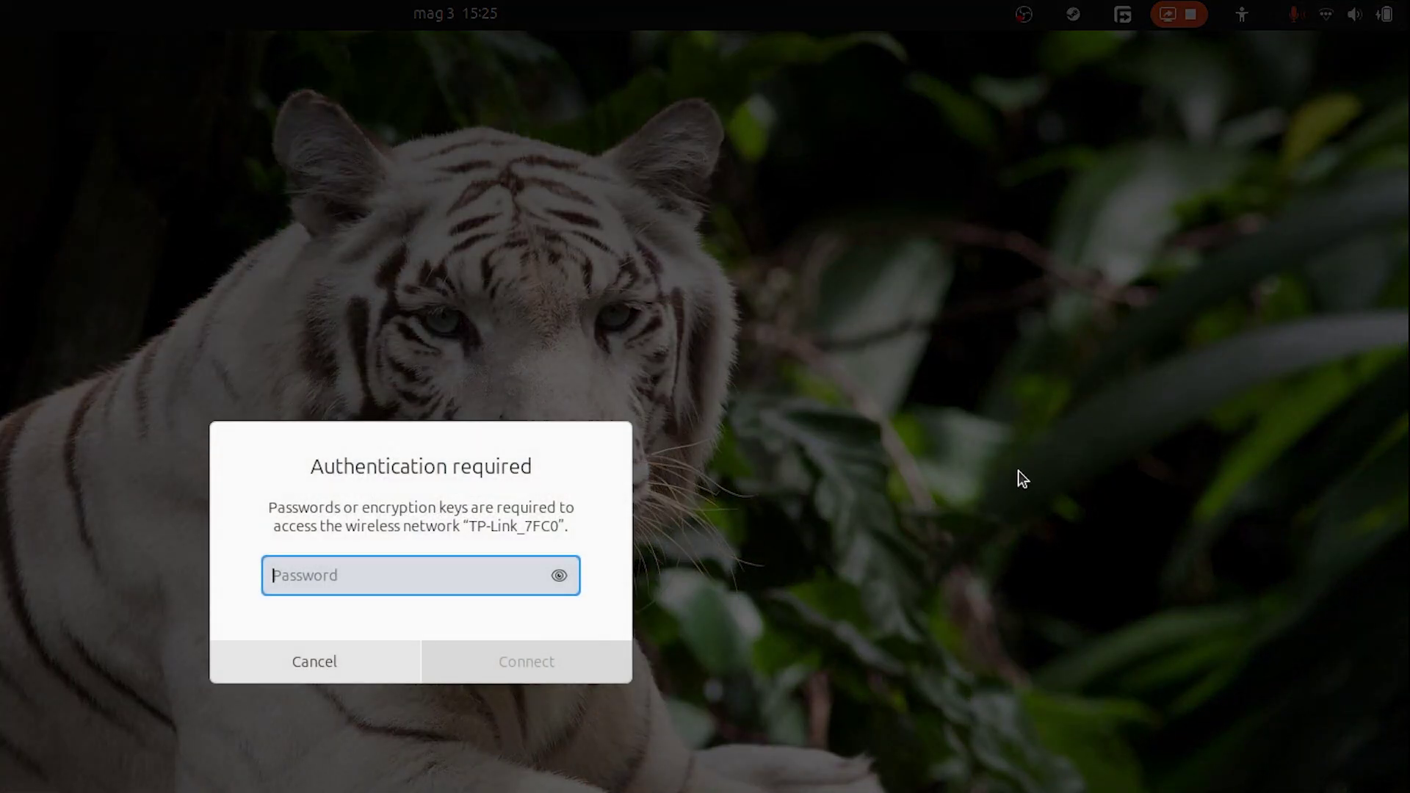
{"action": "left_click", "coordinate": [310, 663]}
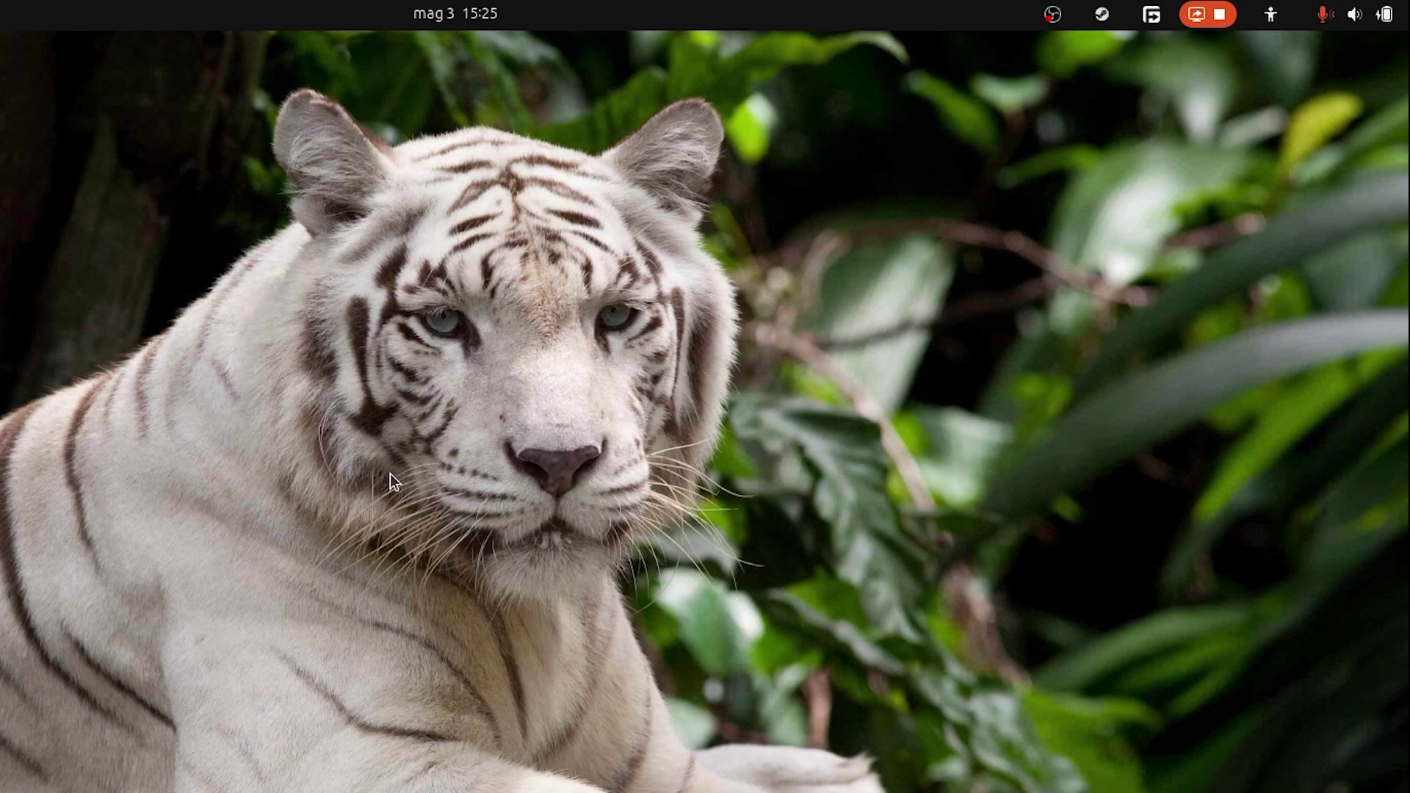
{"action": "left_click", "coordinate": [1326, 17]}
{"action": "left_click", "coordinate": [1364, 267]}
{"action": "left_click", "coordinate": [1196, 232]}
{"action": "left_click", "coordinate": [1172, 339]}
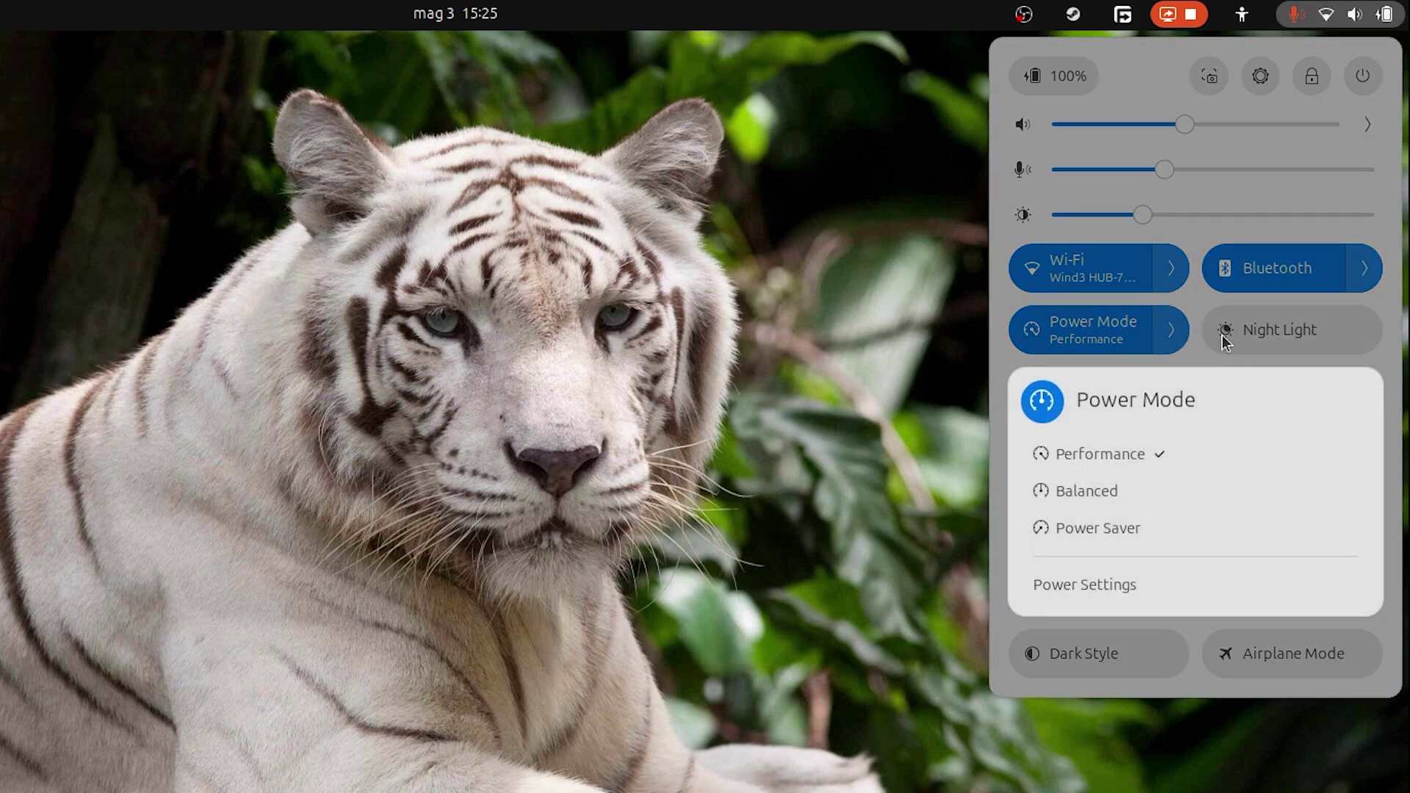
{"action": "left_click", "coordinate": [1108, 585]}
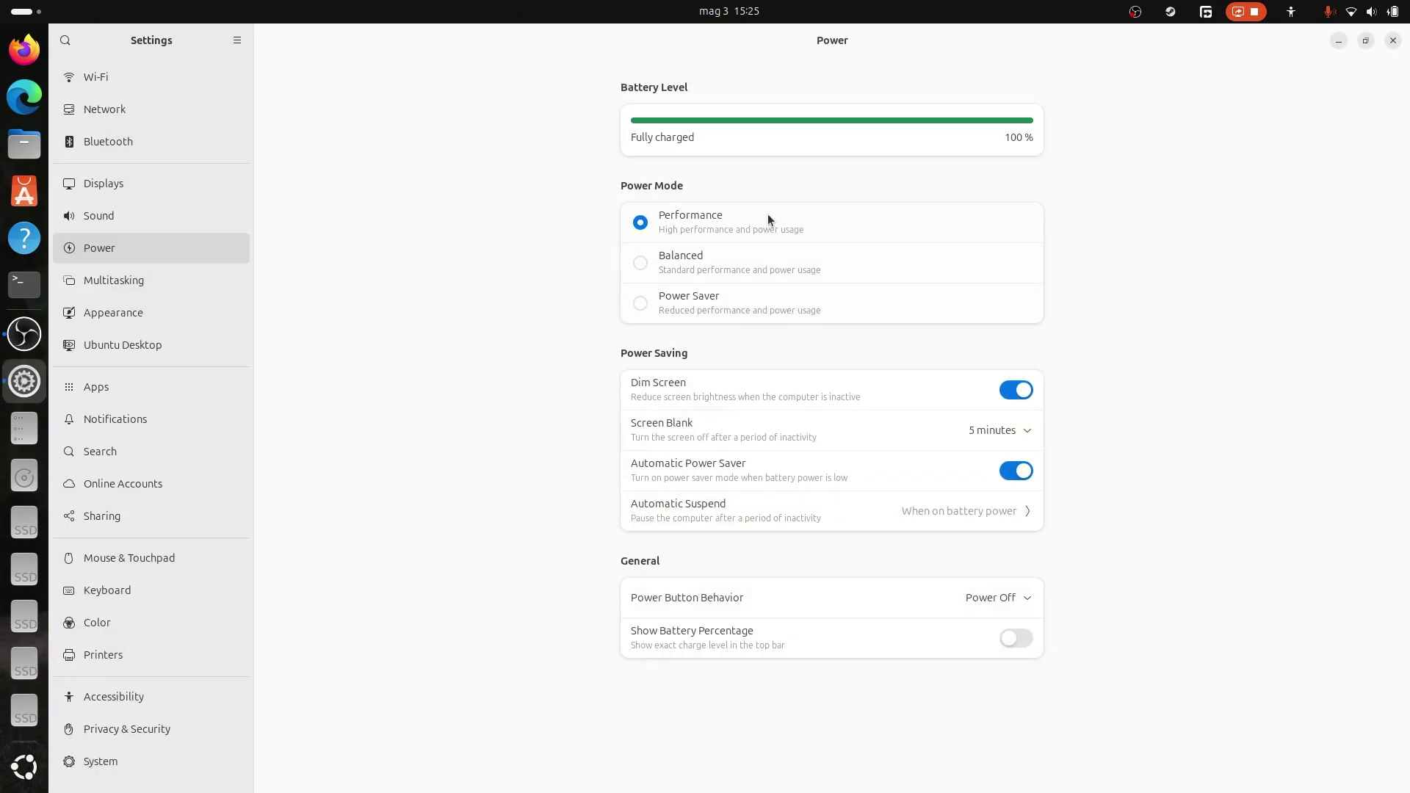
{"action": "left_click", "coordinate": [1392, 41]}
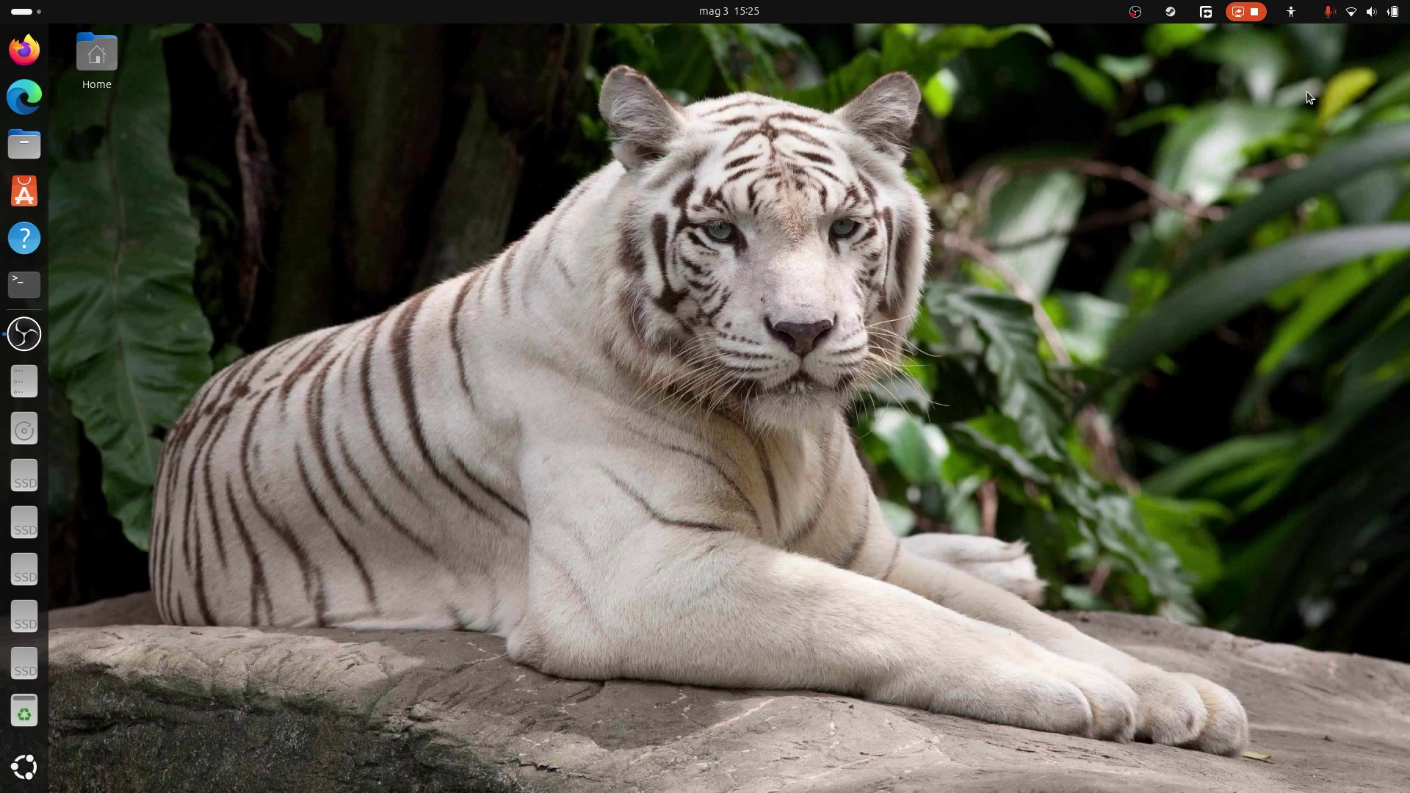
{"action": "left_click", "coordinate": [1403, 7]}
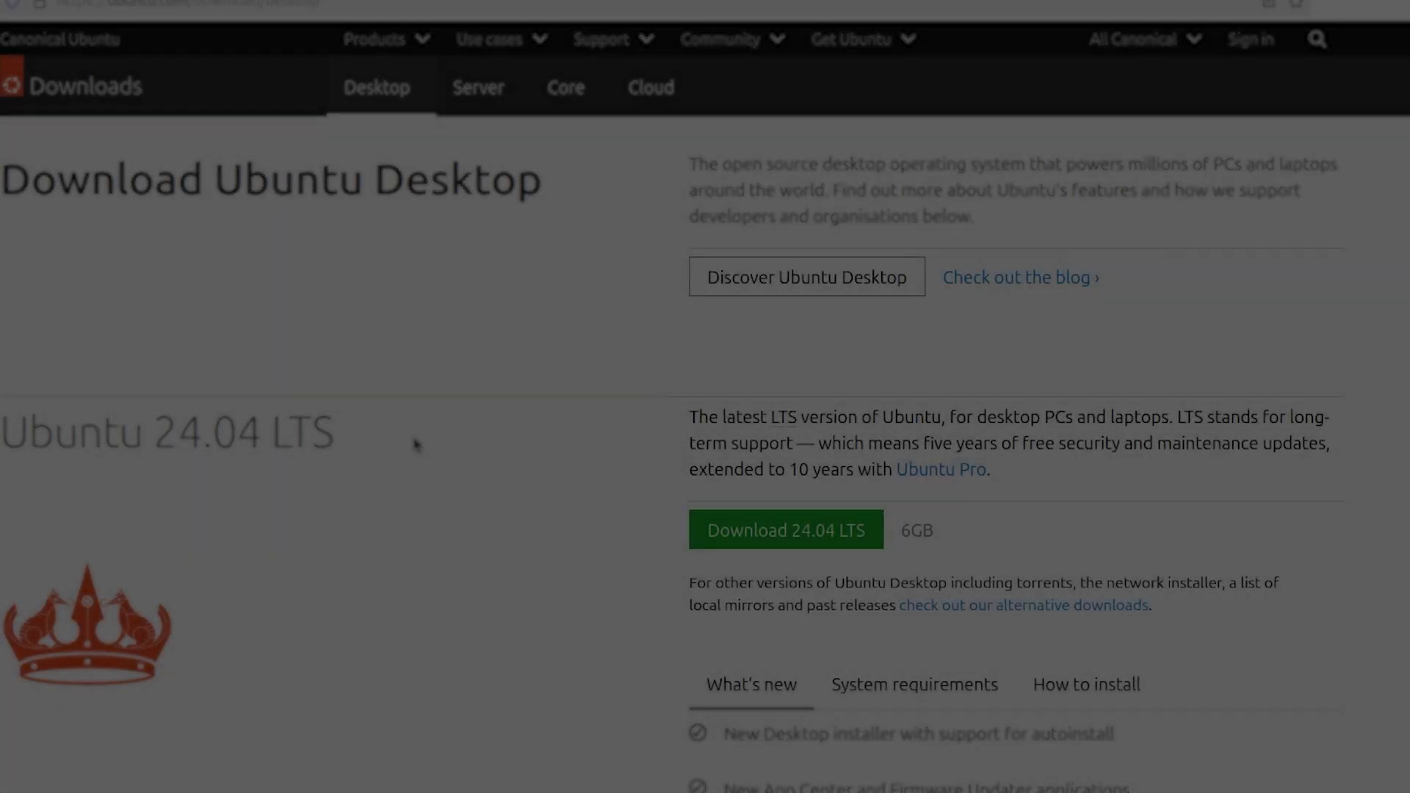
Scroll the Appearance page and move the Settings window to the lower left.
{"action": "scroll", "coordinate": [409, 446], "scroll_direction": "down", "scroll_amount": 5}
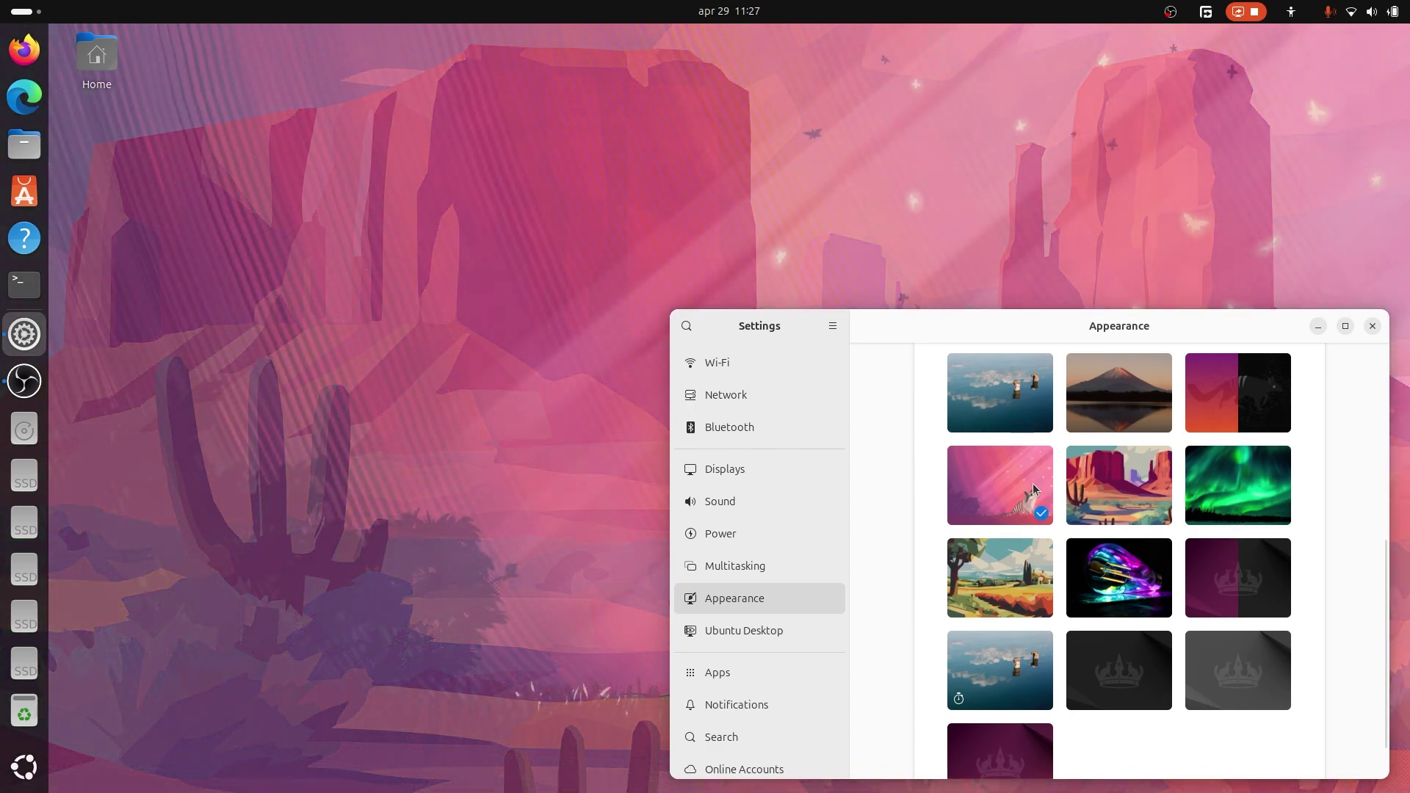
{"action": "left_click_drag", "start_coordinate": [1073, 331], "coordinate": [622, 649]}
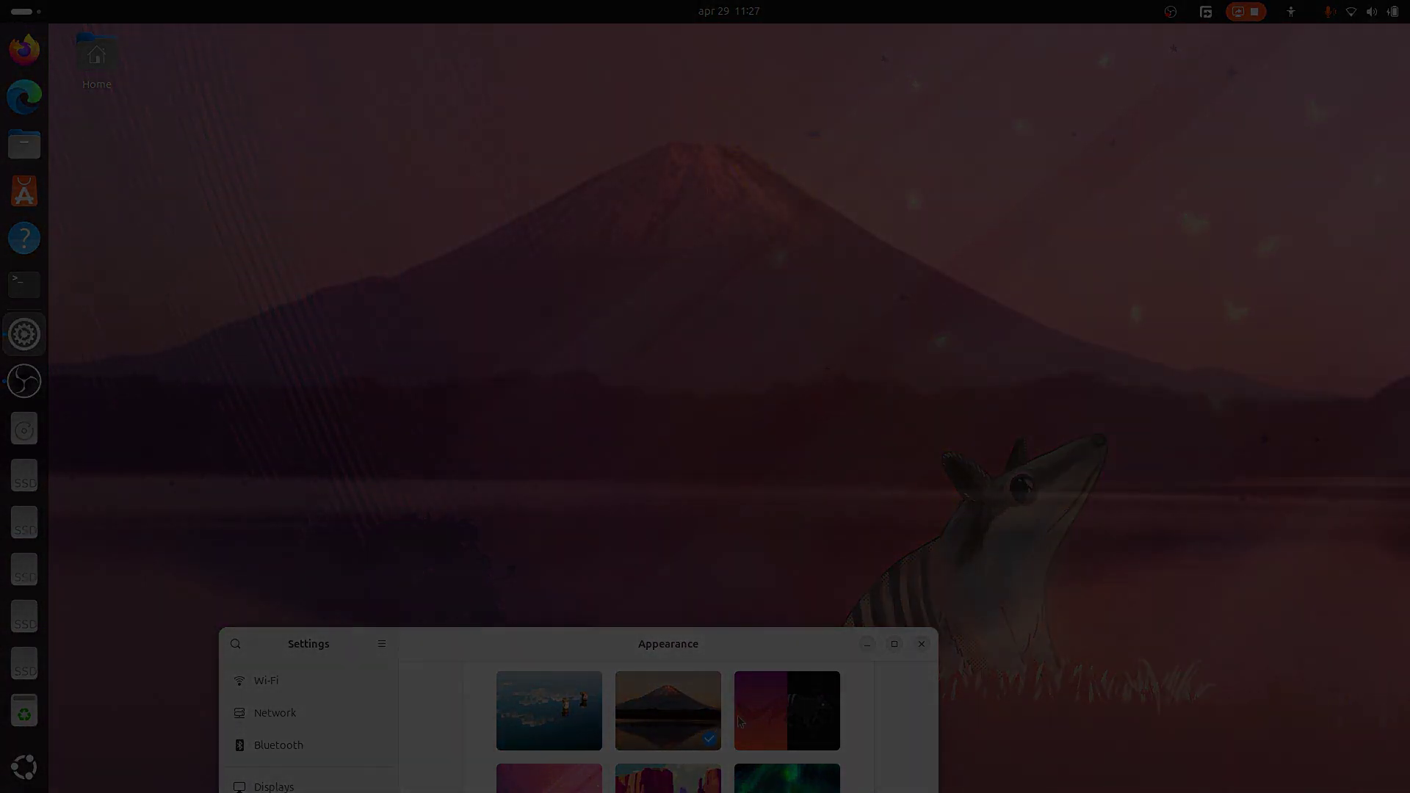